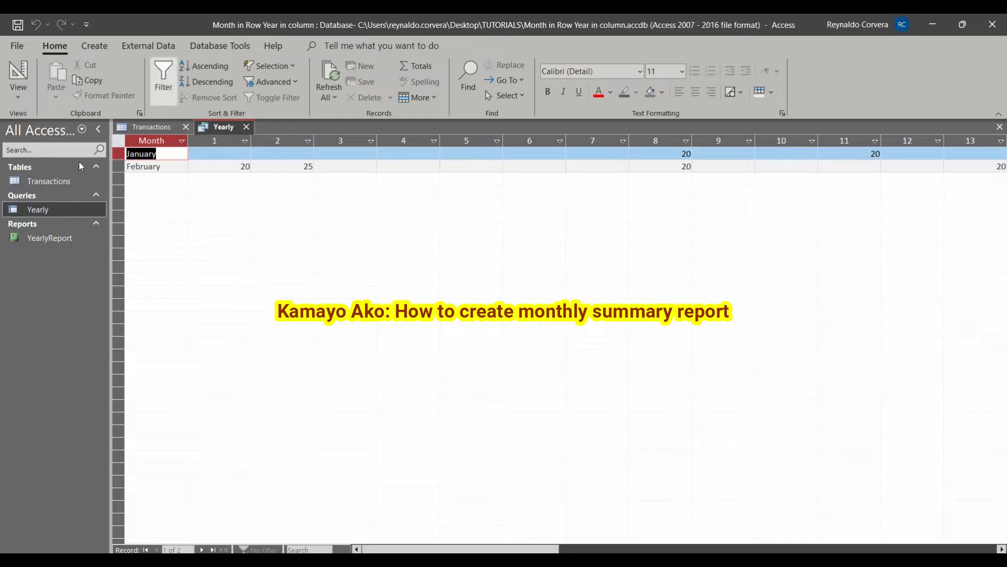
- View the YearlyReport report as the example layout, and close it along with the sample database
double_click(66, 238)
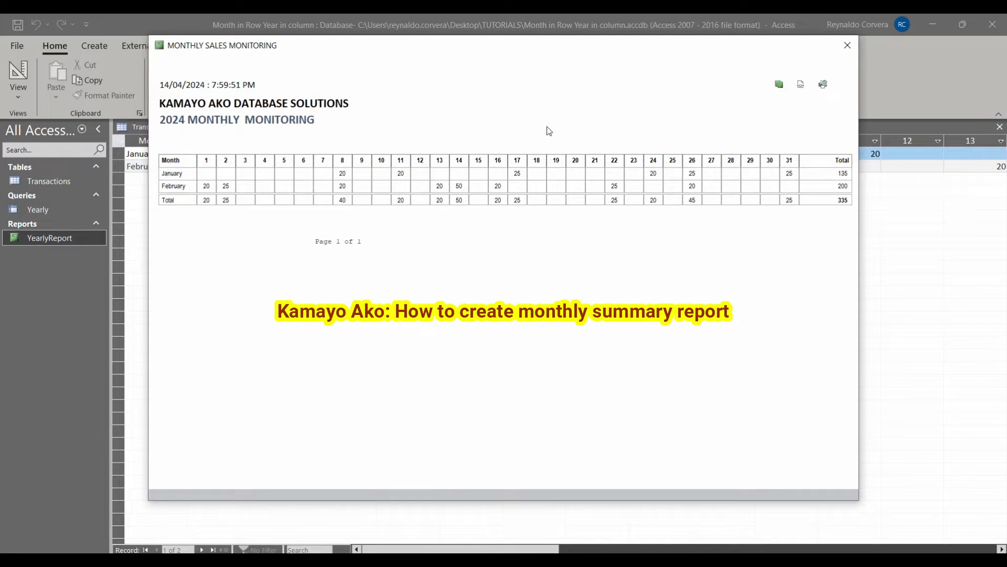
left_click(848, 46)
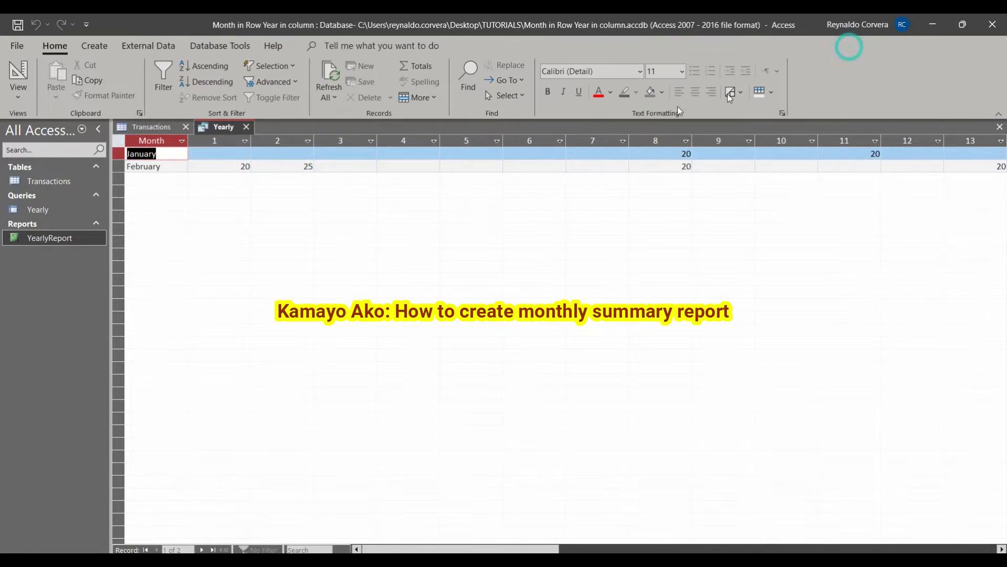
left_click(247, 127)
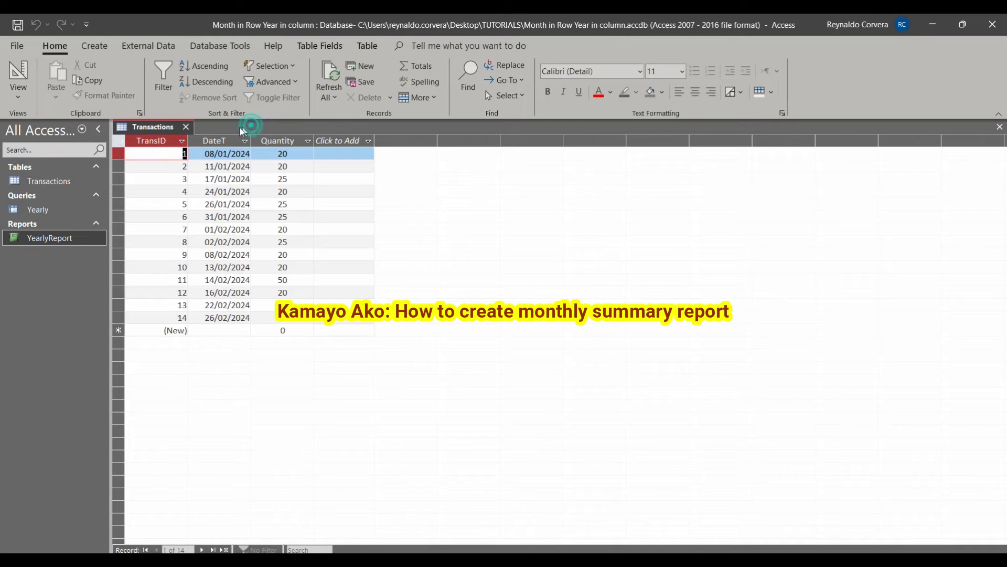
left_click(998, 26)
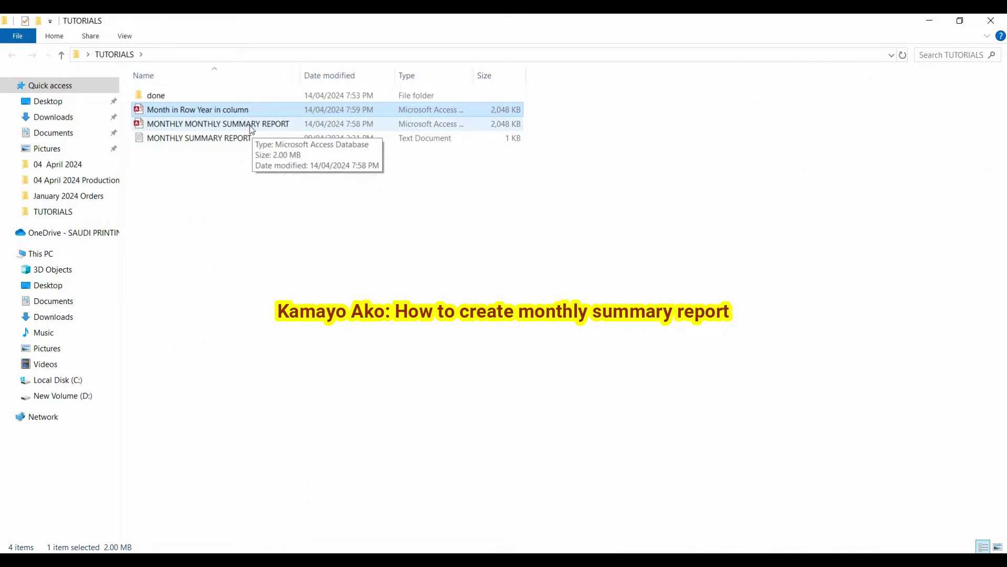
- Open the MONTHLY MONTHLY SUMMARY REPORT database and review the Transactions table's fields in Design View
double_click(250, 124)
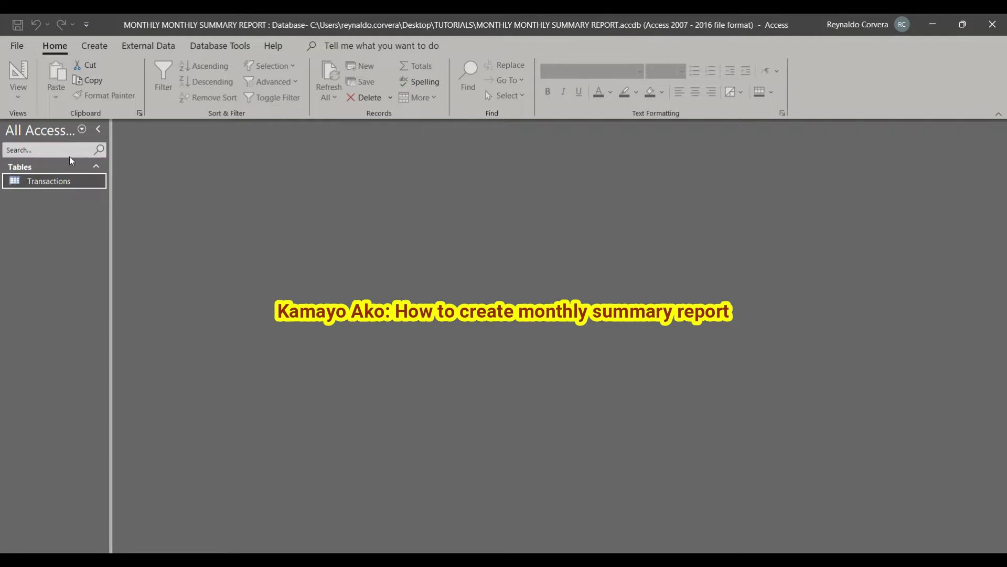
double_click(62, 181)
right_click(62, 181)
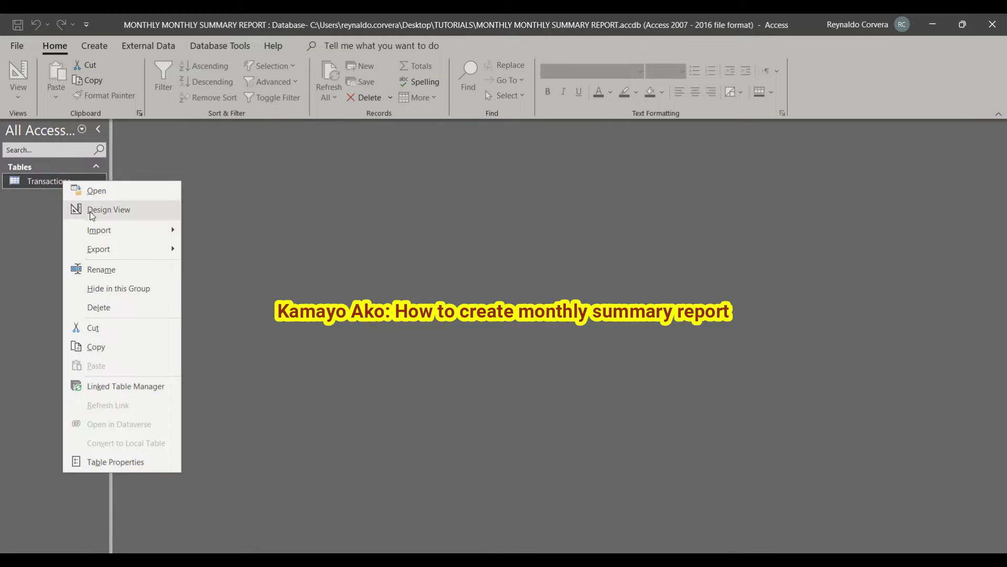
left_click(92, 207)
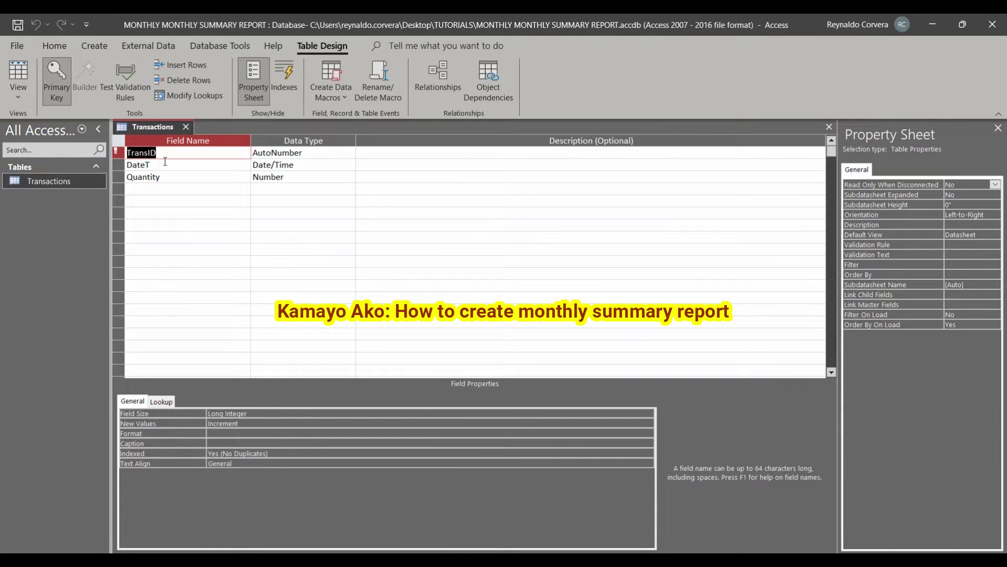
left_click_drag(188, 154, 108, 154)
double_click(187, 164)
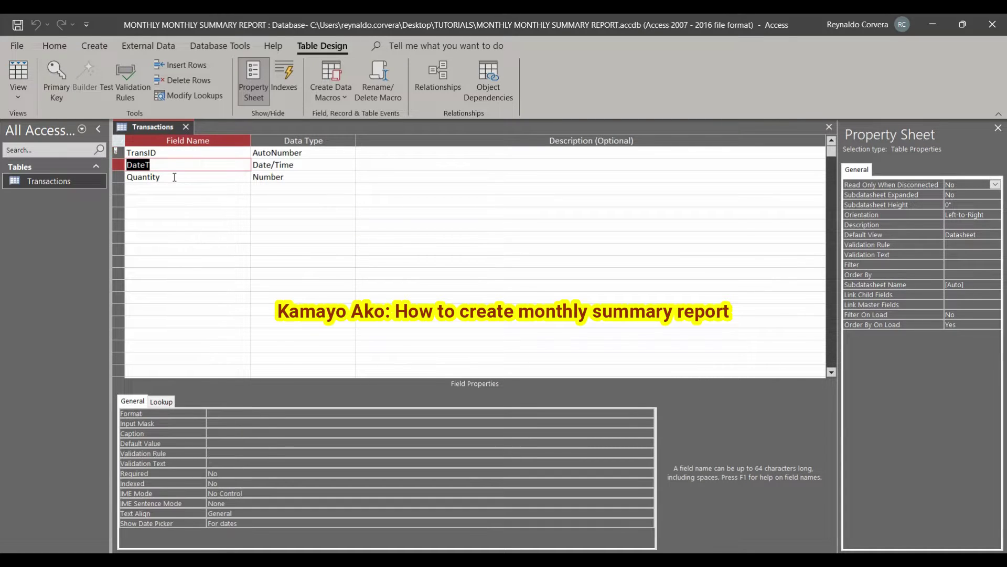
left_click_drag(129, 174, 125, 177)
- Examine the DateT and Quantity columns in the Transactions datasheet, and close the table without saving layout changes
double_click(63, 183)
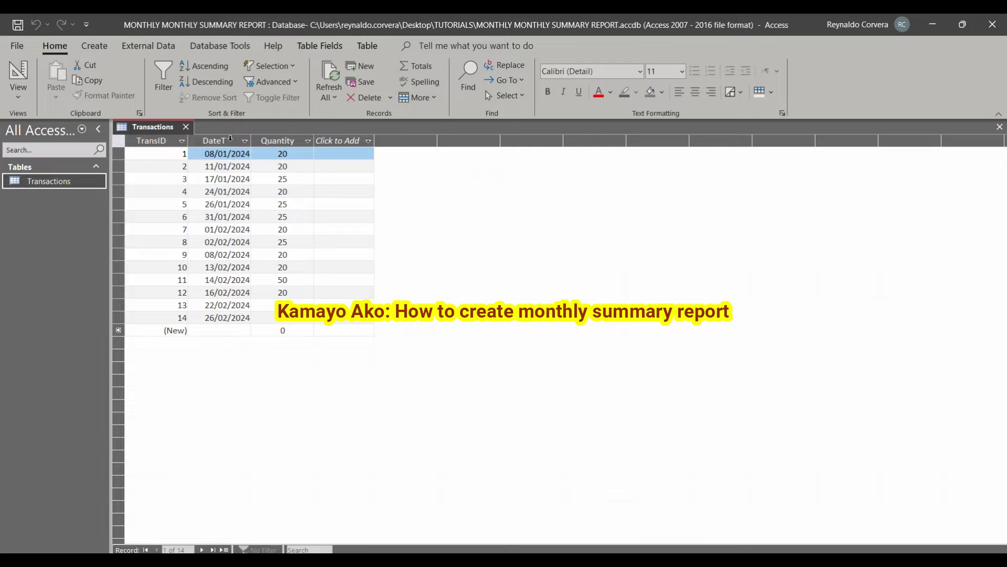
left_click(229, 139)
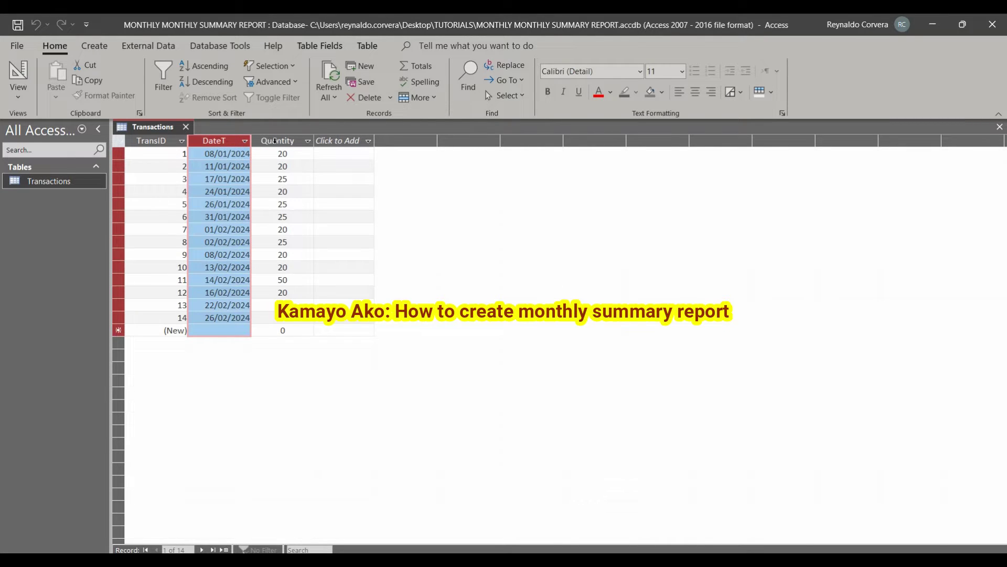
left_click(277, 139)
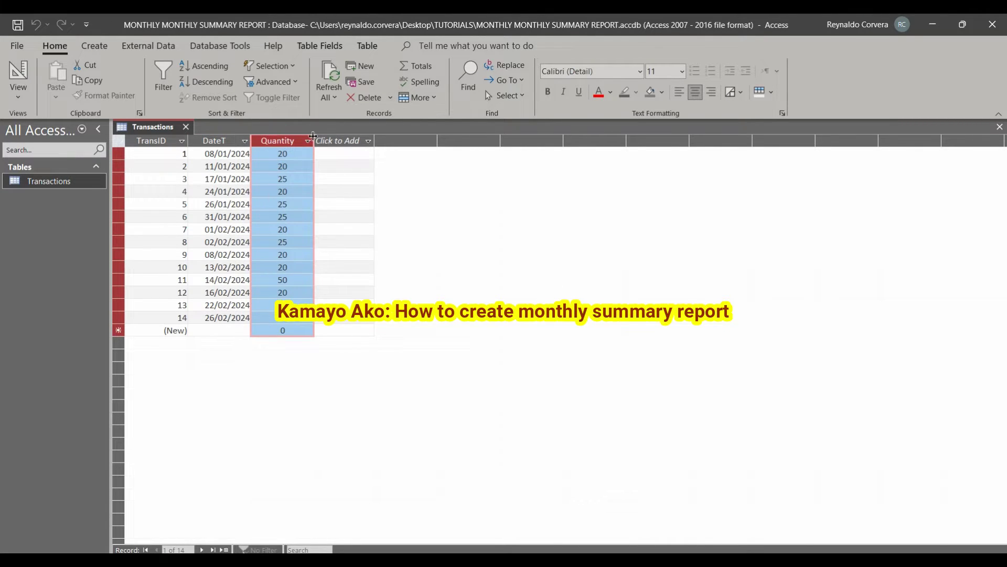
left_click_drag(313, 141, 322, 141)
left_click(346, 140)
left_click(292, 139)
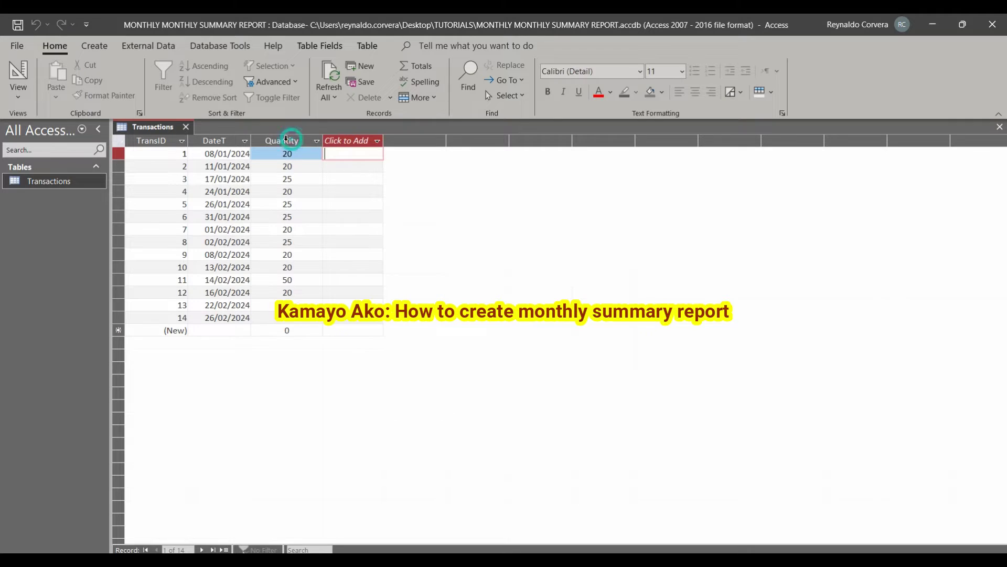
left_click(282, 141)
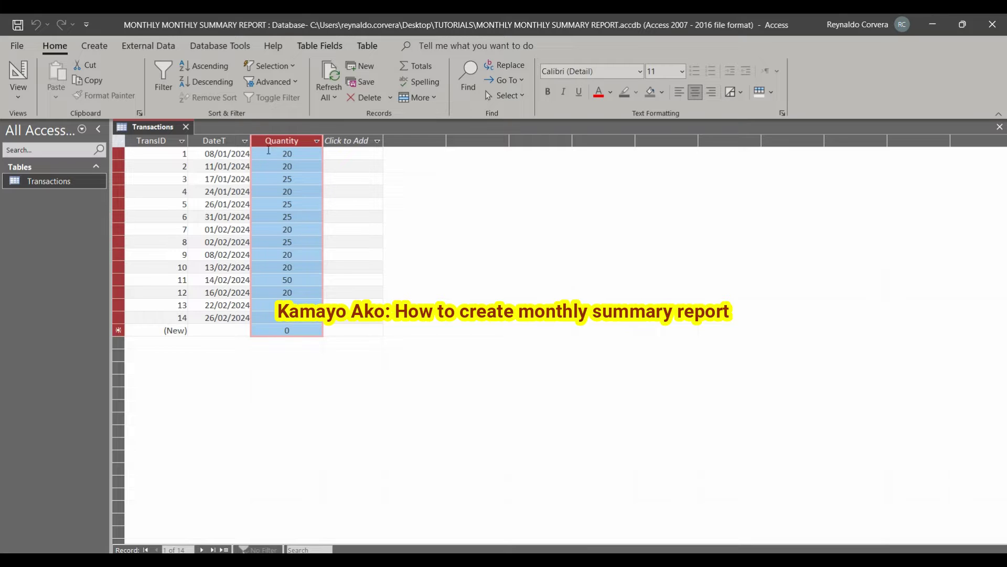
left_click(186, 127)
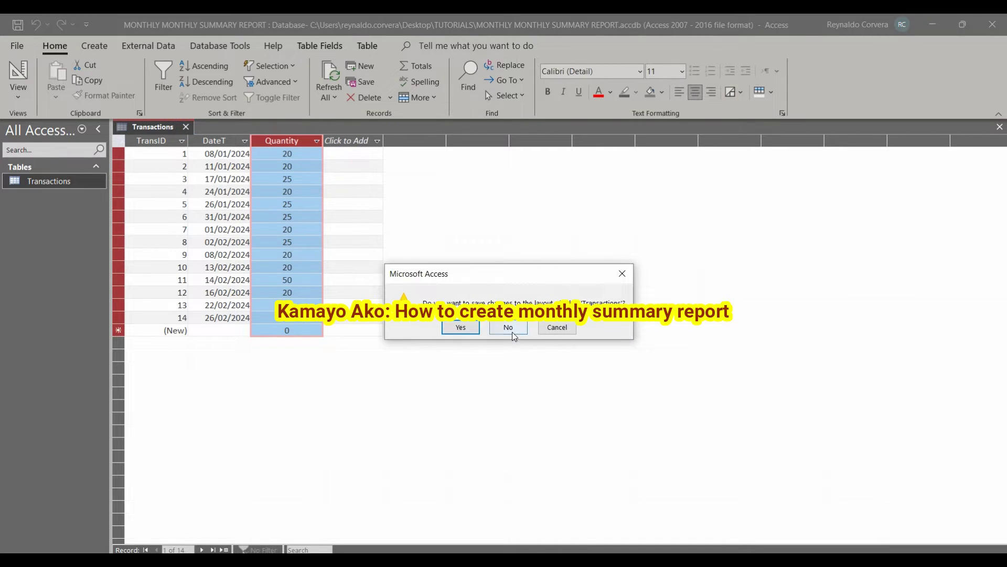
left_click(509, 329)
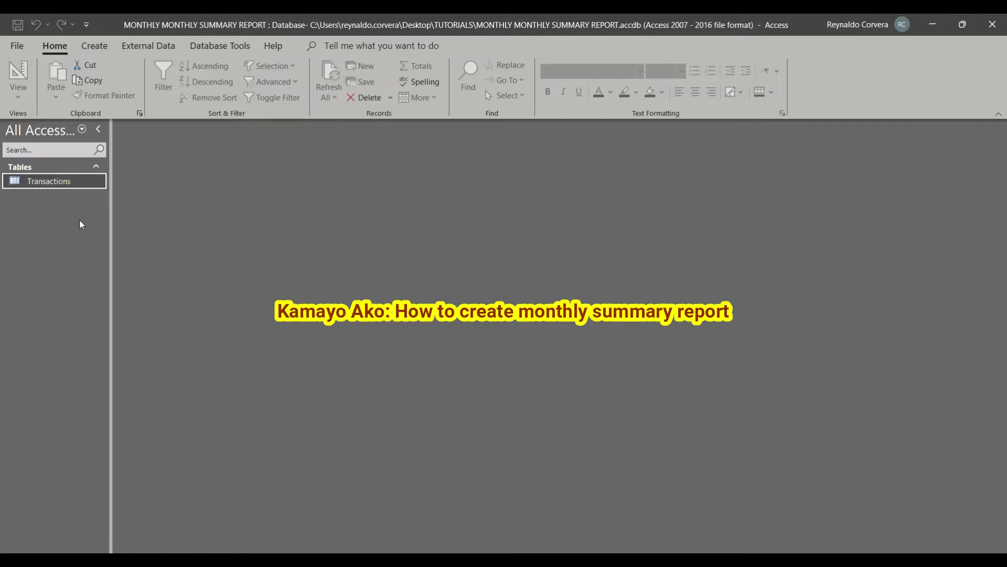
- Create a crosstab query in Design View and add the Transactions table to it
left_click(95, 47)
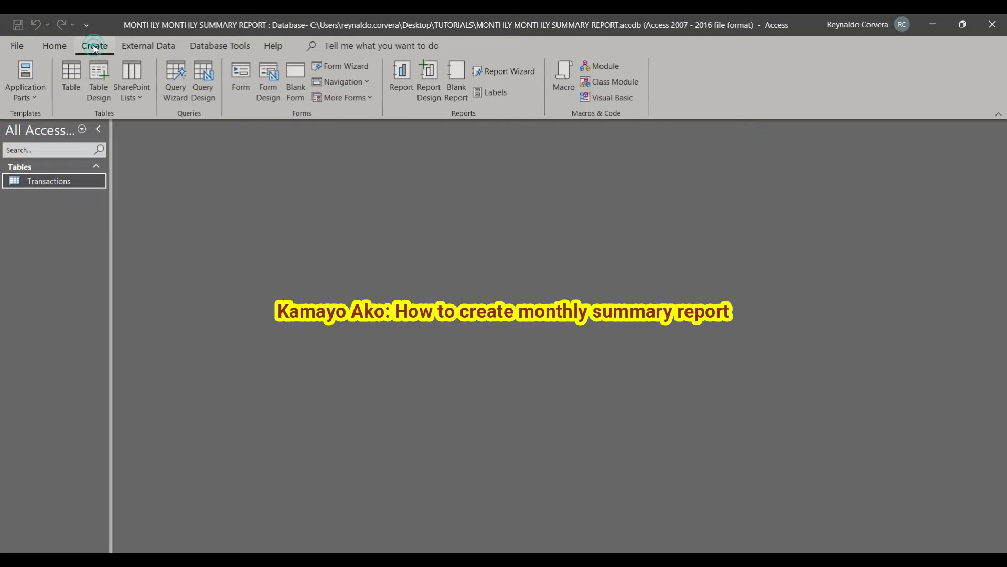
left_click(207, 97)
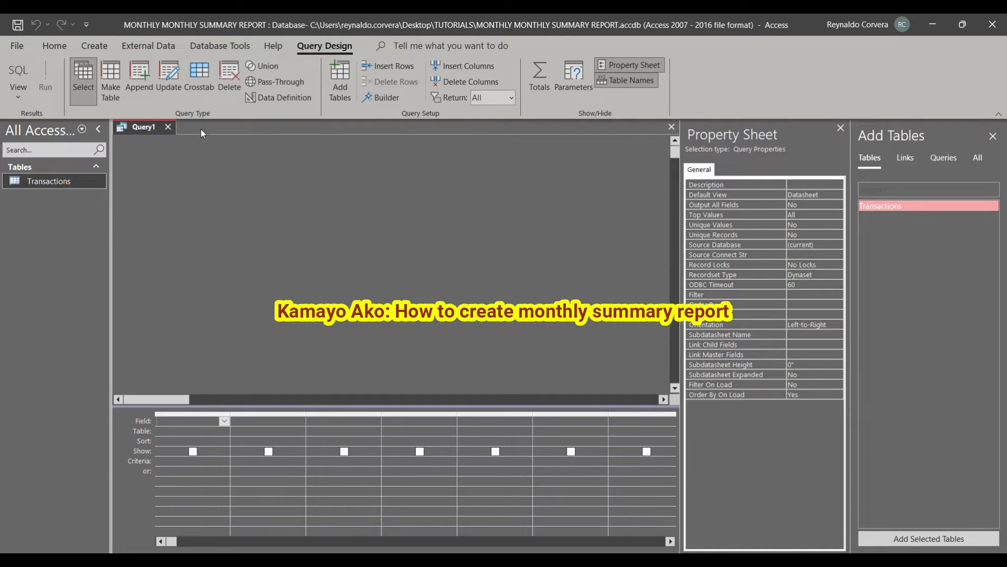
left_click(74, 94)
left_click(203, 71)
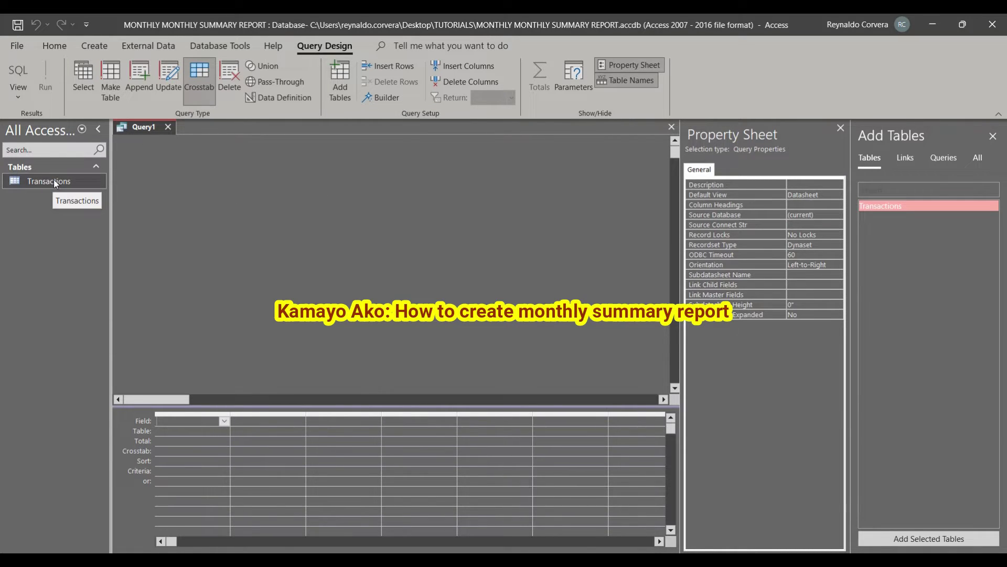
left_click_drag(54, 179, 203, 179)
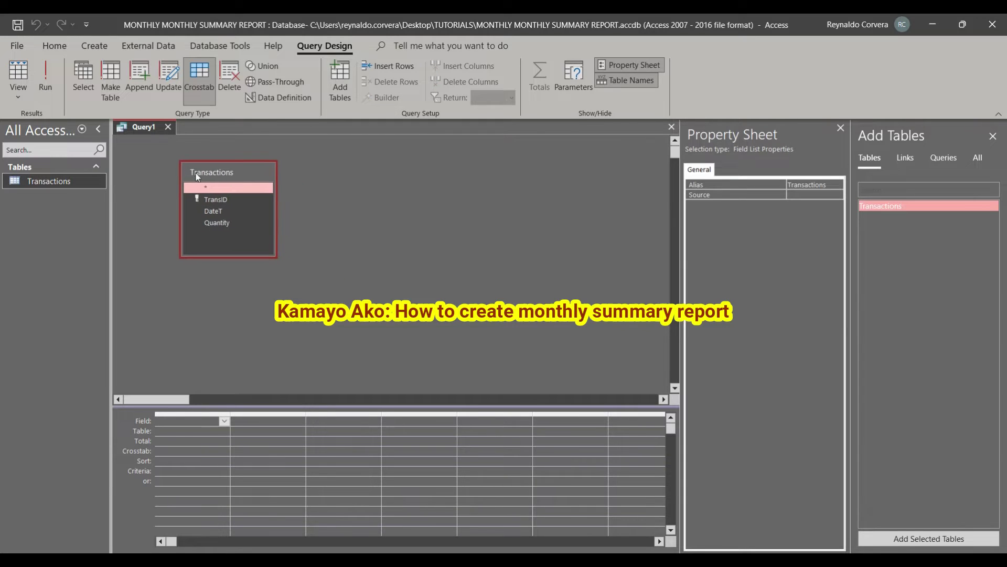
- Add the DateT field to the query grid and change its expression to Format([DateT],"m")
left_click(211, 210)
double_click(213, 210)
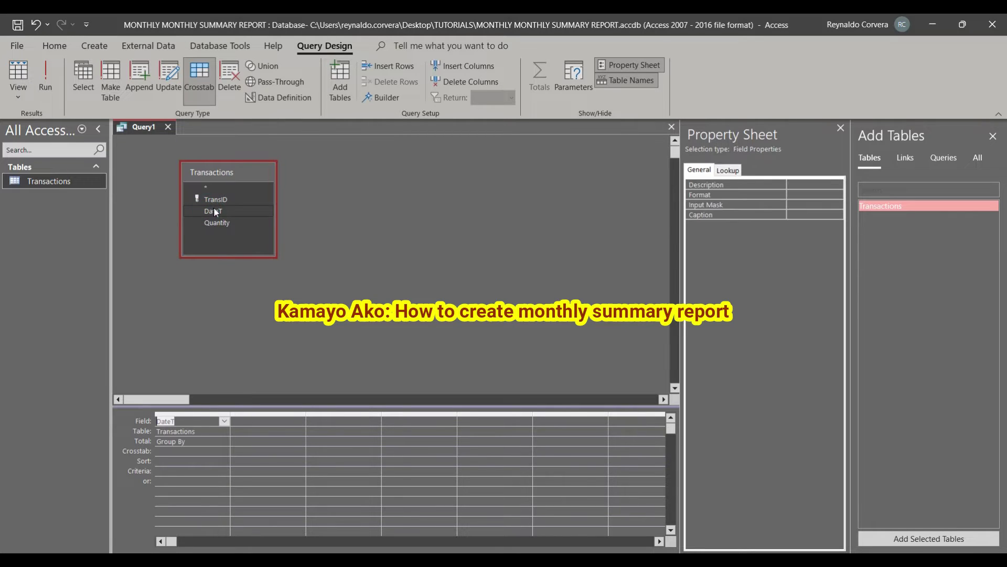
right_click(164, 421)
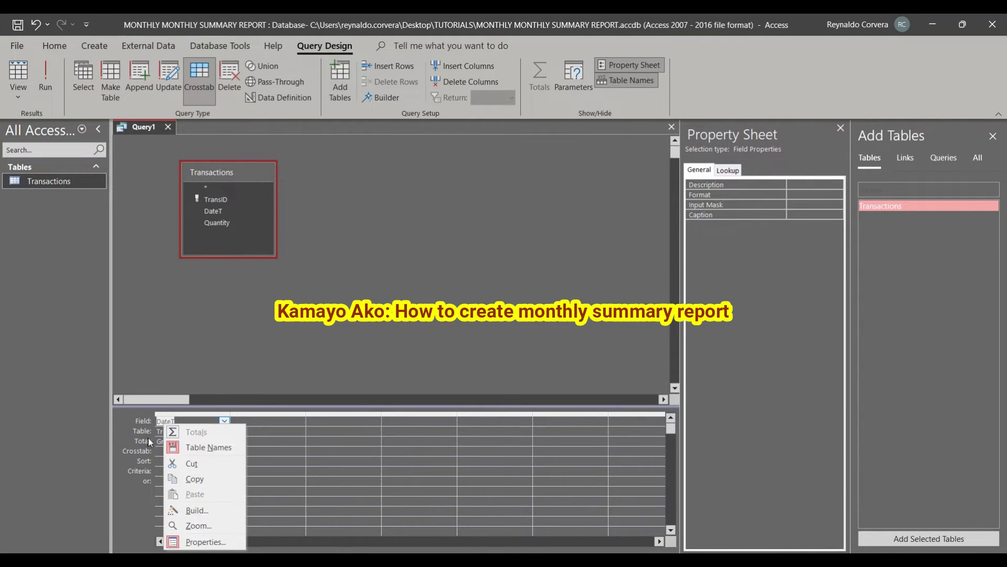
left_click(192, 525)
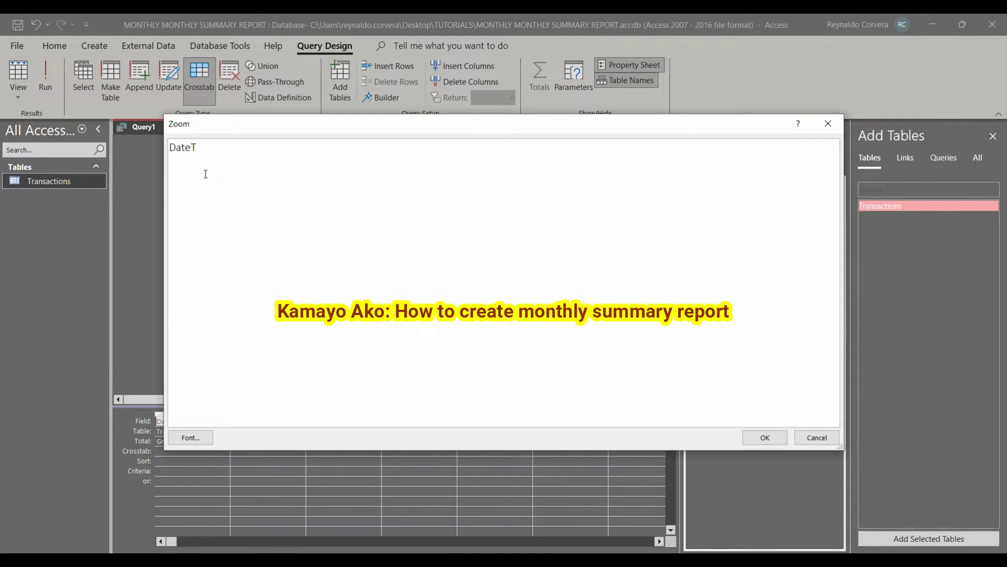
type("Format\\")
key("BackSpace")
type("(")
left_click(244, 146)
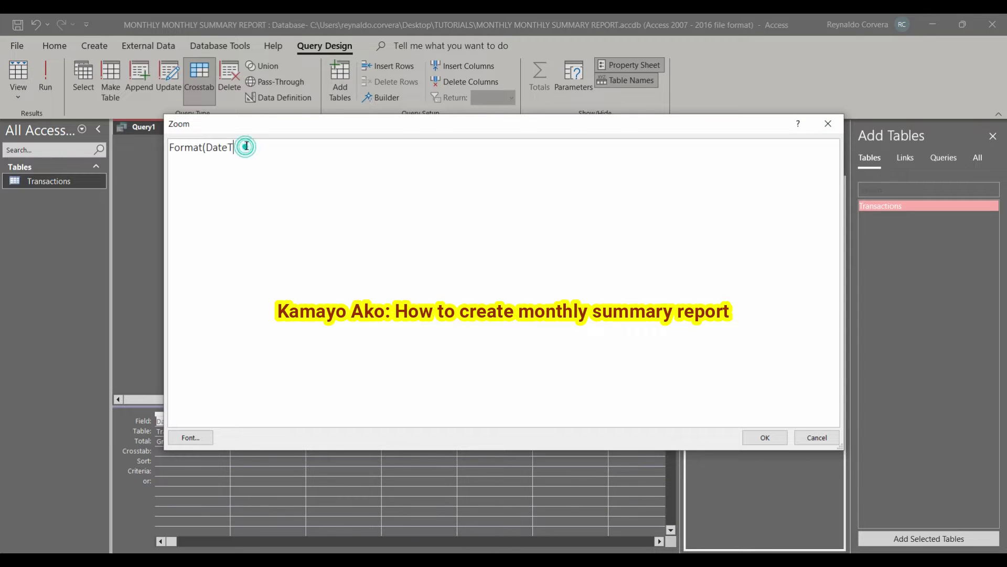
left_click(206, 147)
type("[")
left_click(249, 147)
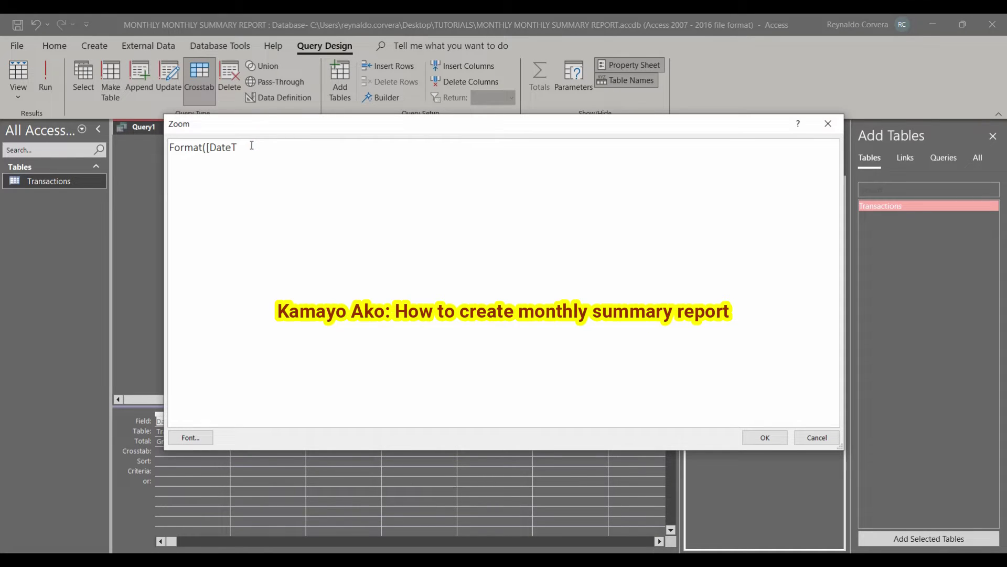
type("],\"m\"")
type(")")
left_click(762, 437)
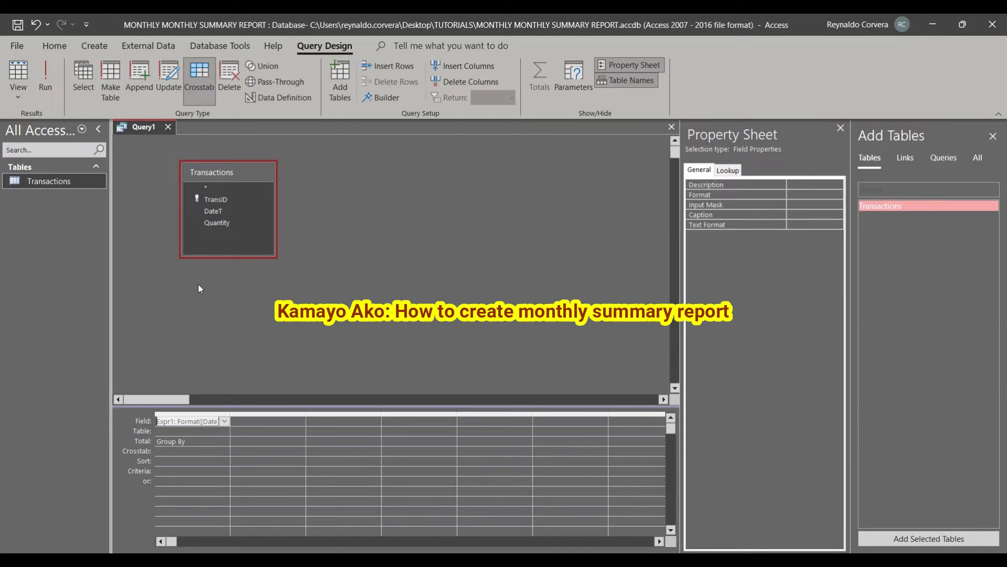
- Duplicate the Format([DateT],"m") column into the next empty column of the query grid
left_click(188, 414)
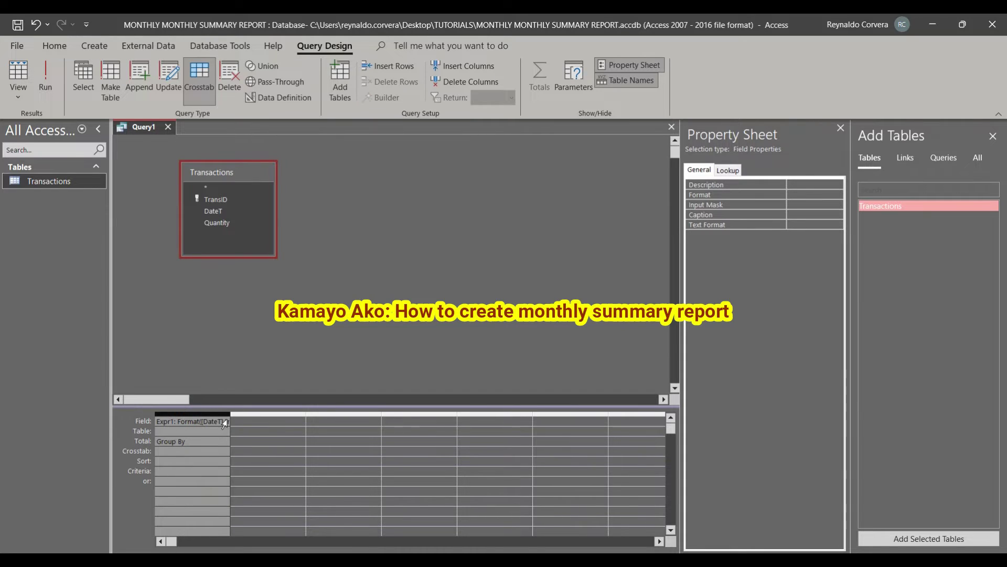
left_click(250, 414)
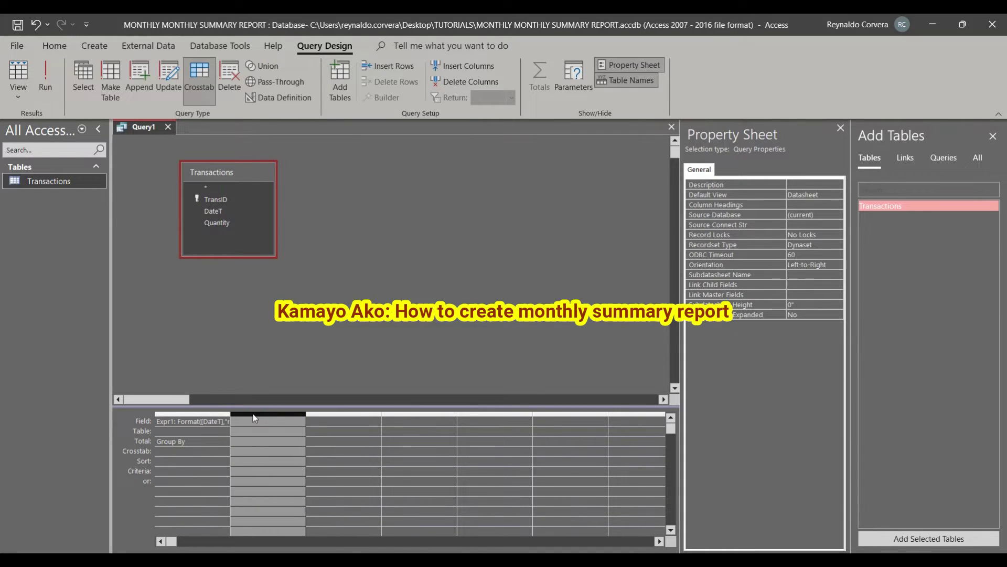
key("ctrl+v")
- Change the duplicated column's expression to Month: Format([DateT],"mmmm")
right_click(247, 421)
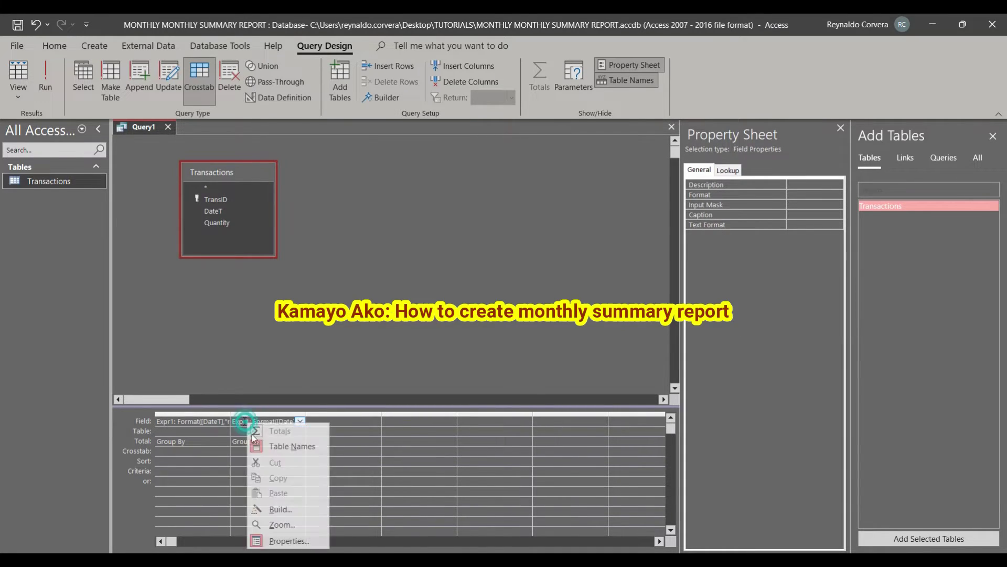
left_click(273, 525)
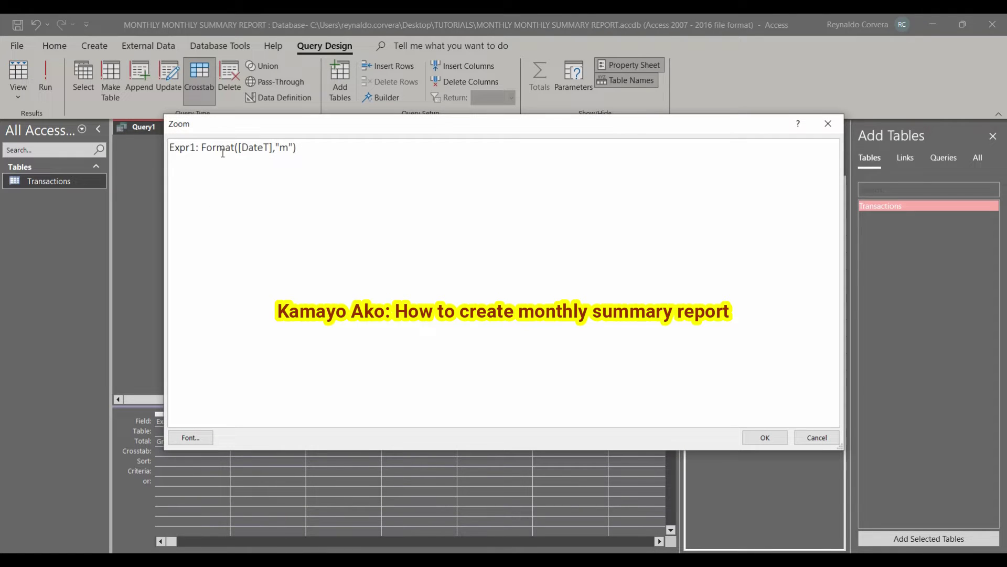
left_click_drag(238, 147, 192, 147)
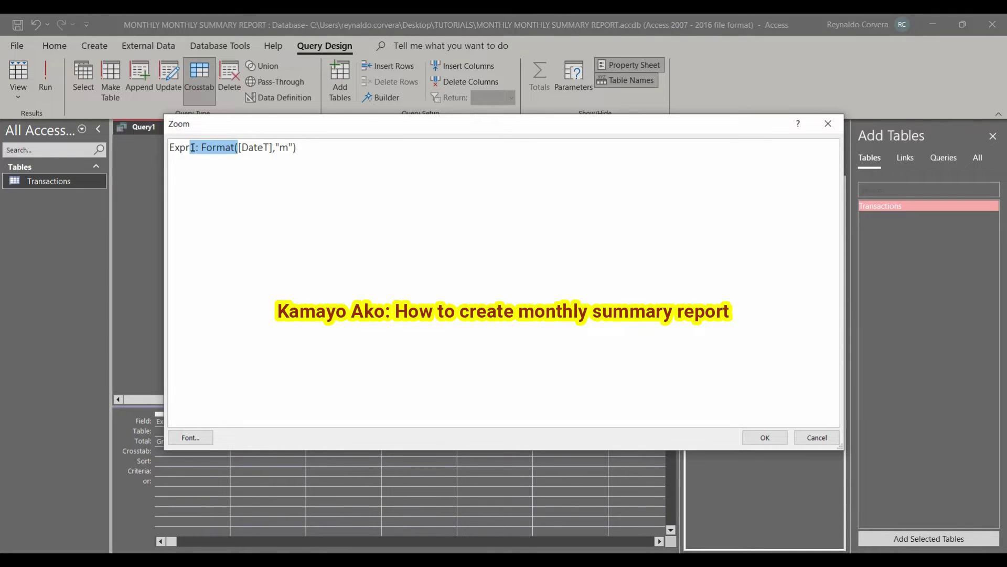
left_click(199, 147)
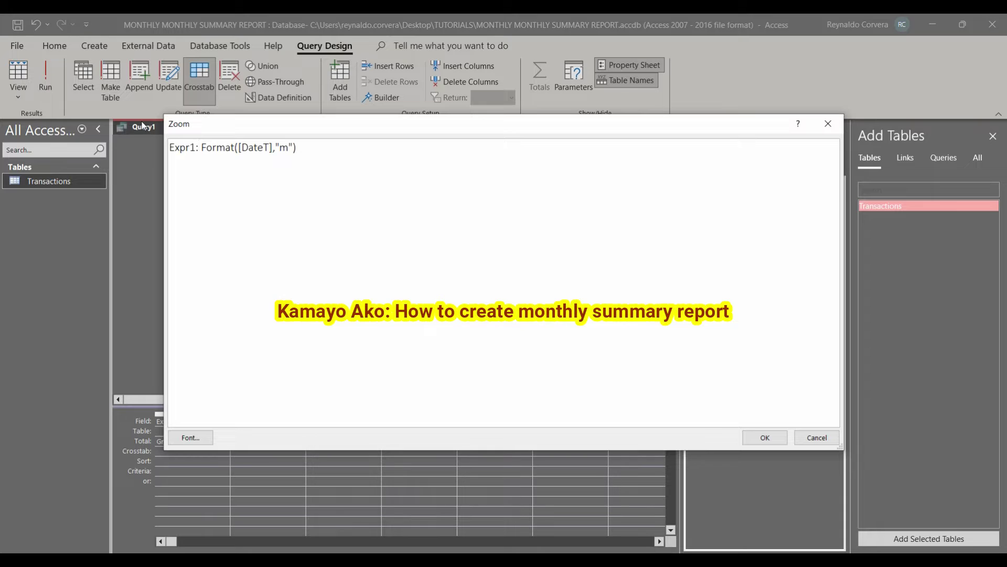
key("shift+Right")
key("shift+Right")
key("shift+Right")
key("shift+Right")
key("shift+Right")
type("Month")
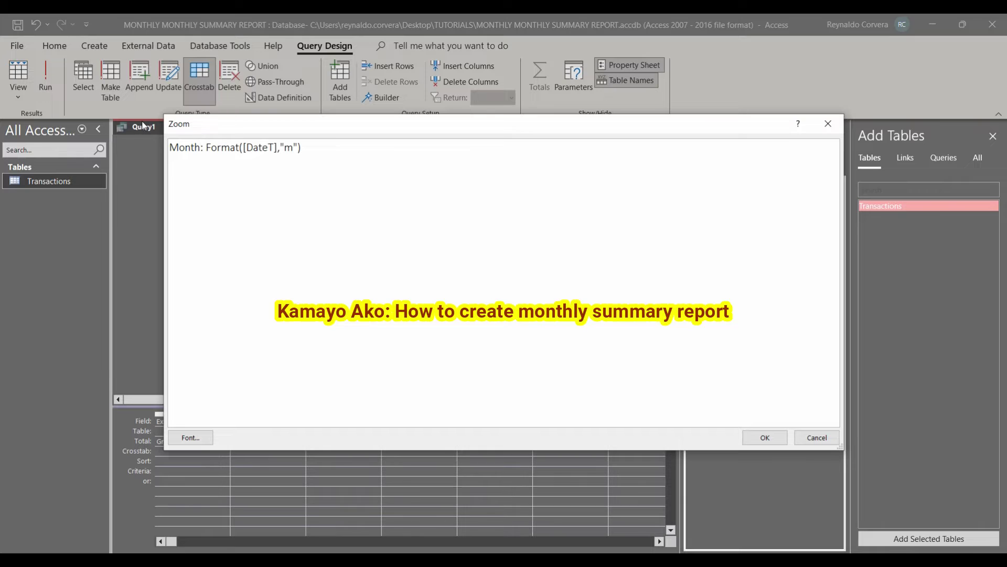
key("Right")
key("Right")
key("Right")
key("Right")
key("Right")
key("Right")
key("Right")
key("Right")
key("Right")
key("Right")
key("Right")
type("mmm")
left_click(764, 437)
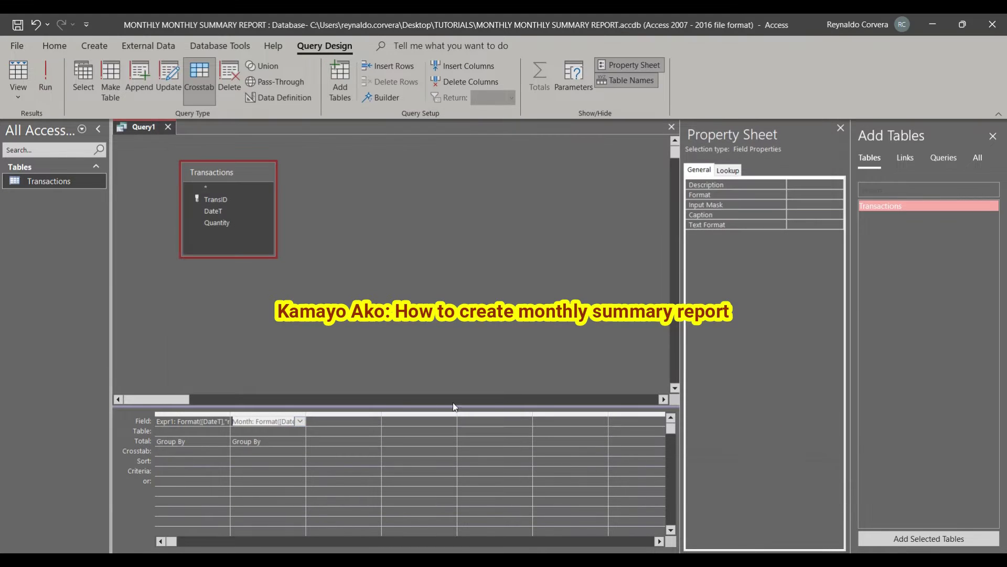
- Set the Month column's Crosstab option to Row Heading in the query grid
left_click(273, 450)
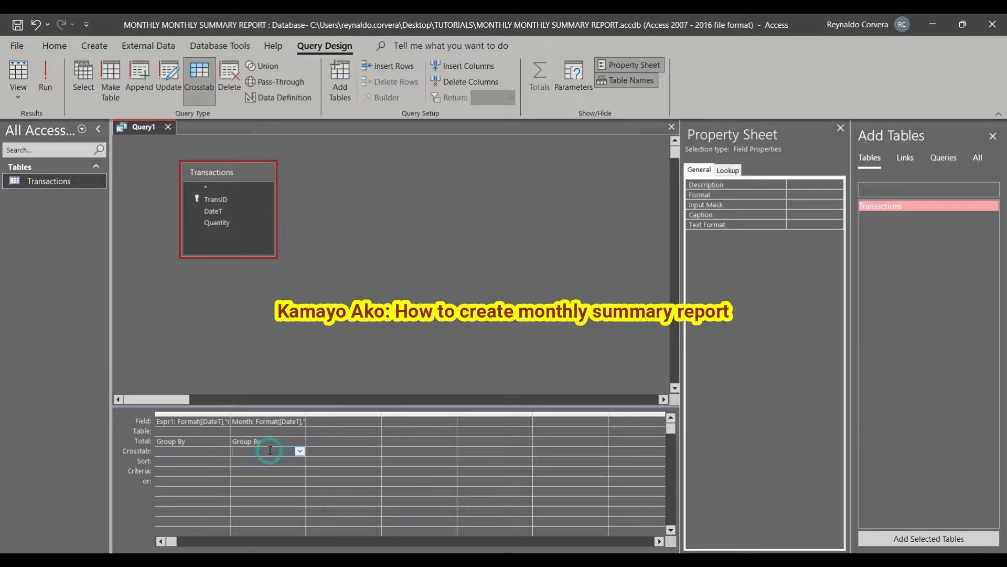
left_click(299, 451)
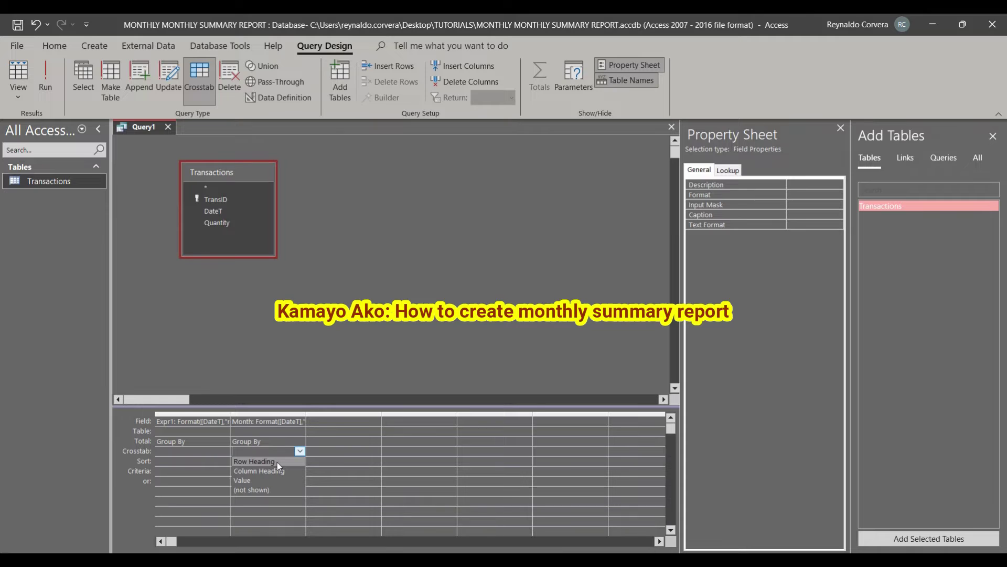
left_click(276, 461)
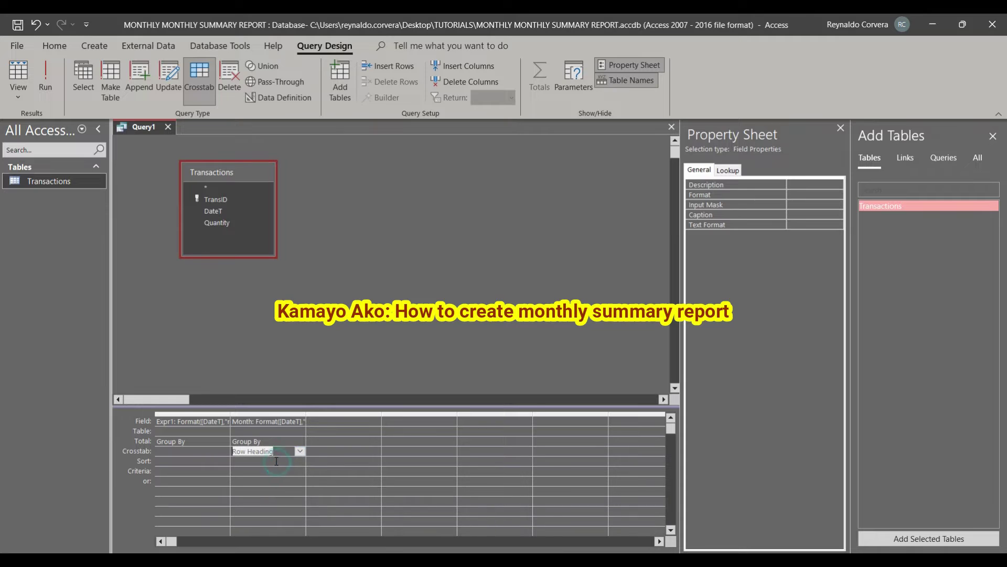
- Paste a copy of the Format([DateT],"m") column into the empty column after Month in the query grid
left_click(199, 411)
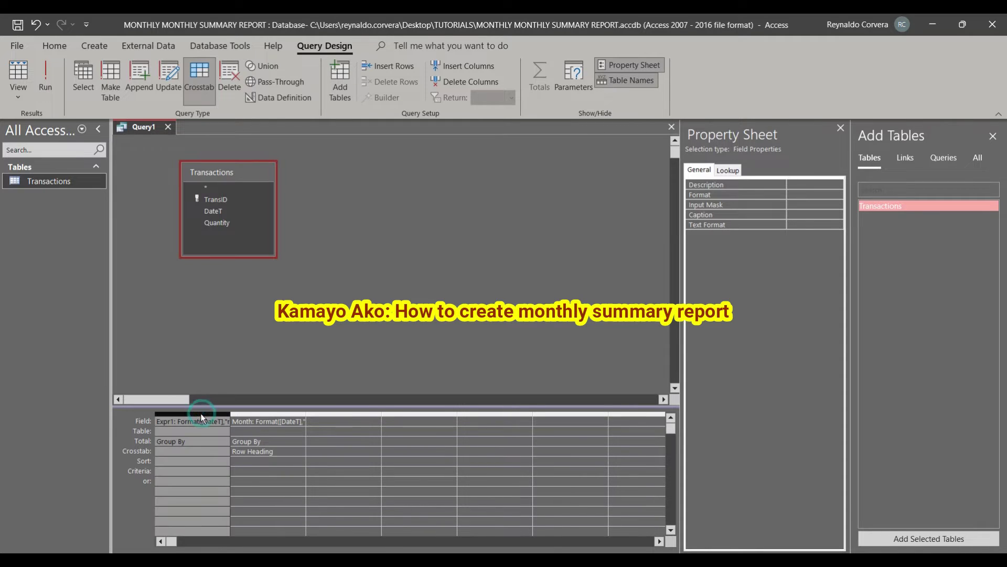
left_click(322, 414)
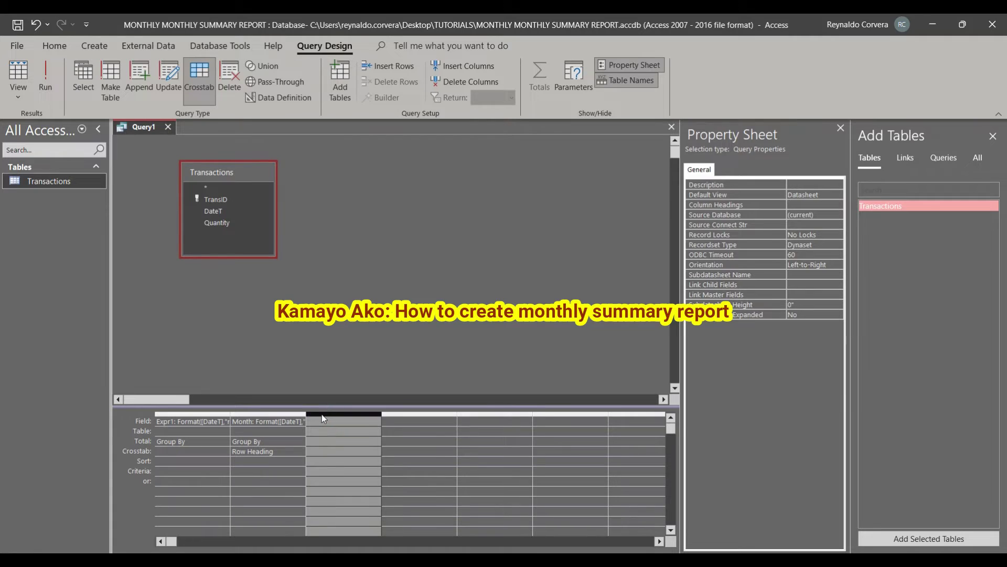
key("ctrl+v")
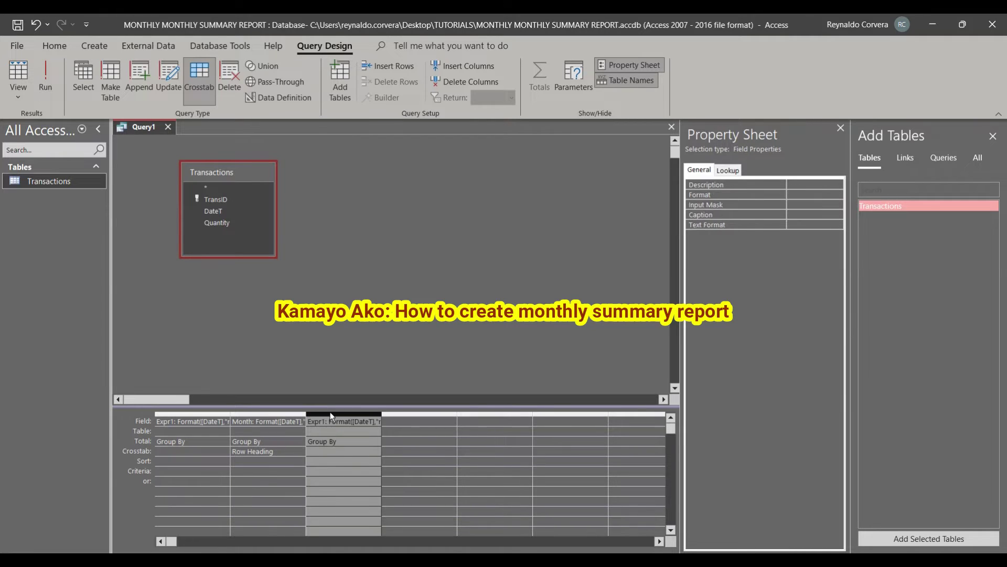
- Change the pasted column's expression to Day: Format([DateT],"d") in the Zoom editor
left_click(378, 414)
right_click(362, 422)
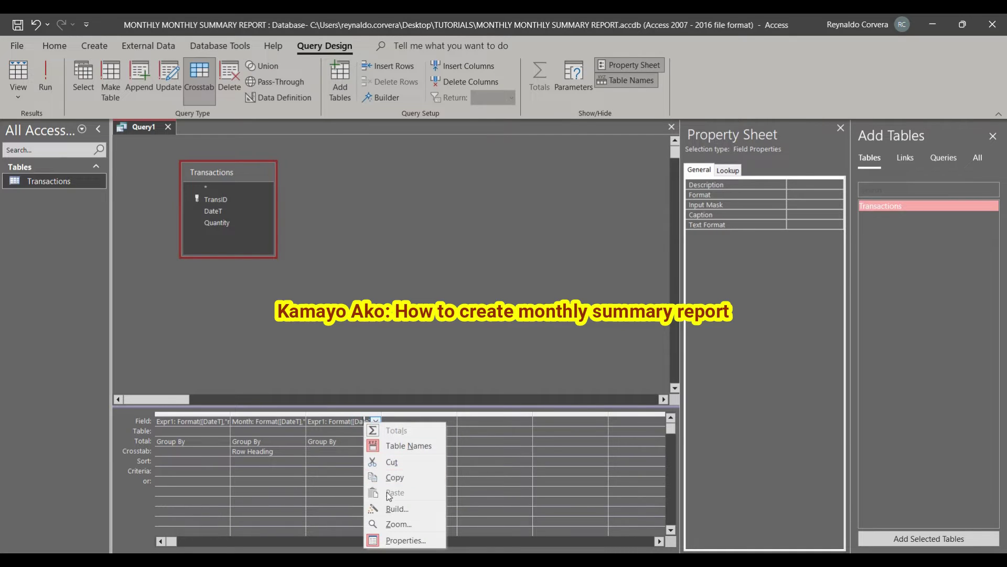
left_click(393, 523)
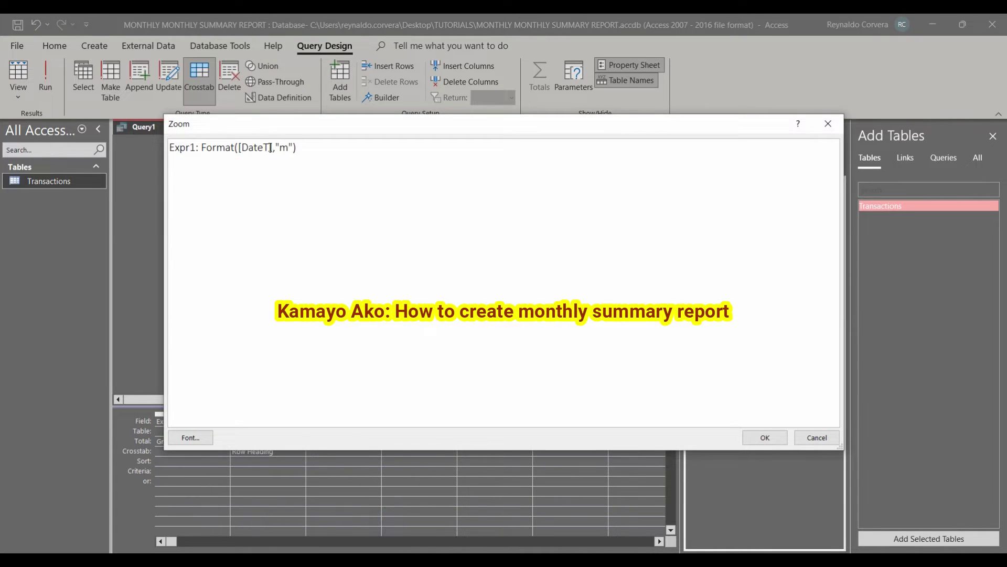
left_click_drag(271, 126, 335, 162)
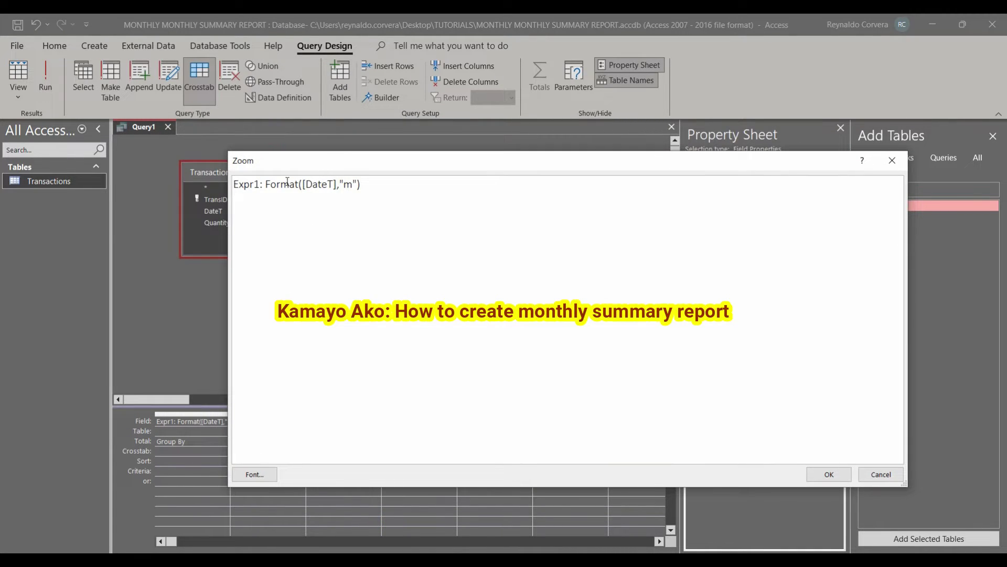
double_click(252, 184)
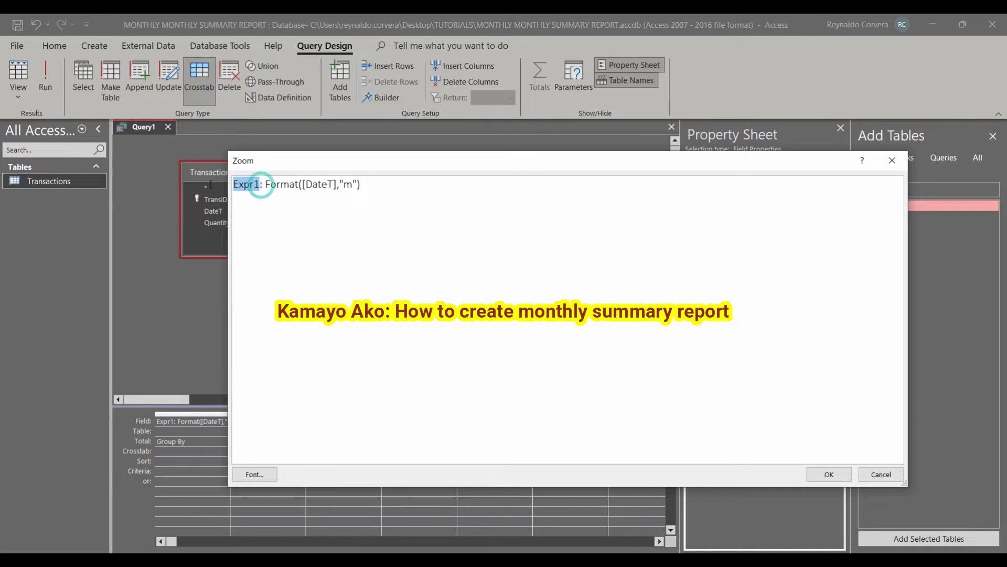
type("Da")
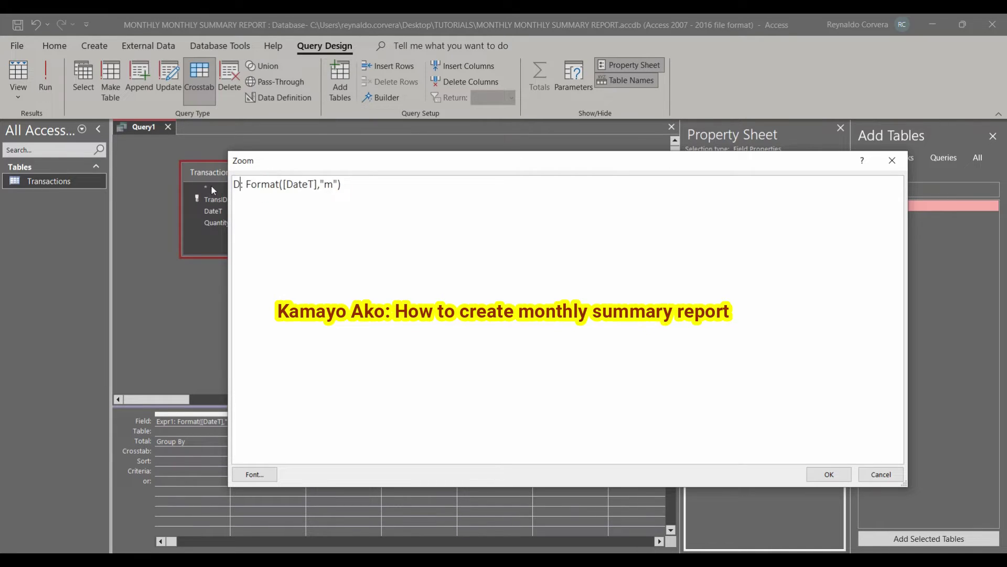
type("y")
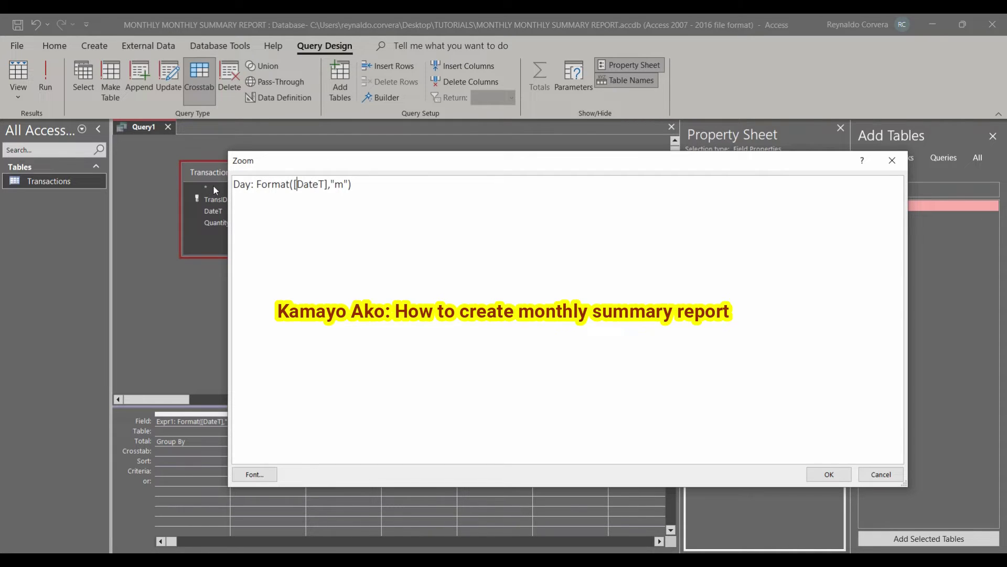
key("Right")
key("Right")
key("Right")
key("Right")
key("Left")
key("Right")
key("Right")
key("shift+Right")
type("d")
left_click(828, 473)
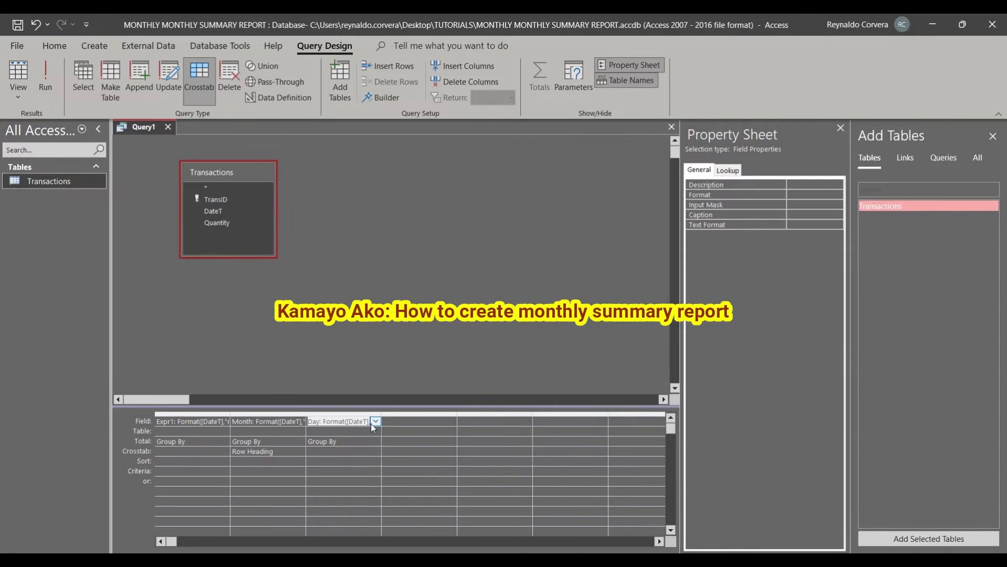
- Set the Day column's Crosstab option to Column Heading in the query grid
left_click(355, 452)
left_click(376, 452)
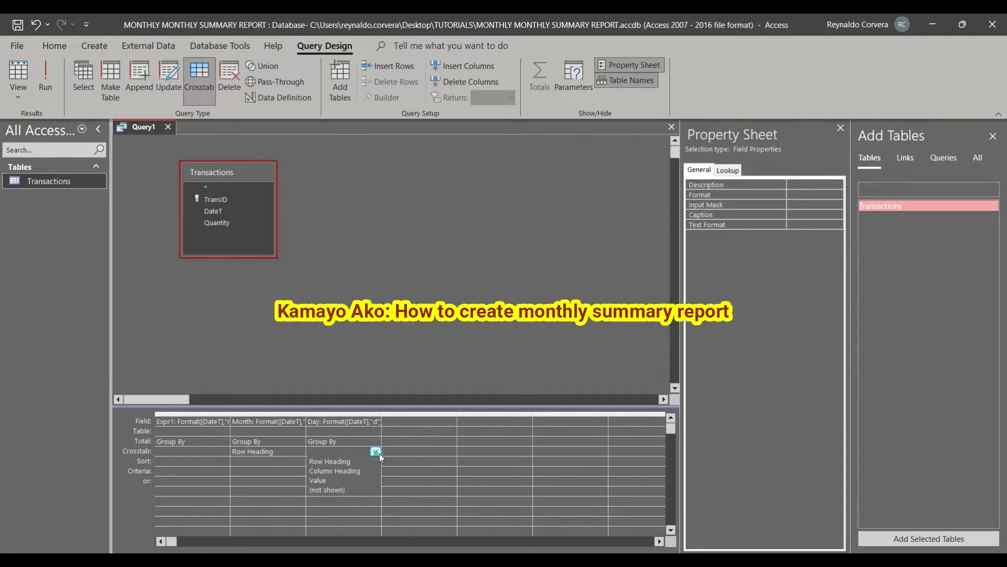
left_click(354, 471)
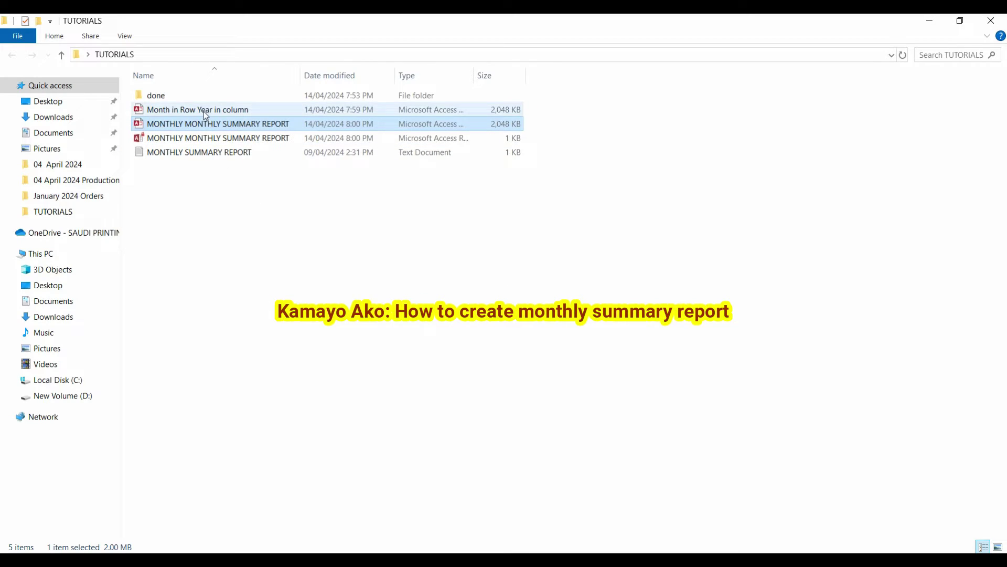
- Open the "Month in Row Year in column" database, examine its Yearly query's month rows and day columns, and return to the monthly summary database
left_click(204, 110)
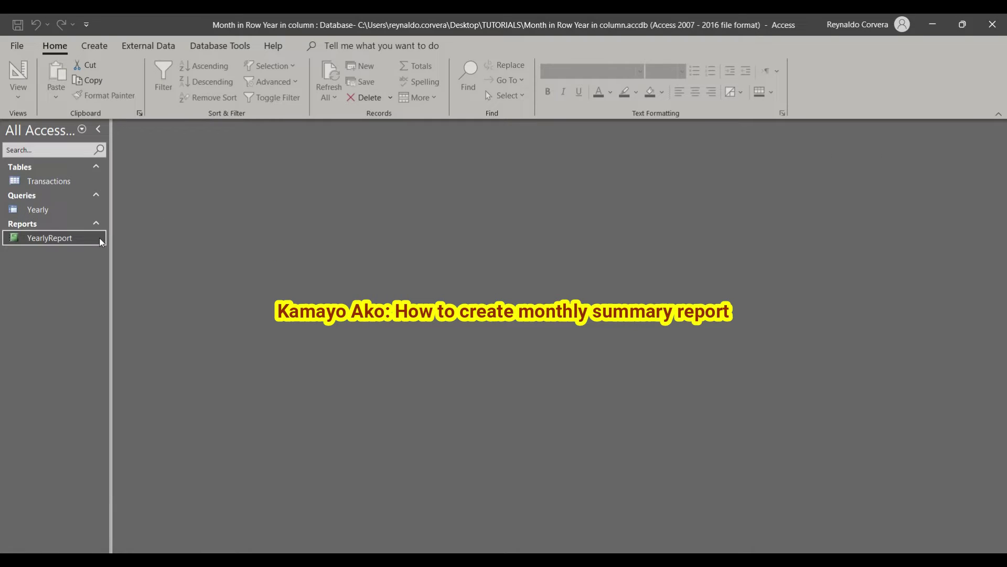
double_click(45, 210)
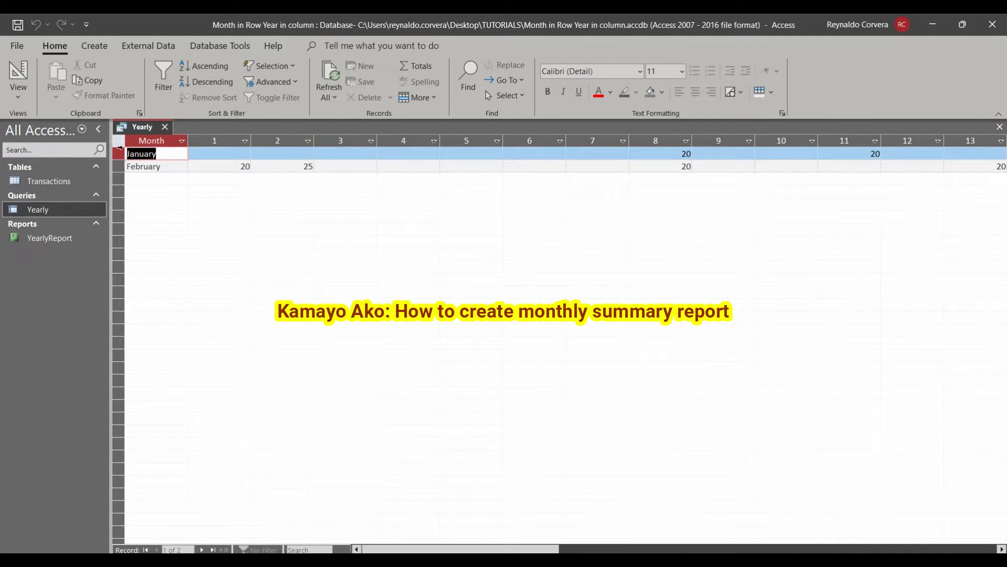
left_click(117, 152)
left_click_drag(117, 151, 117, 166)
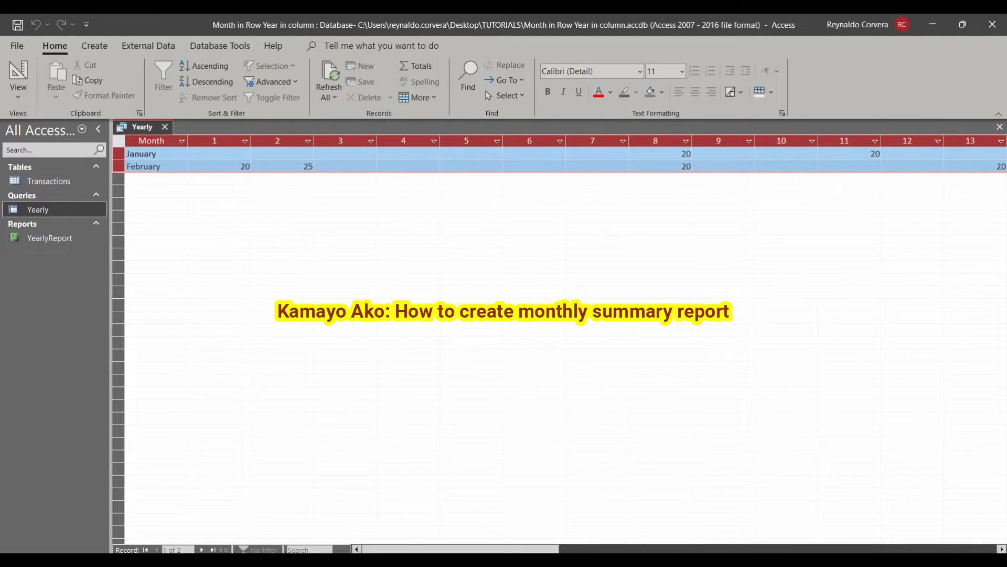
left_click(269, 559)
left_click(196, 523)
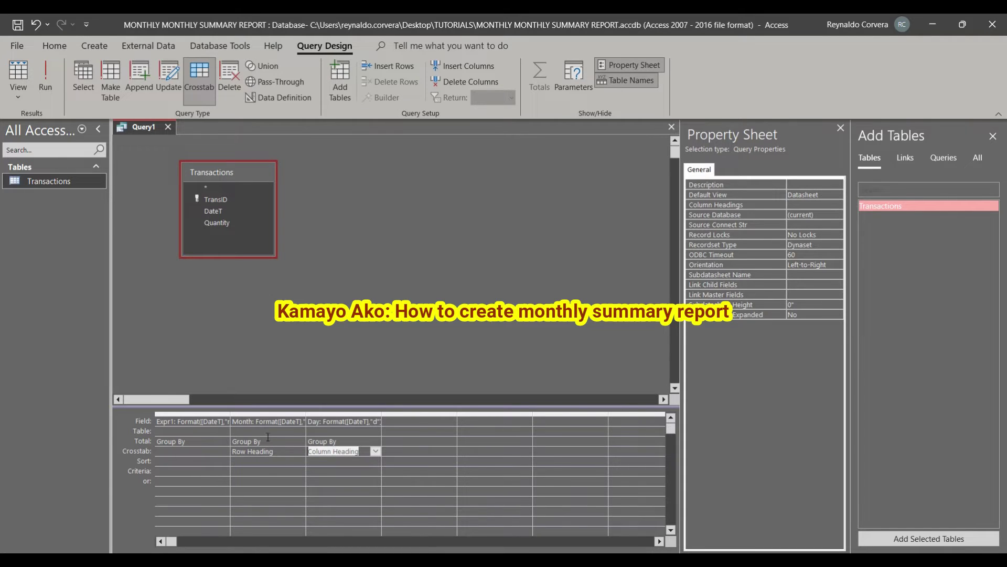
- Widen the Month and Day columns of the query grid to fit their full expressions
left_click_drag(306, 414, 360, 414)
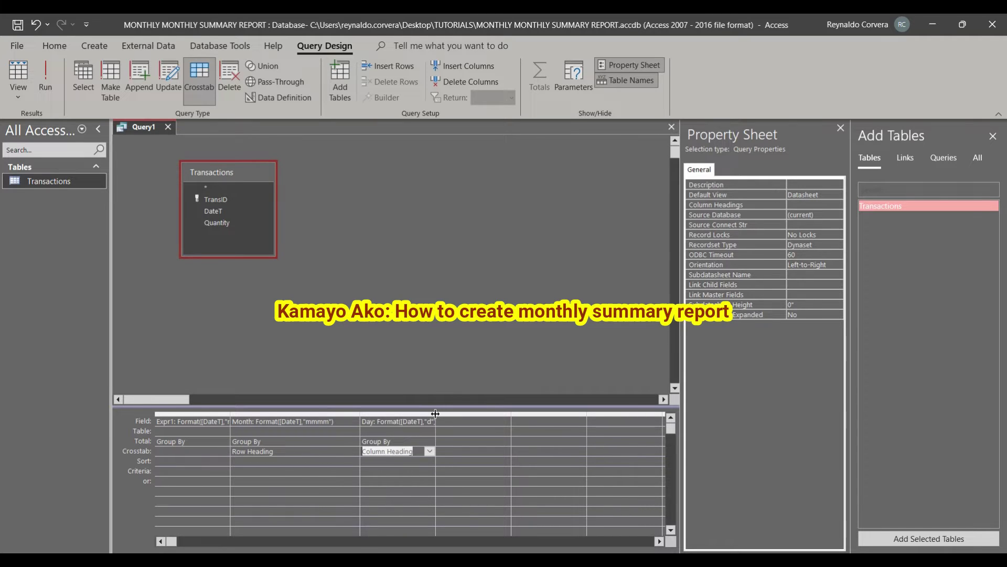
left_click_drag(435, 414, 480, 414)
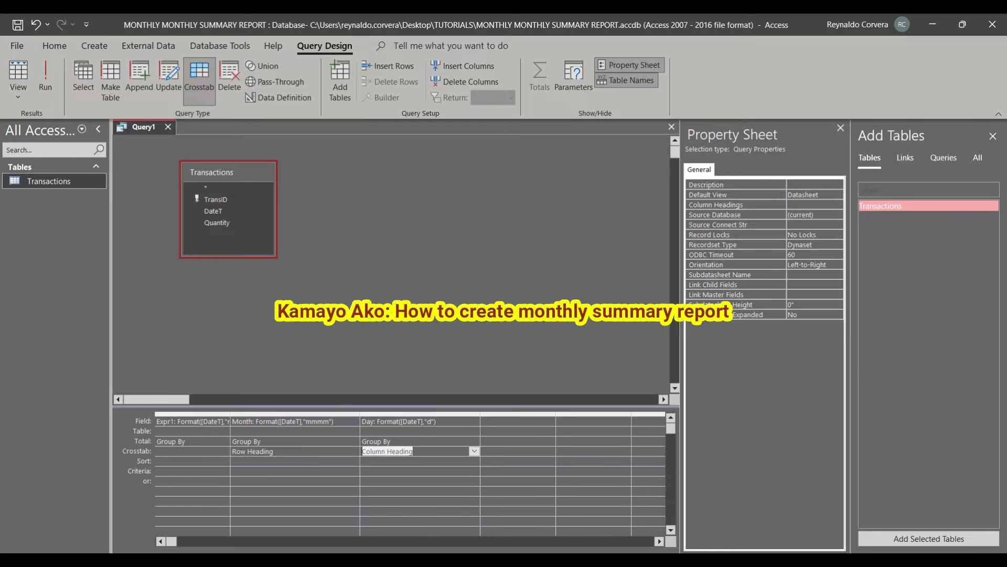
- Review the Yearly query in the "Month in Row Year in column" database, close it, and return to the monthly summary database
left_click(270, 560)
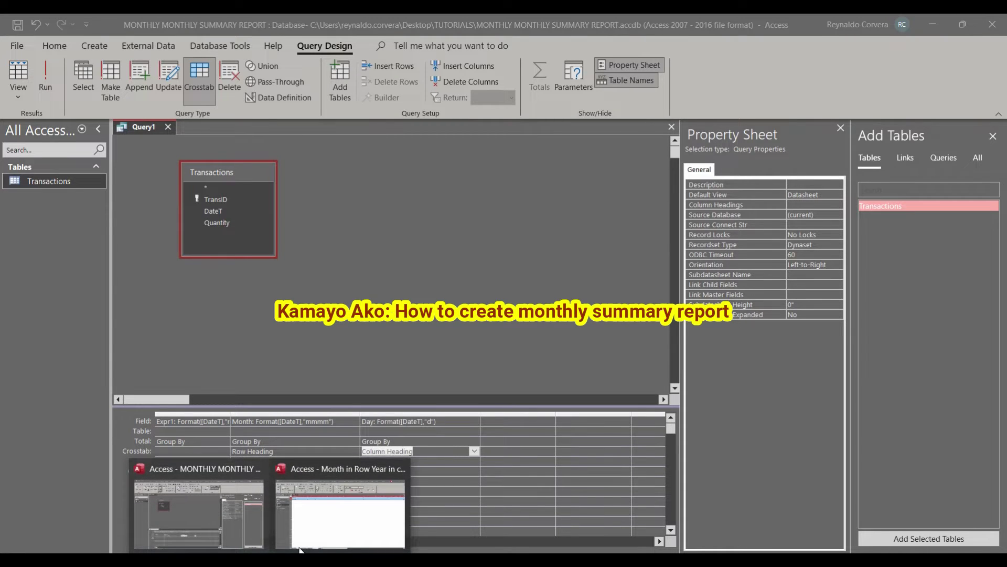
left_click(309, 522)
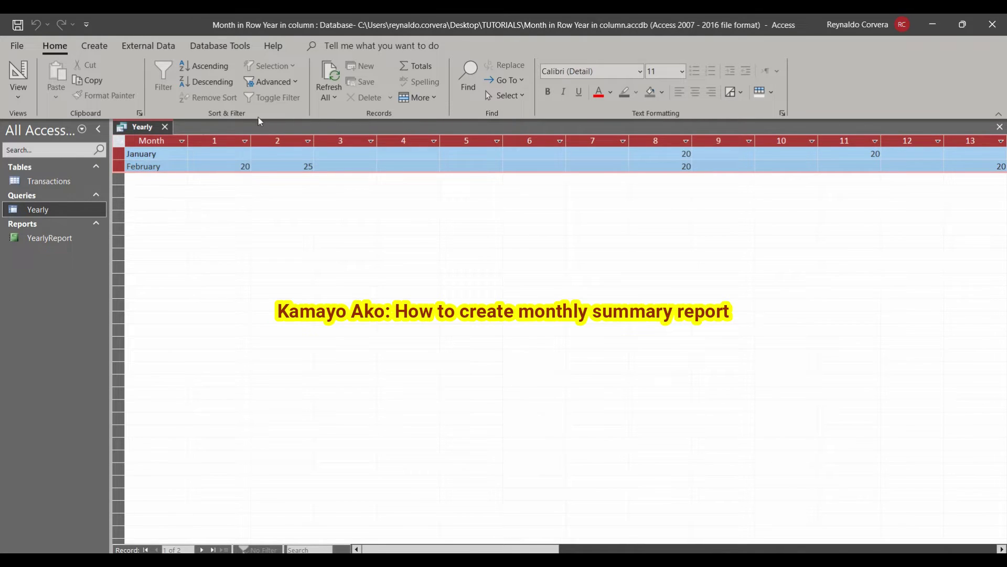
left_click(165, 128)
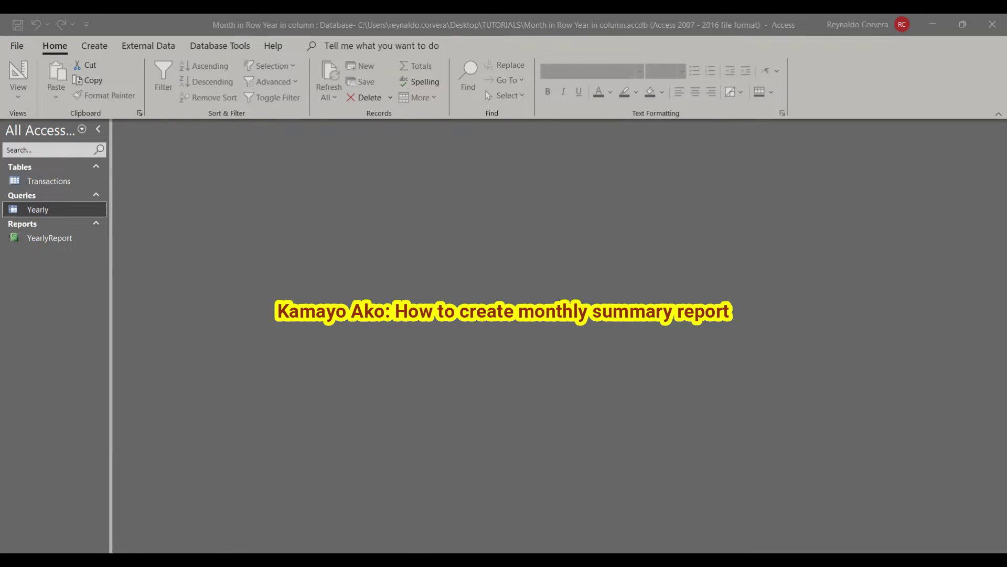
mouse_move(239, 524)
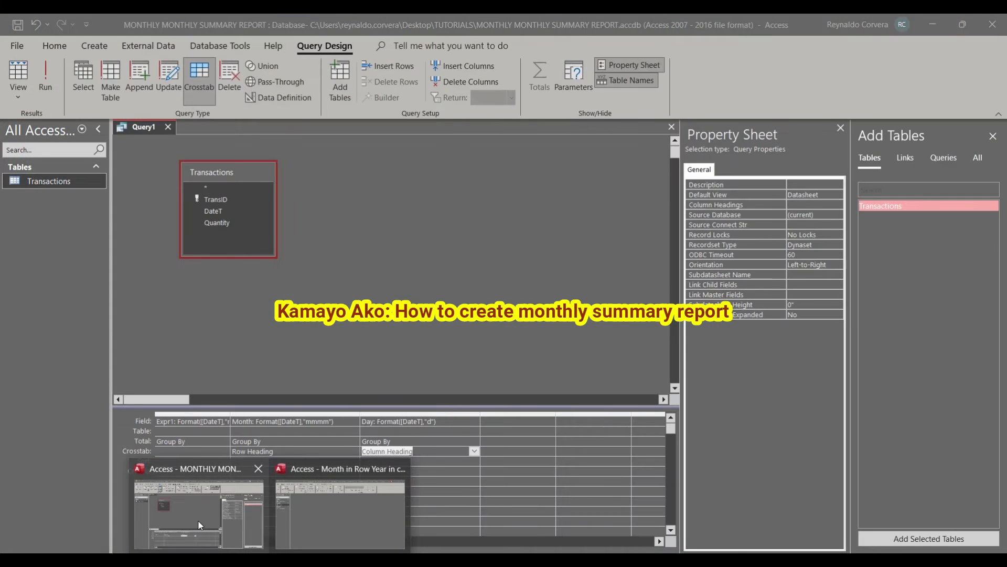
left_click(200, 524)
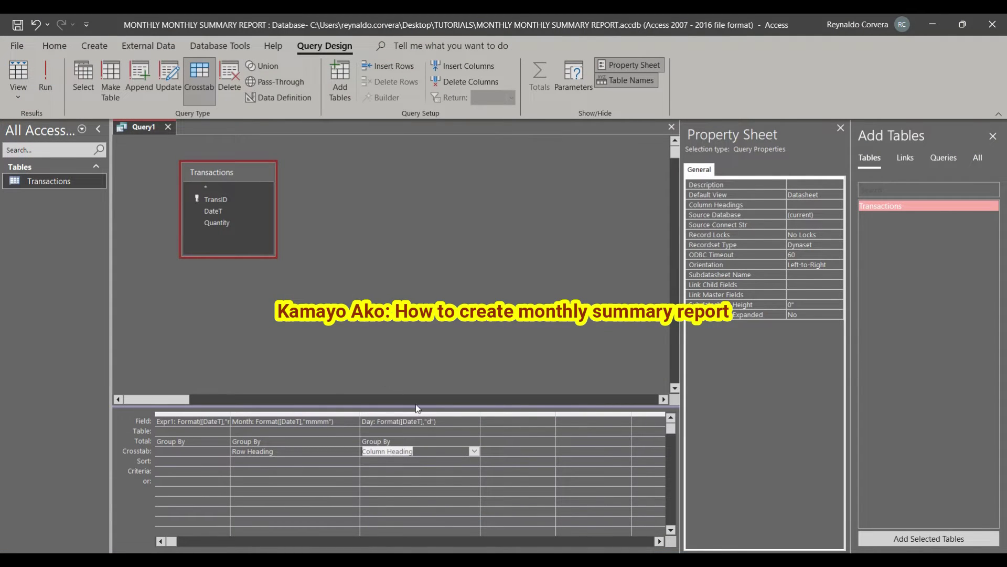
- Widen the Property Sheet and select the query's Column Headings property for editing
left_click(449, 421)
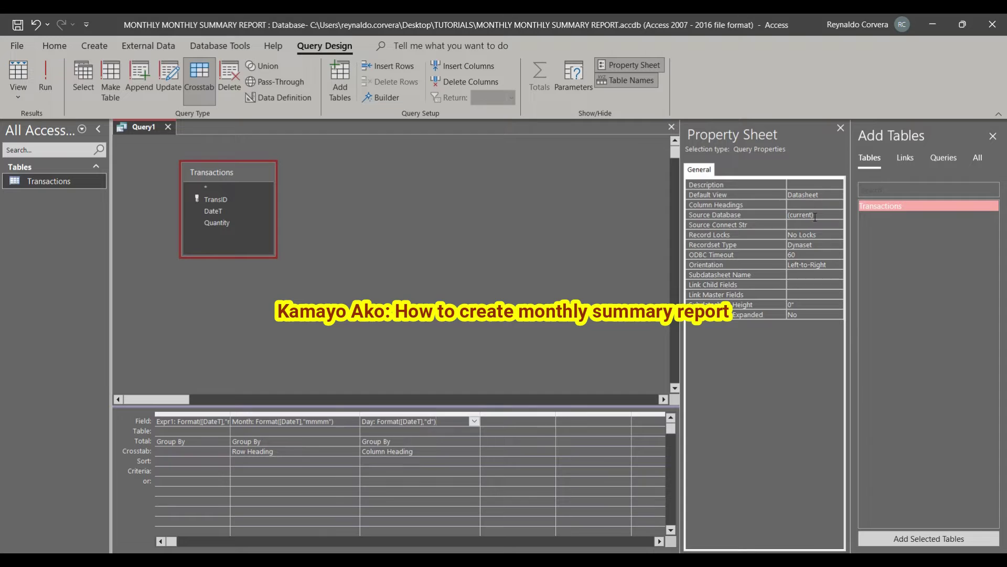
left_click_drag(679, 188, 538, 199)
left_click(664, 204)
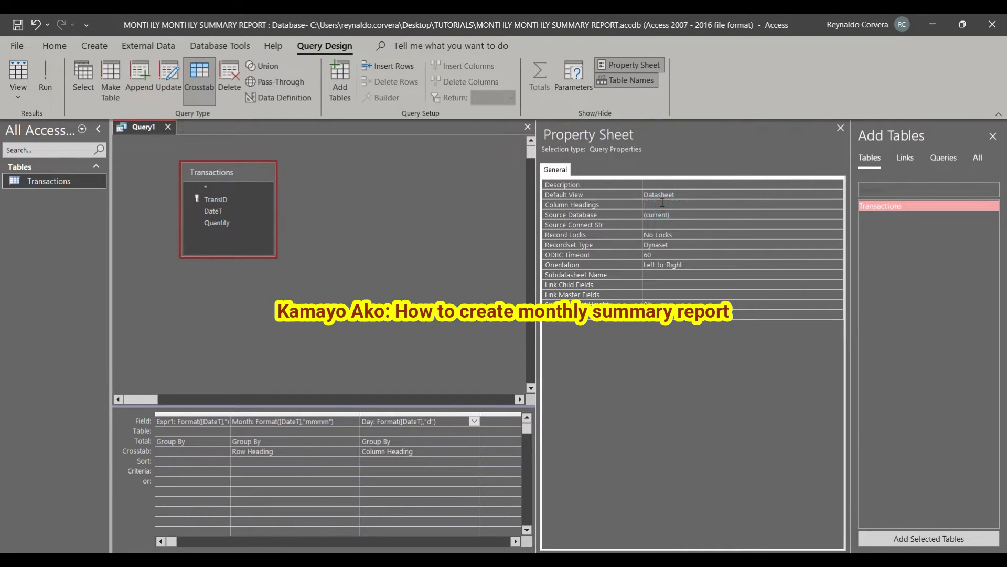
- Switch to the MONTHLY SUMMARY REPORT file in Notepad and copy the comma-separated column headings list from 1 to 31
key("alt+Tab")
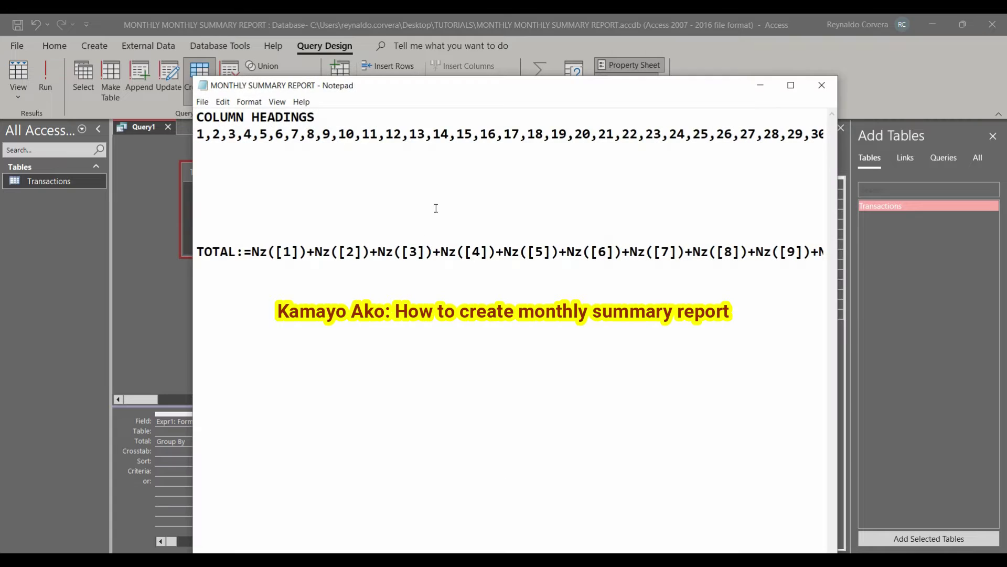
left_click(791, 86)
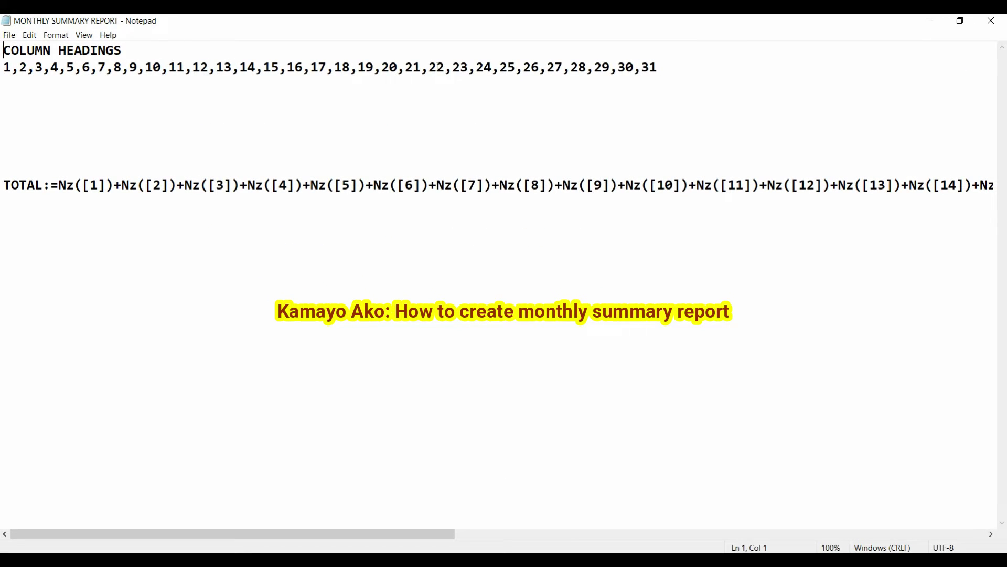
left_click_drag(677, 67, 5, 66)
key("ctrl+c")
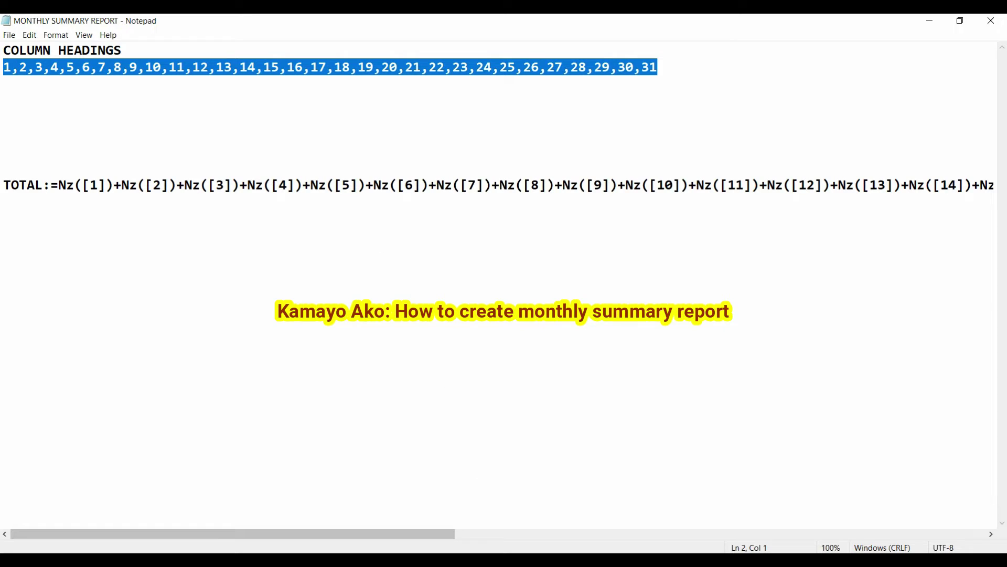
- Return to the monthly summary database and paste the copied list 1 to 31 into the query's Column Headings property using the Zoom box
left_click(270, 559)
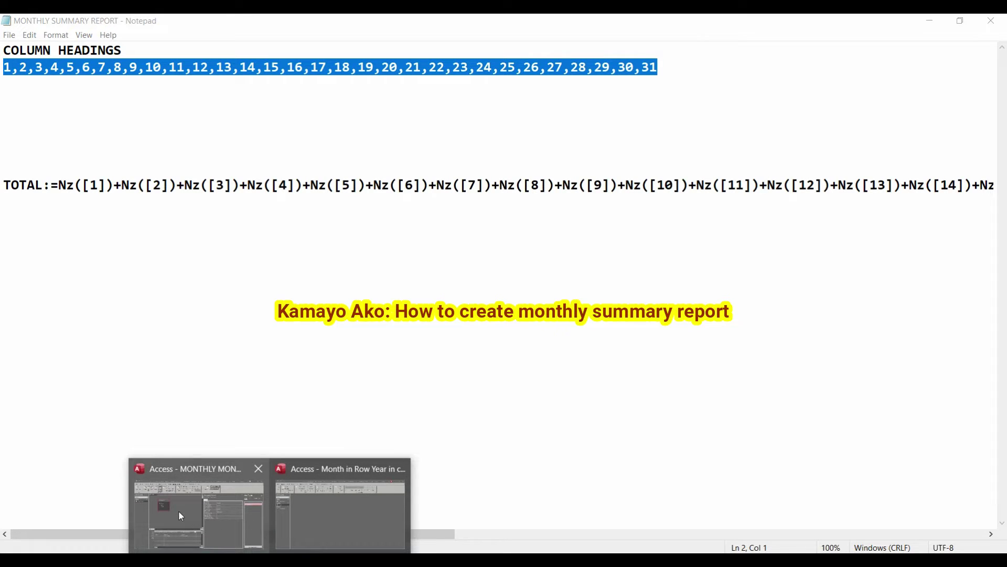
left_click(179, 512)
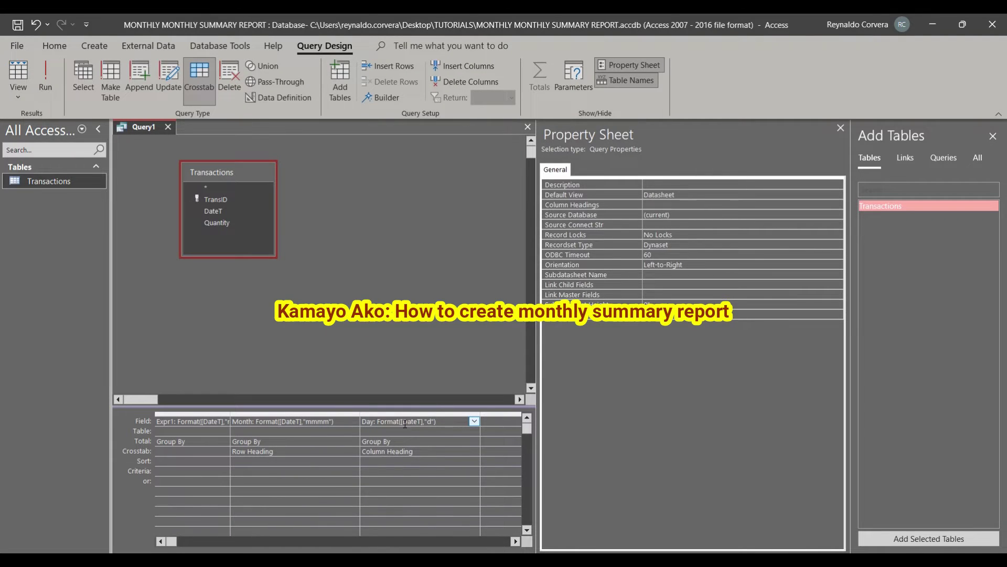
right_click(649, 206)
left_click(668, 231)
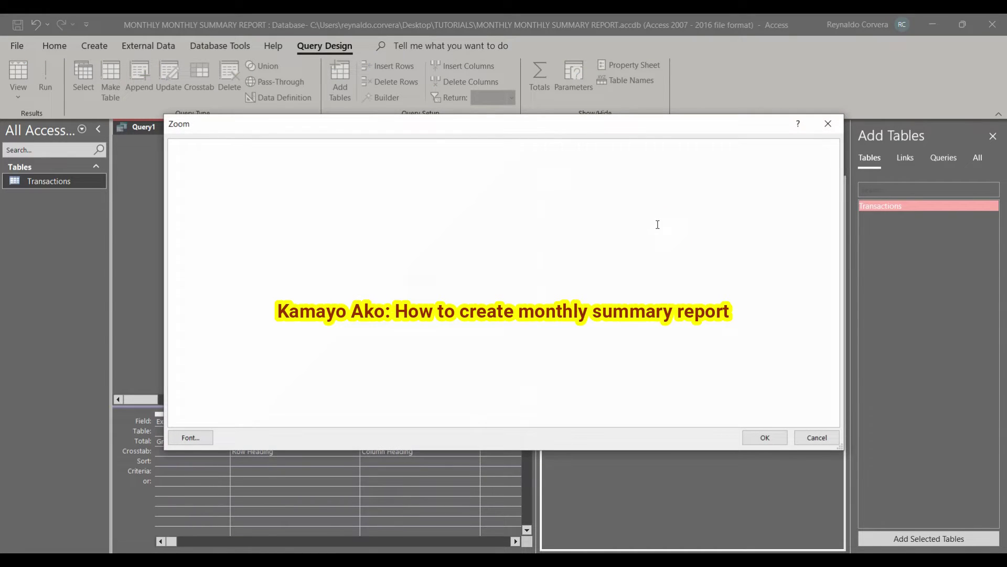
key("ctrl+v")
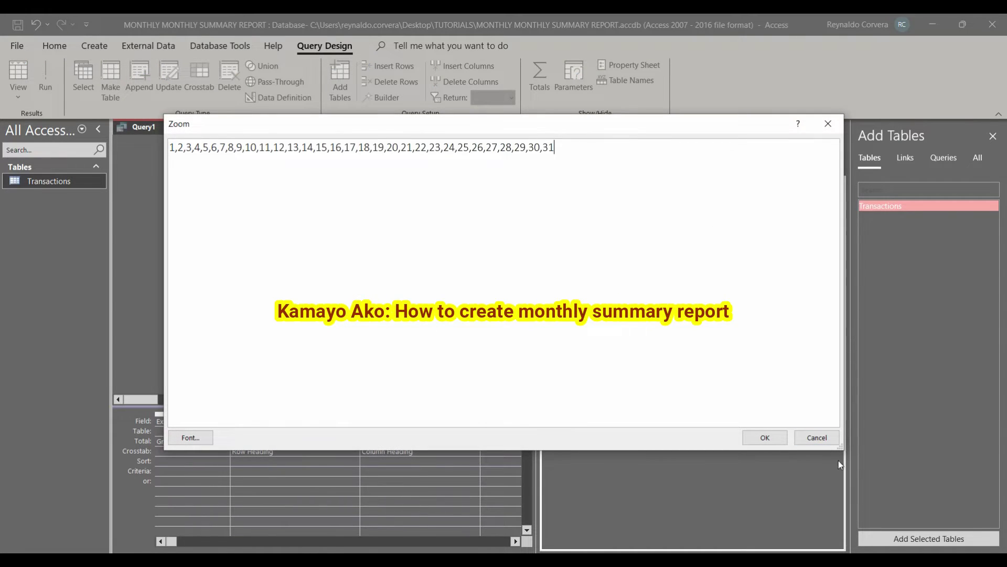
left_click(763, 438)
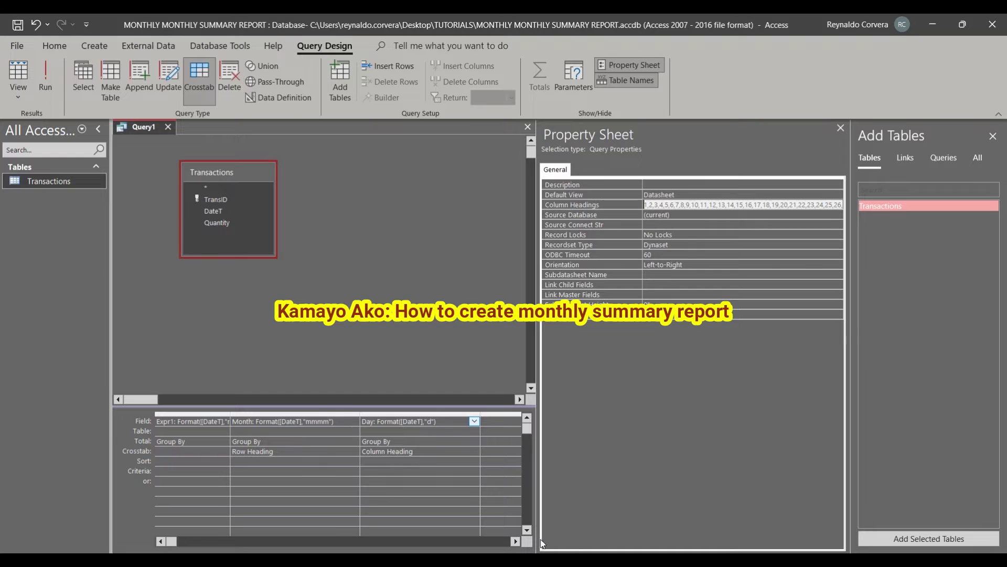
- Check the day columns of the Yearly query in the "Month in Row Year in column" database, then return and narrow the Property Sheet
left_click(271, 560)
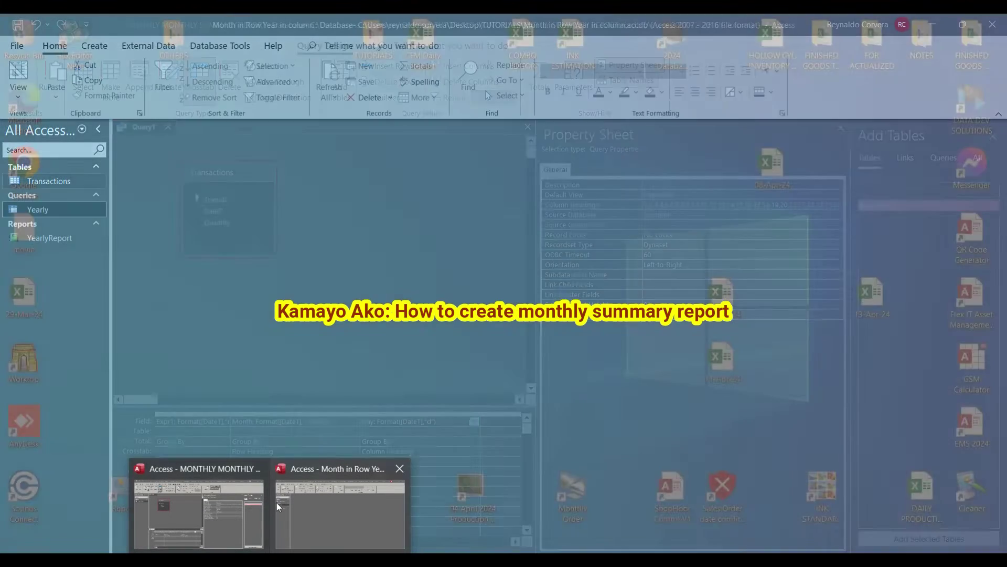
left_click(276, 502)
left_click(91, 211)
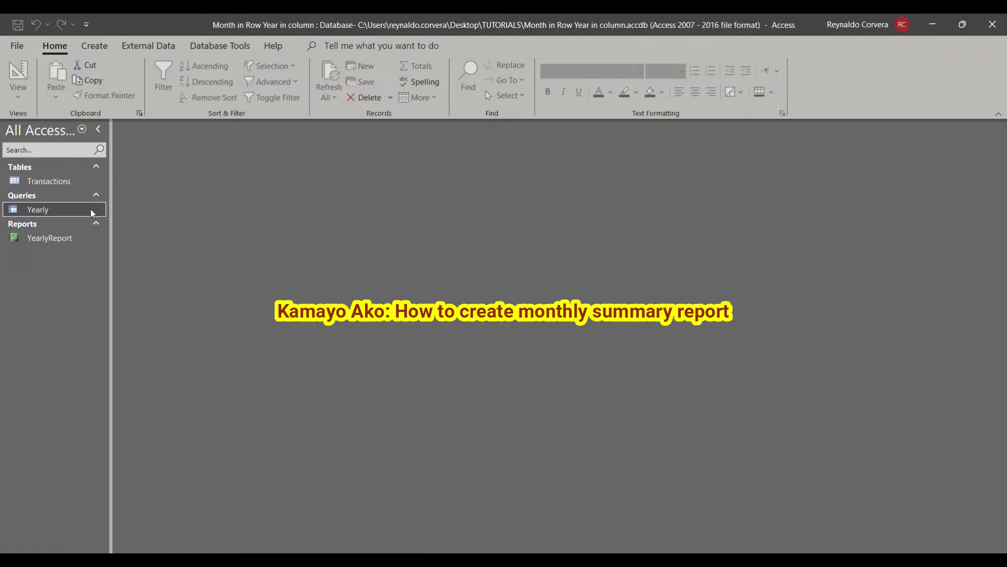
double_click(92, 211)
left_click_drag(204, 138, 724, 136)
left_click_drag(515, 548, 477, 218)
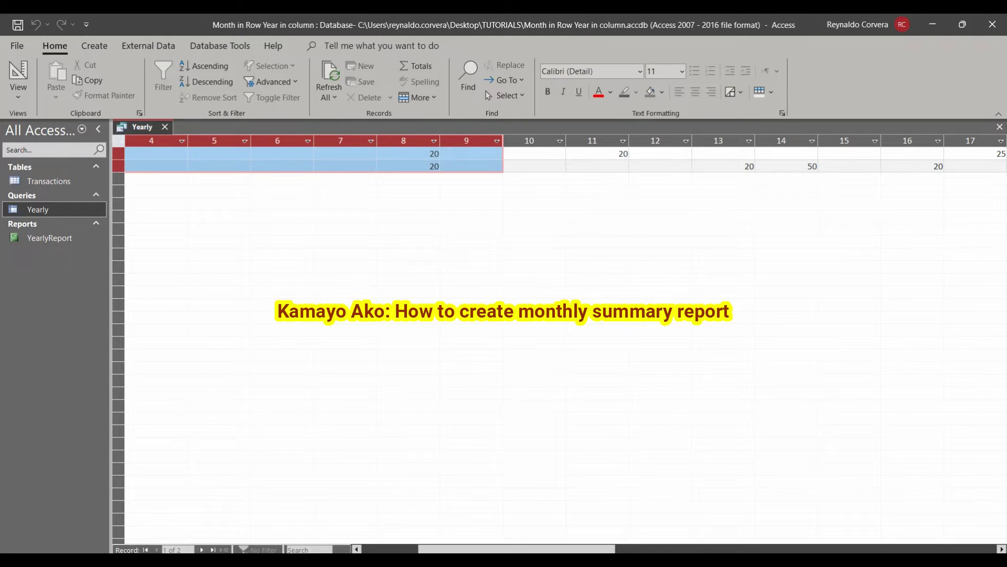
left_click(190, 512)
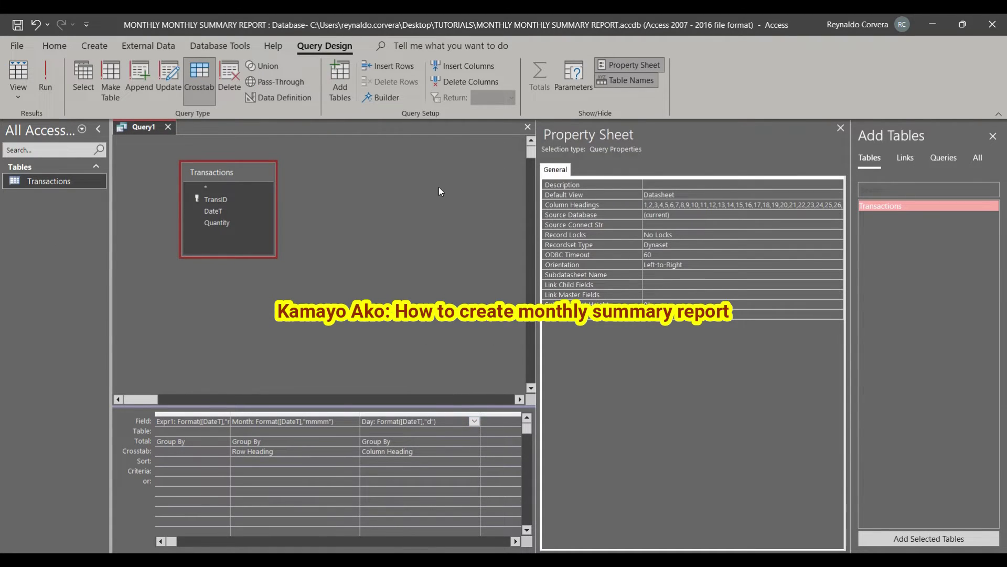
left_click_drag(535, 203, 681, 208)
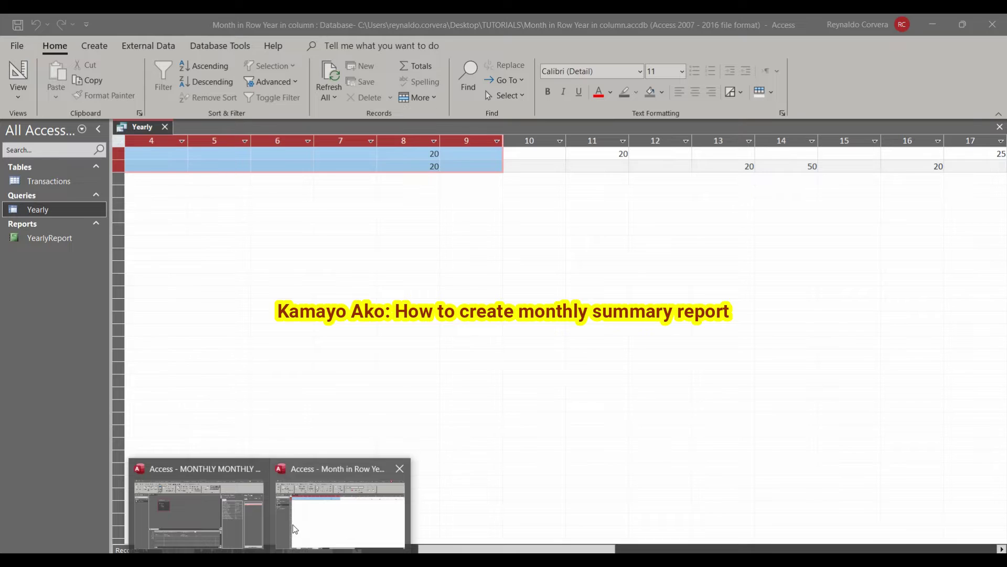
- Compare the Yearly query's month rows and day columns with the Transactions table, close both, and return to the monthly summary database
left_click(295, 528)
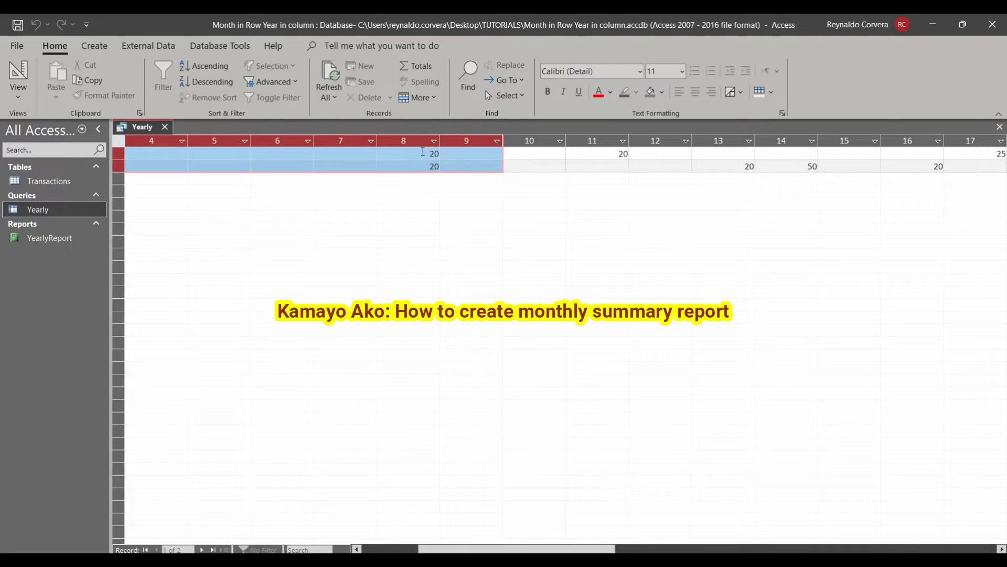
left_click(118, 153)
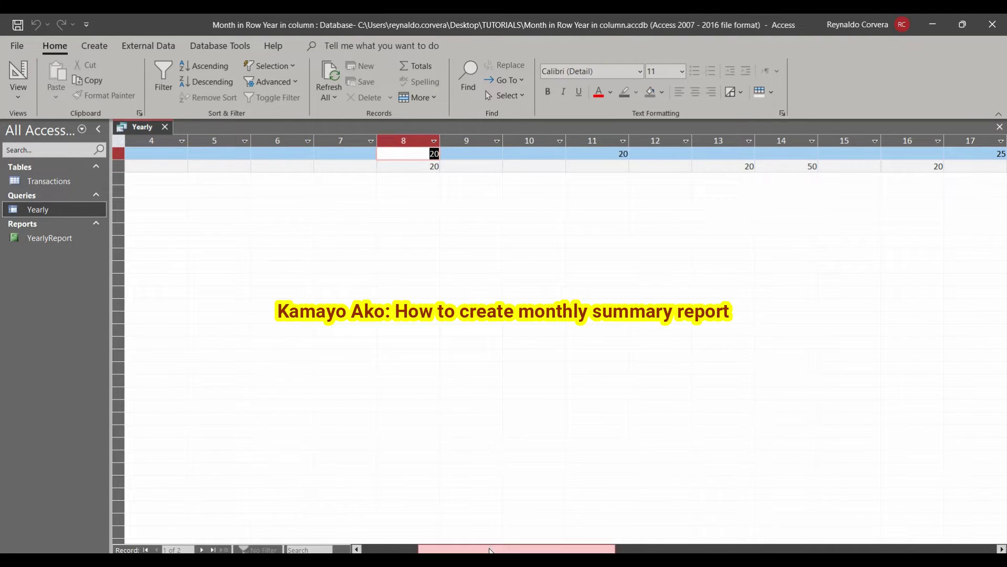
left_click_drag(420, 549, 366, 550)
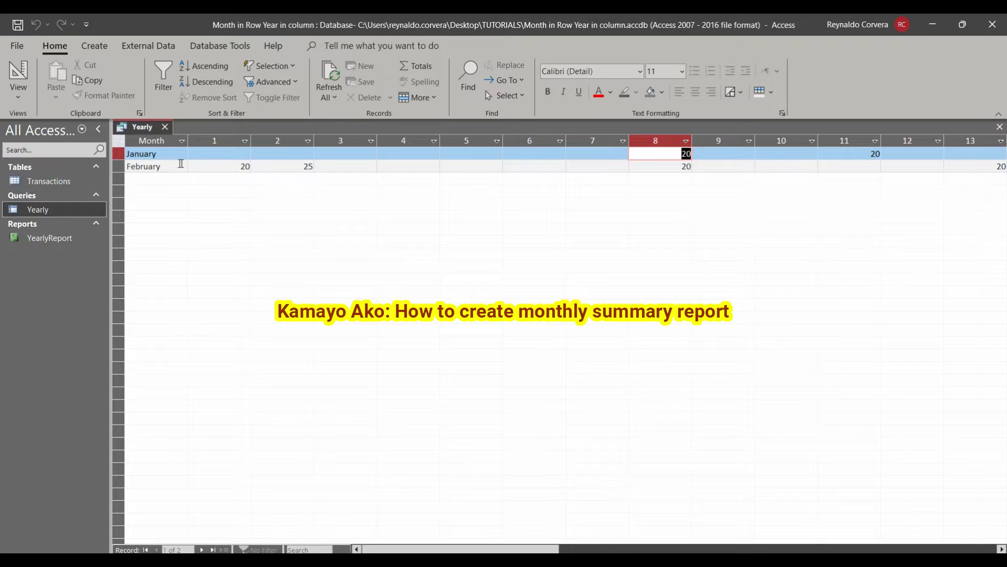
left_click_drag(121, 152, 116, 158)
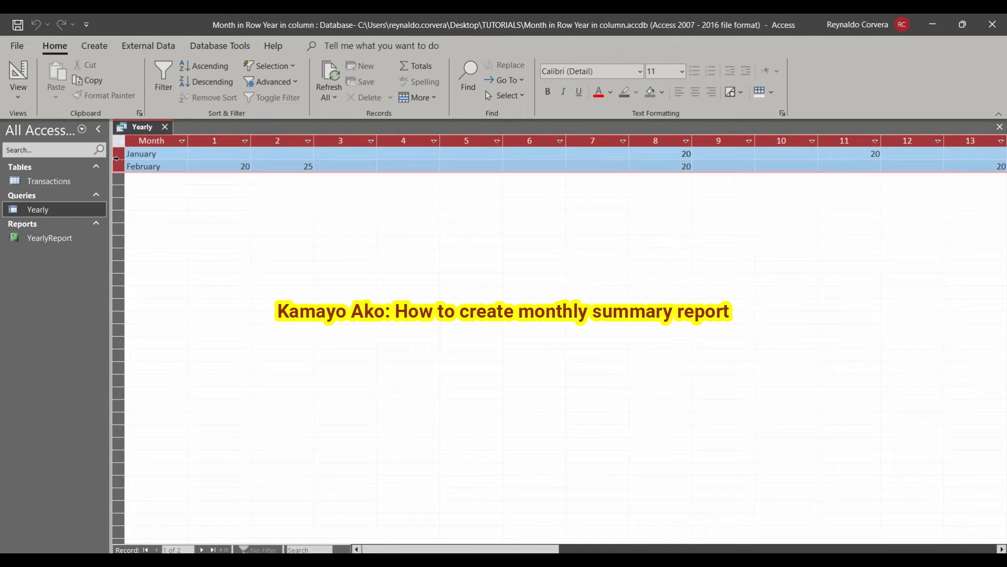
left_click_drag(211, 135, 267, 135)
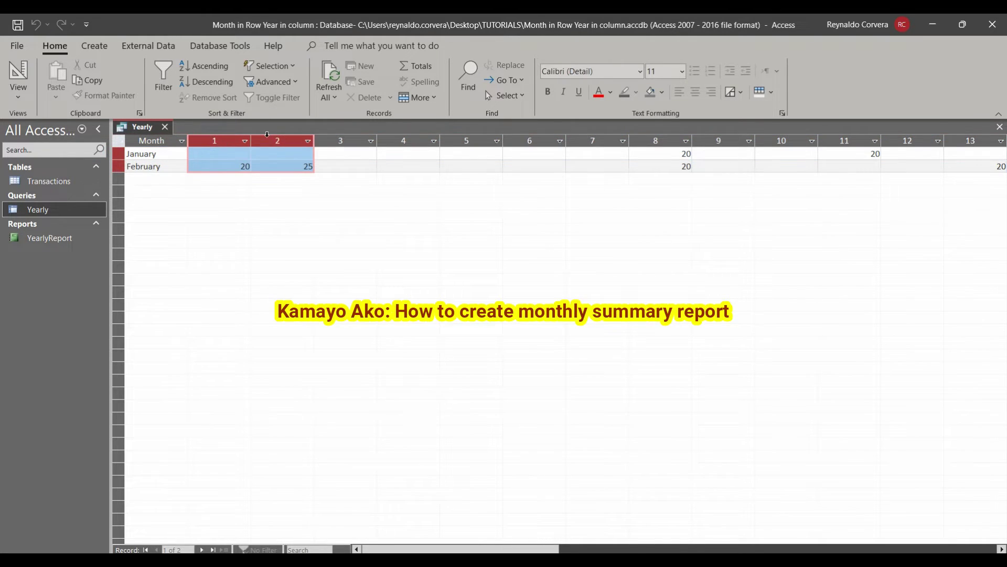
left_click(77, 180)
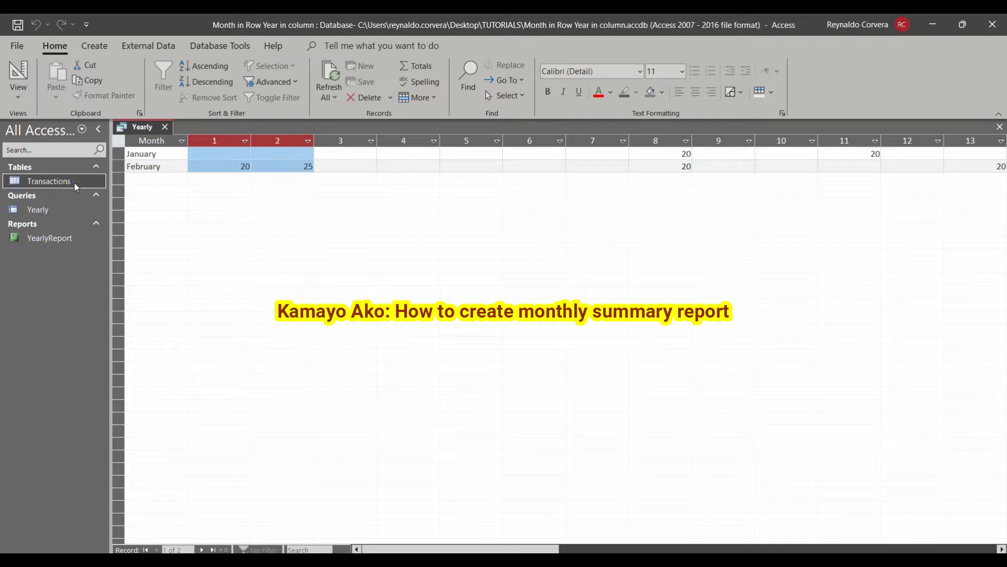
double_click(75, 182)
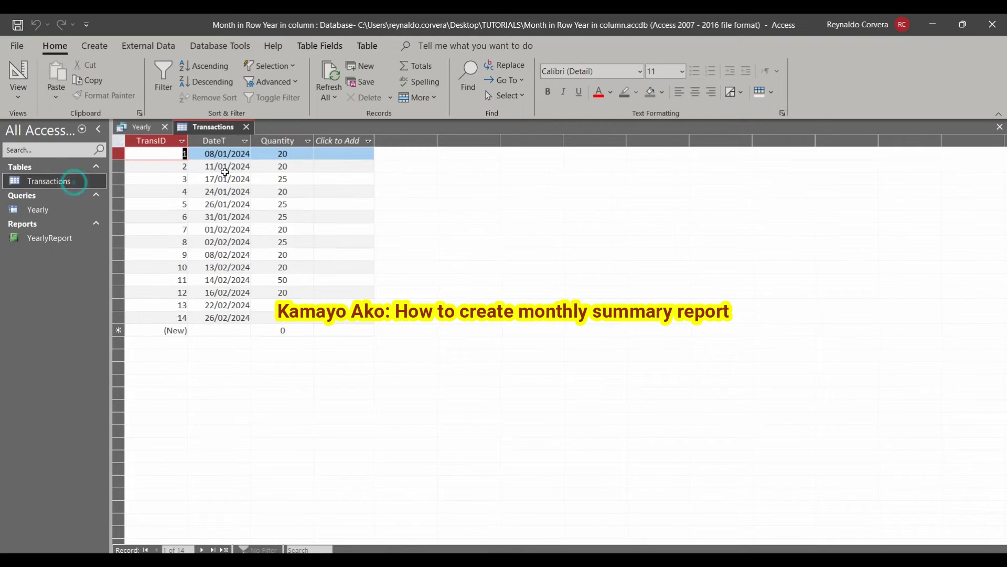
left_click(246, 126)
left_click(164, 127)
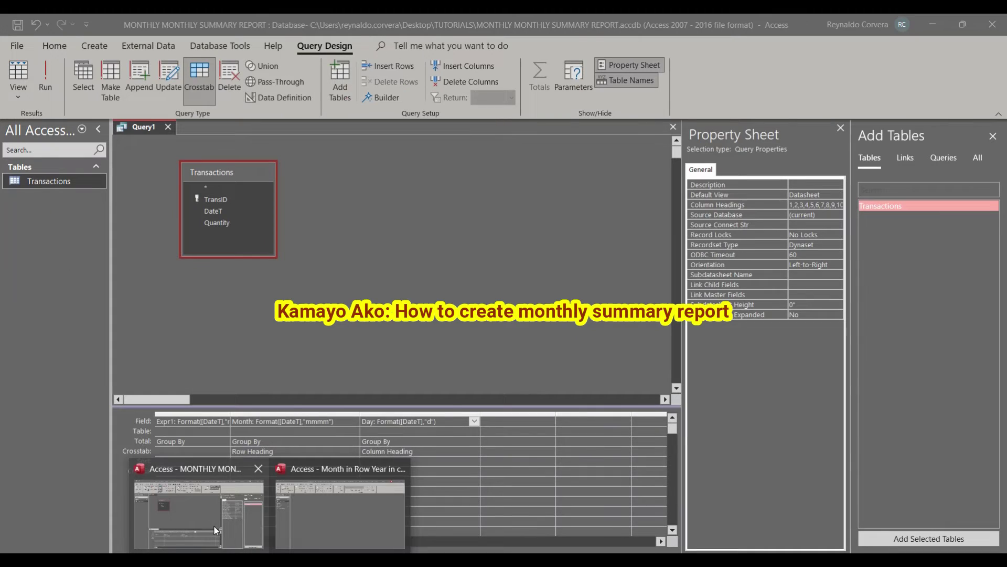
left_click(215, 530)
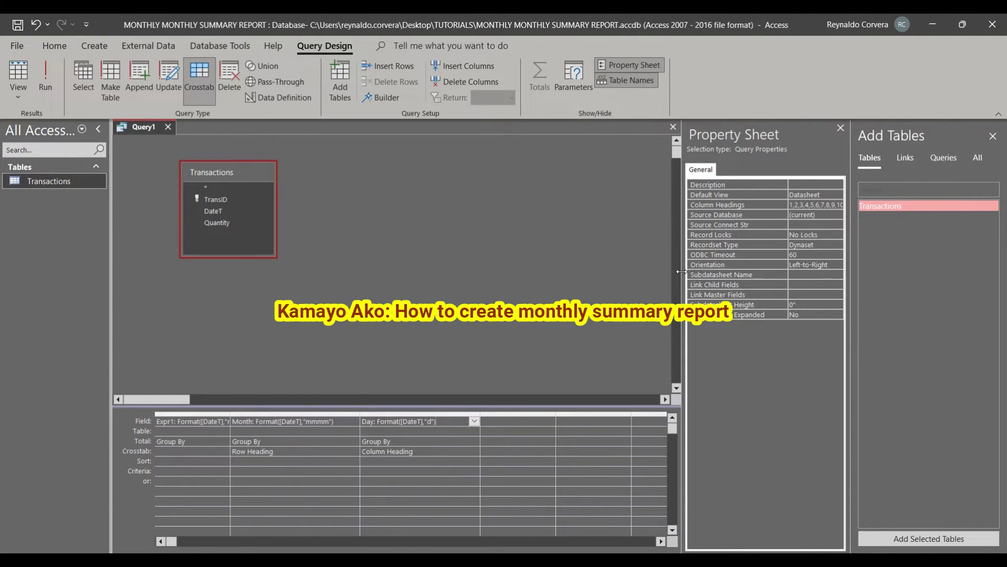
- Narrow the Property Sheet further and add the Quantity field to the query grid after the Day column
left_click_drag(681, 272, 799, 273)
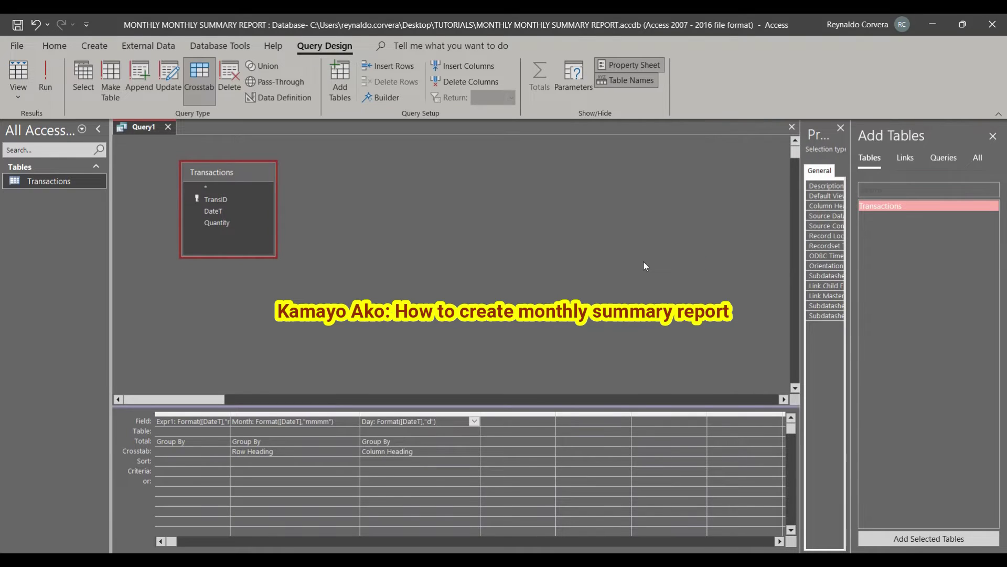
left_click(213, 211)
left_click(222, 222)
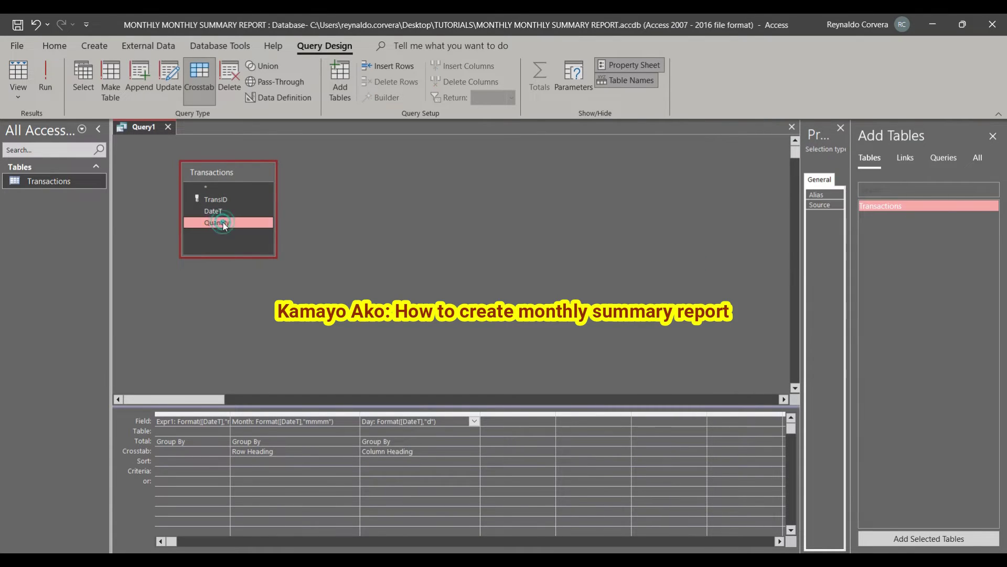
left_click_drag(222, 225, 497, 420)
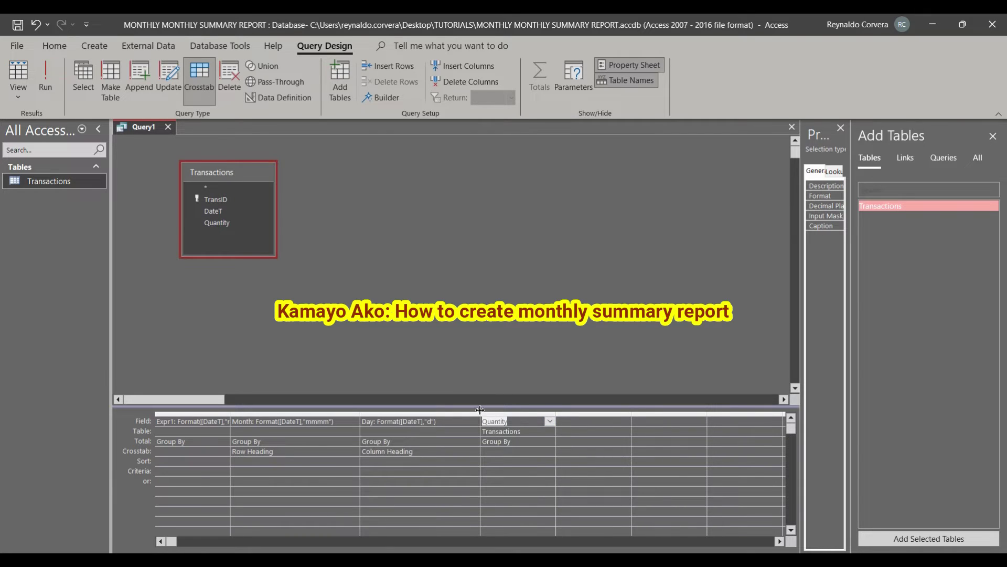
- Set the Quantity column's Total to Sum and its Crosstab setting to Value
left_click(530, 443)
left_click(549, 442)
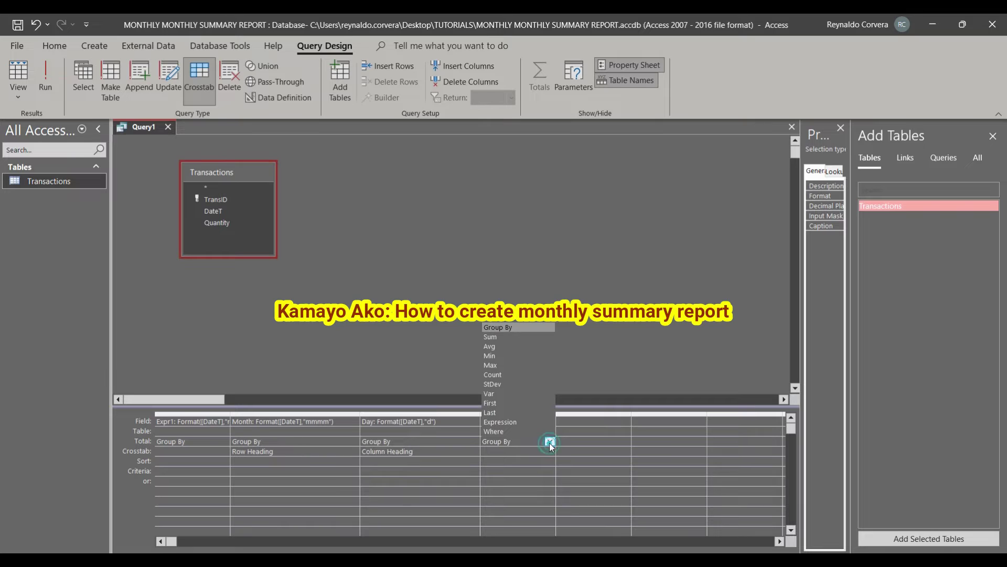
left_click(502, 336)
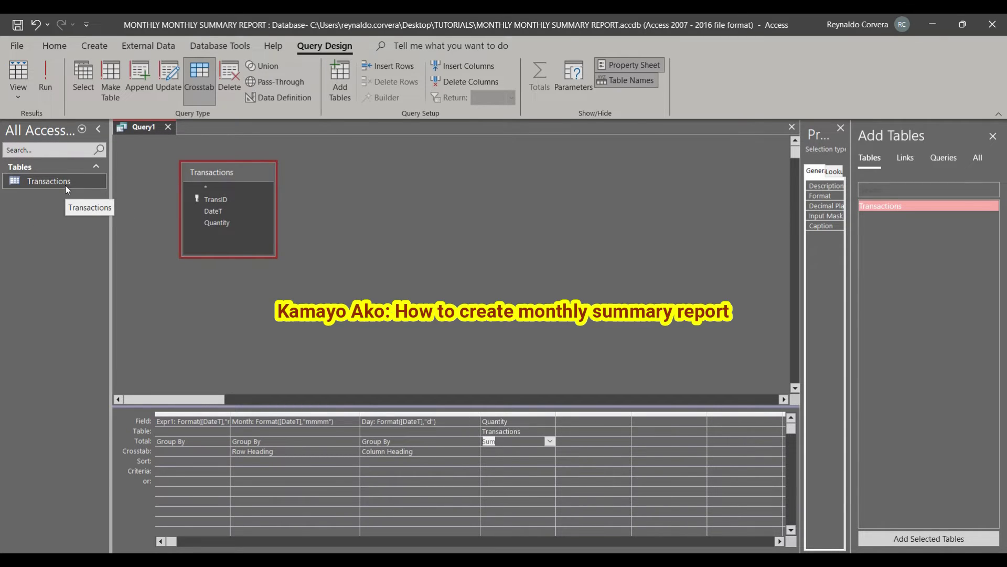
left_click(509, 451)
type("value")
key("Tab")
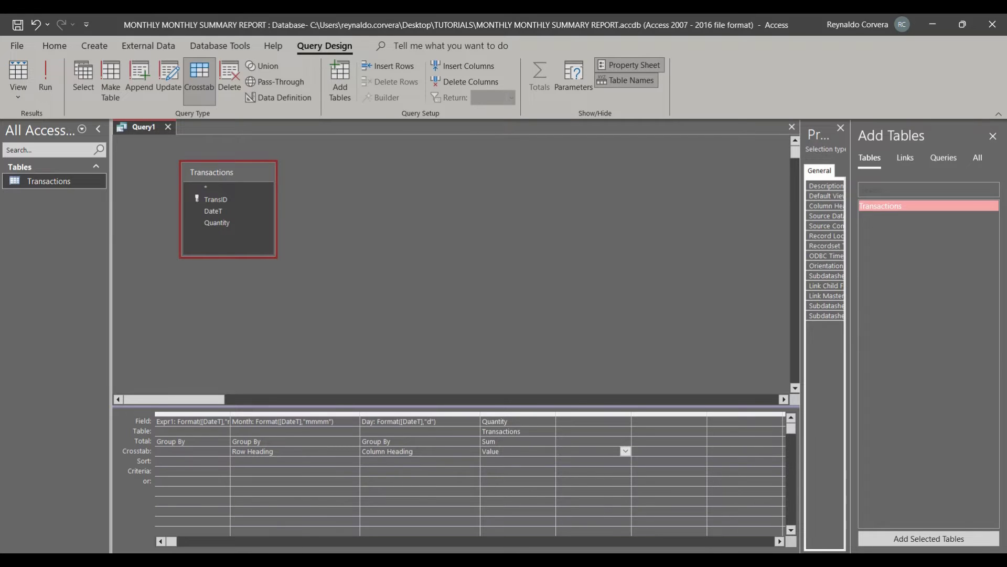
- Examine the quantities under days 1, 2, 8 and 11 in the other database's Yearly query, then return to the monthly summary database
left_click(269, 560)
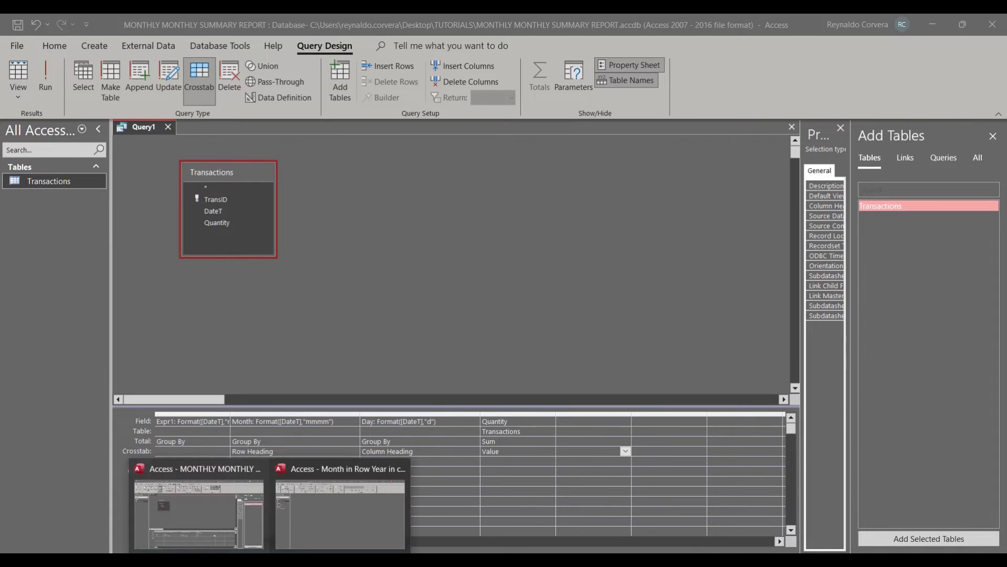
left_click(257, 531)
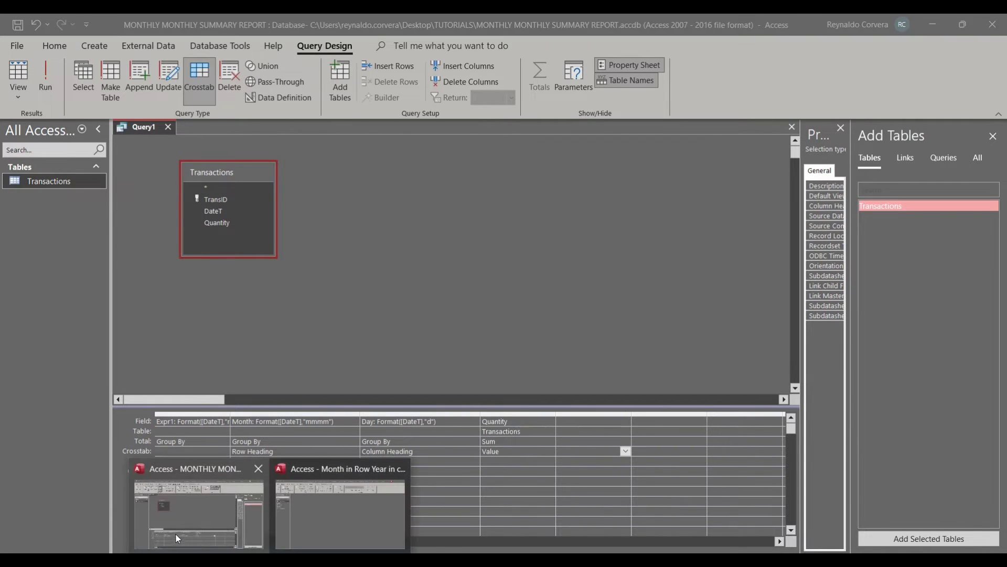
left_click(300, 524)
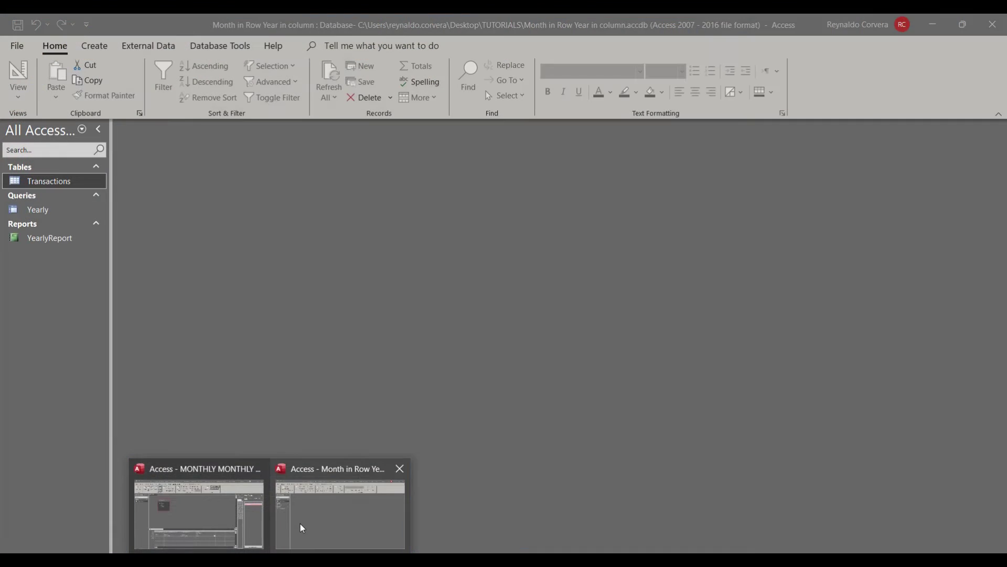
double_click(59, 210)
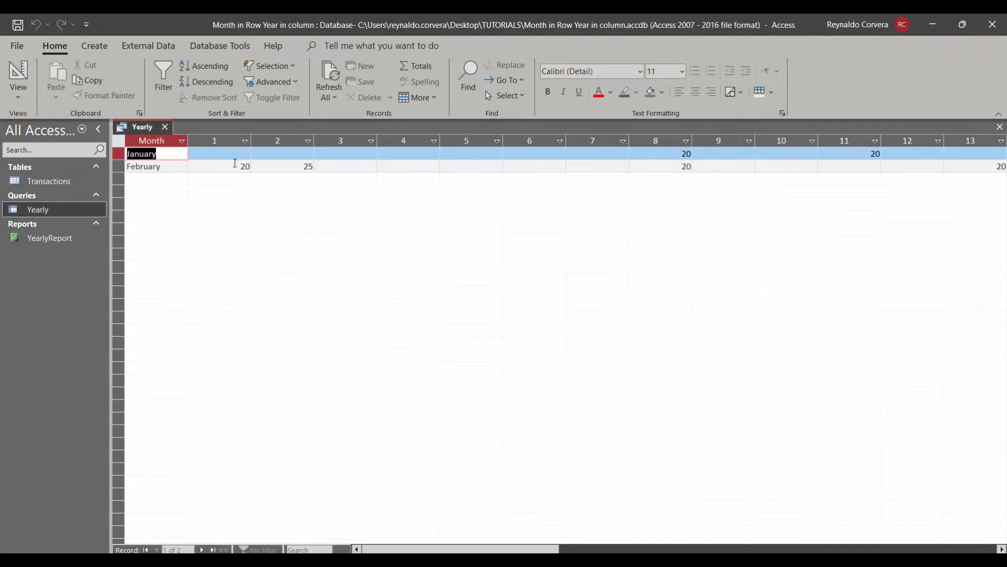
left_click(237, 165)
left_click(304, 167)
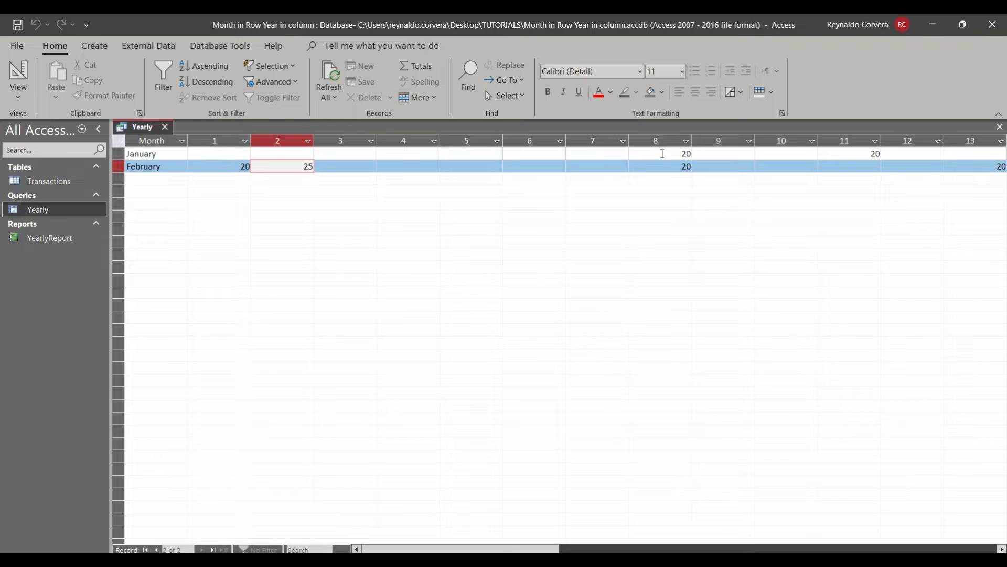
left_click_drag(662, 153, 693, 164)
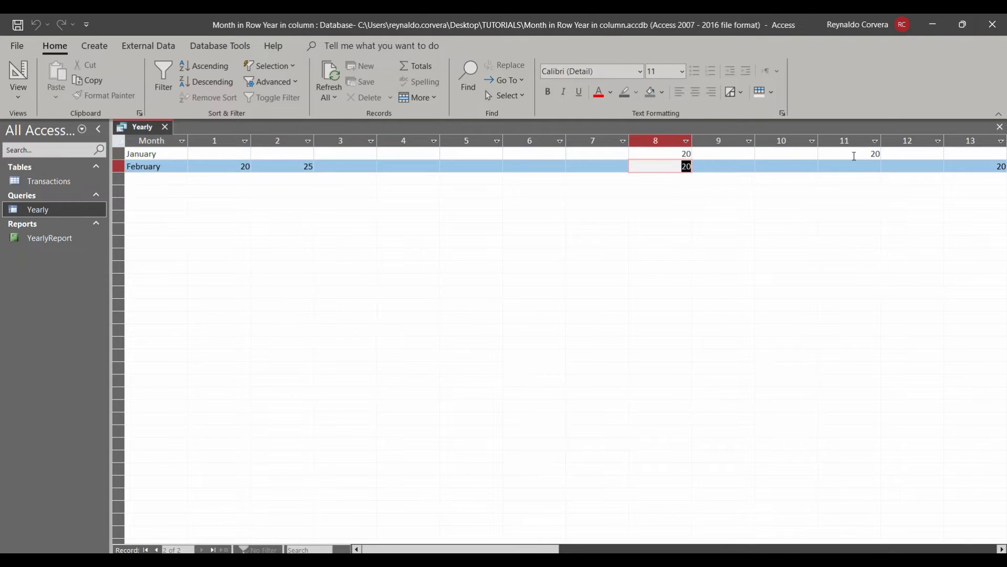
left_click_drag(856, 153, 891, 158)
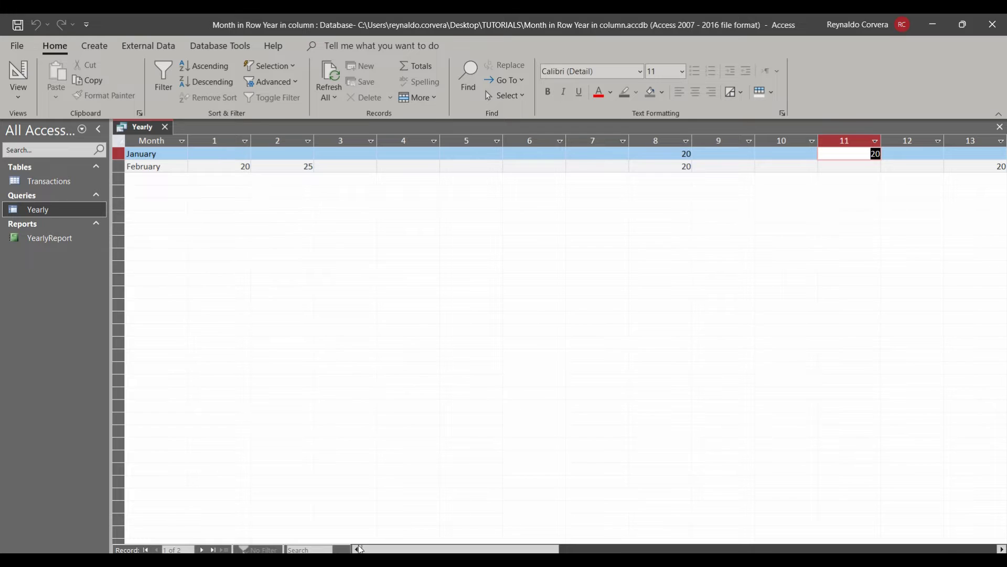
left_click(269, 560)
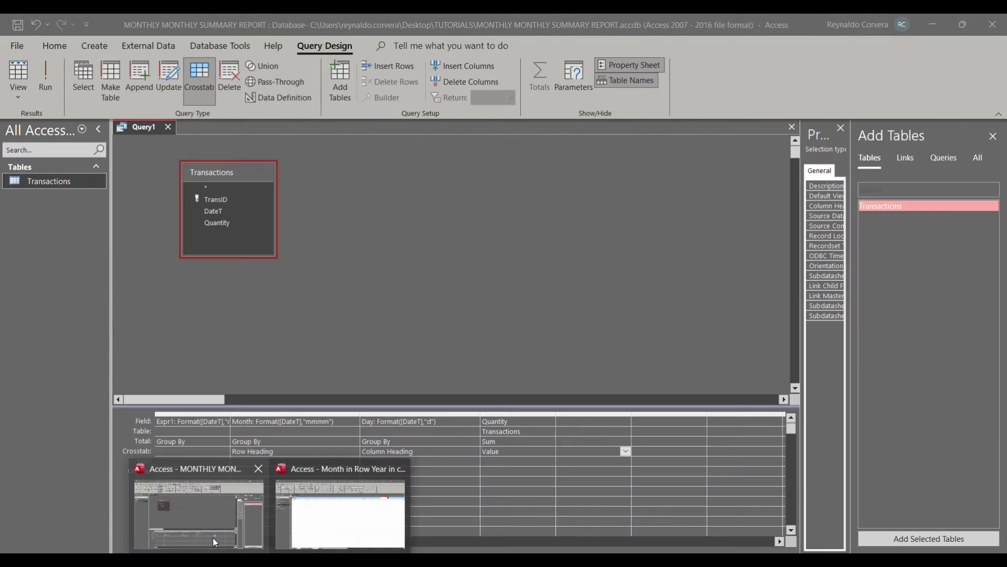
left_click(213, 537)
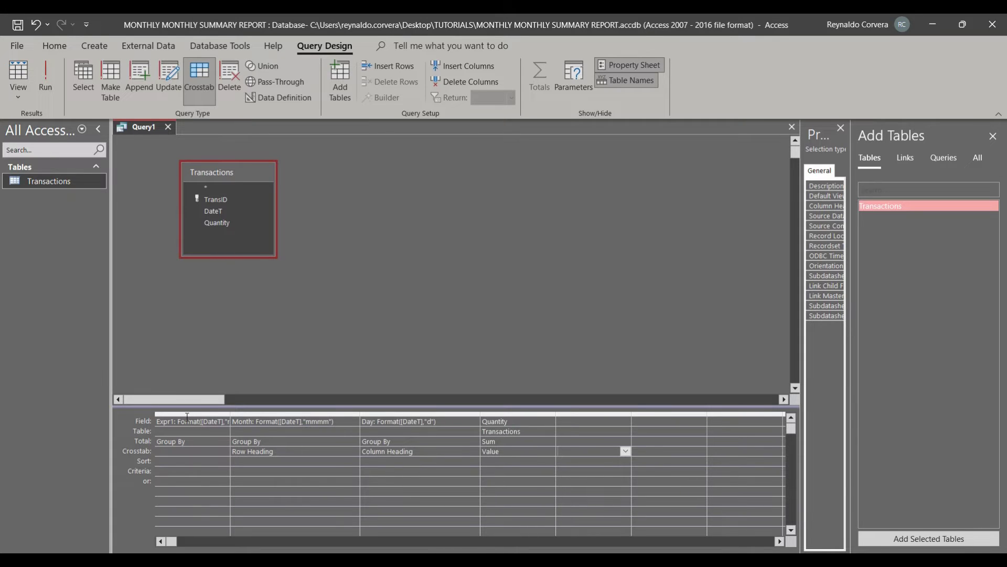
- Add a calculated field with the expression Year([DateT]) in the empty column after Quantity
right_click(585, 422)
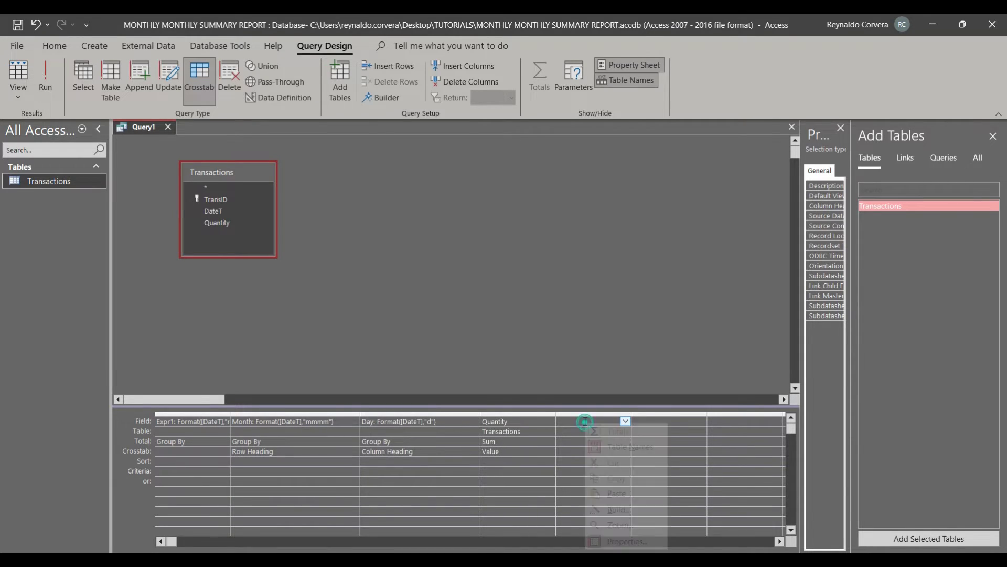
left_click(620, 525)
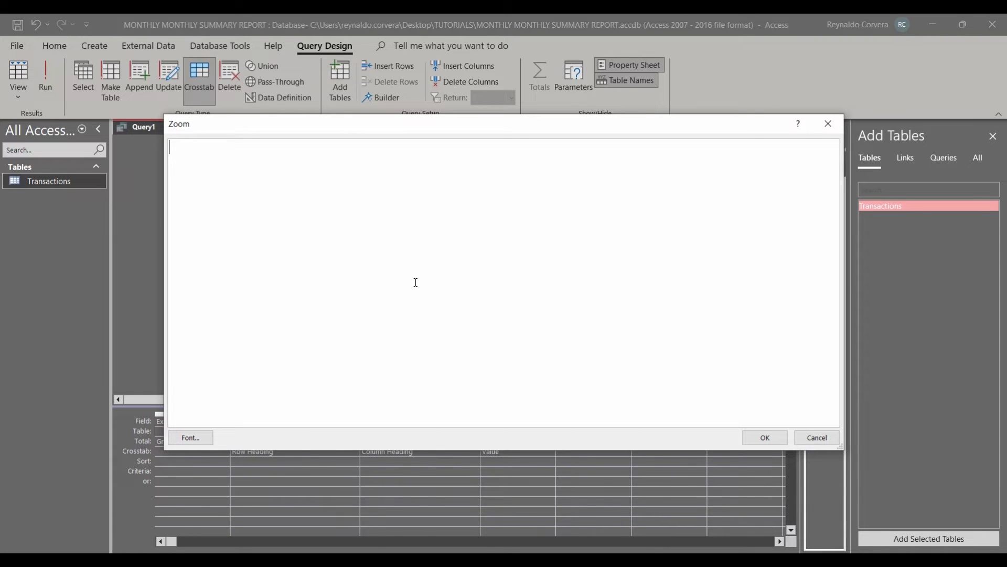
type("Year([DateT])")
left_click(764, 438)
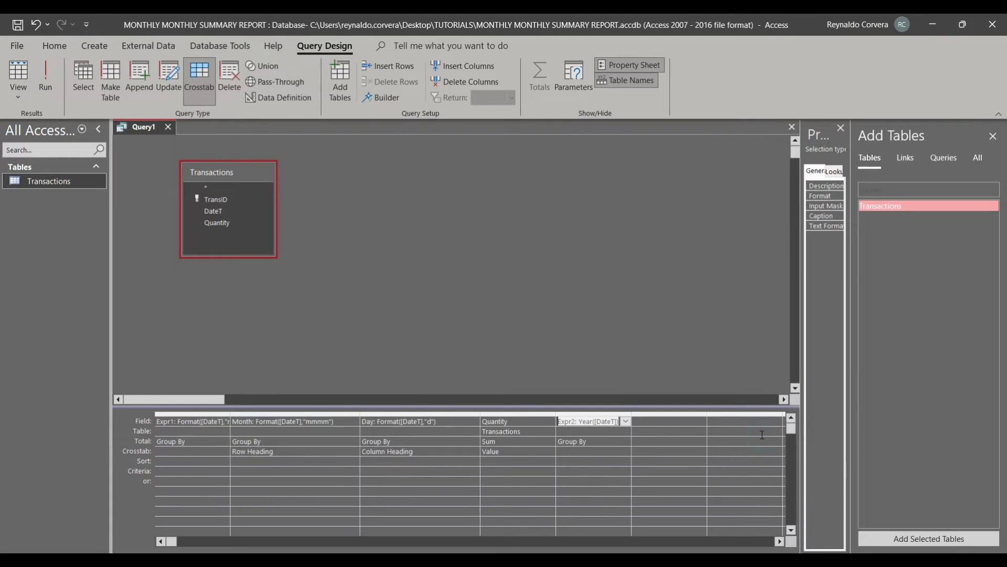
- Set the Total of the Year([DateT]) column to Where
left_click(575, 421)
key("Down")
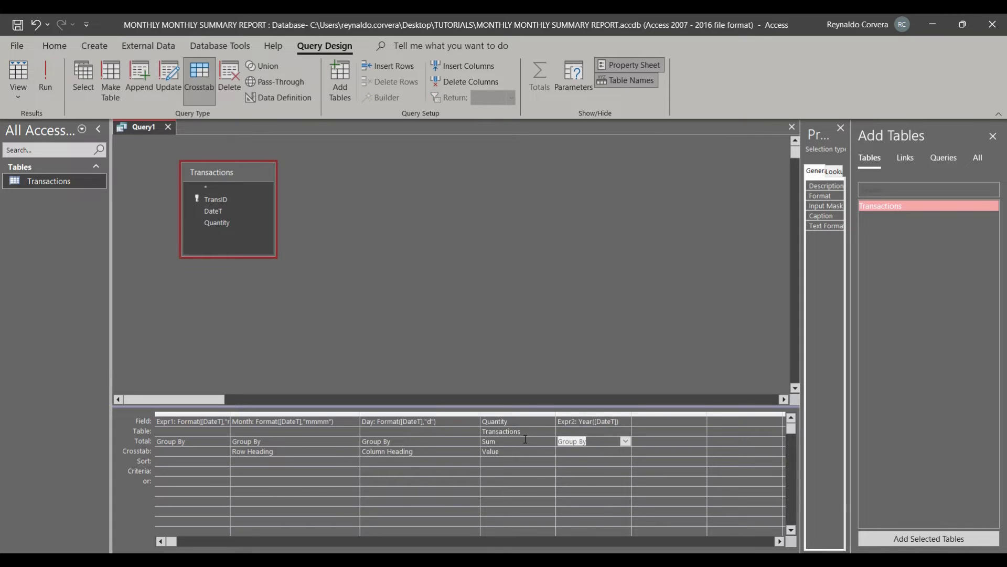
type("where")
- Enter Year(Date()) as the criteria of the Year([DateT]) column to restrict the query to the current year
left_click(567, 471)
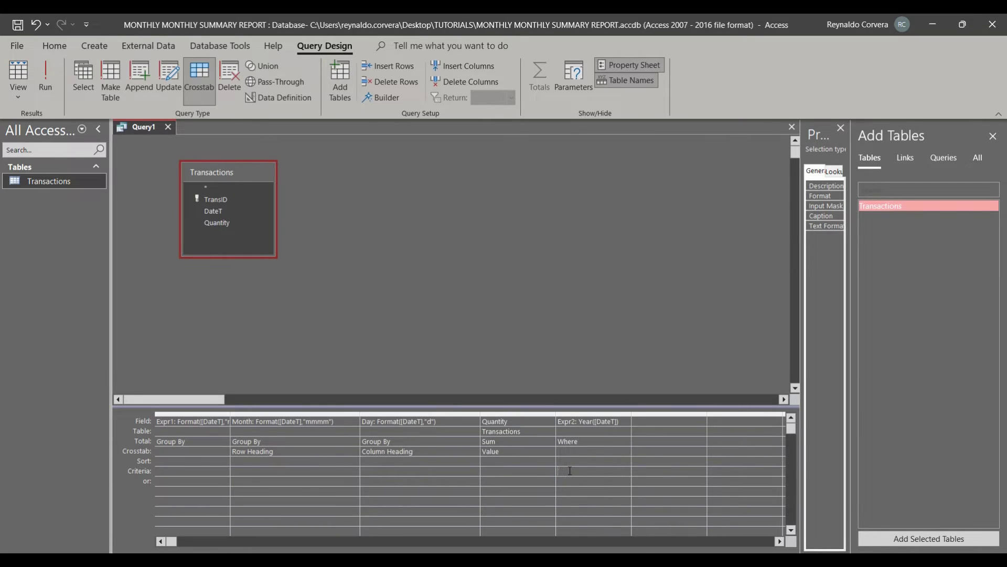
type("Year")
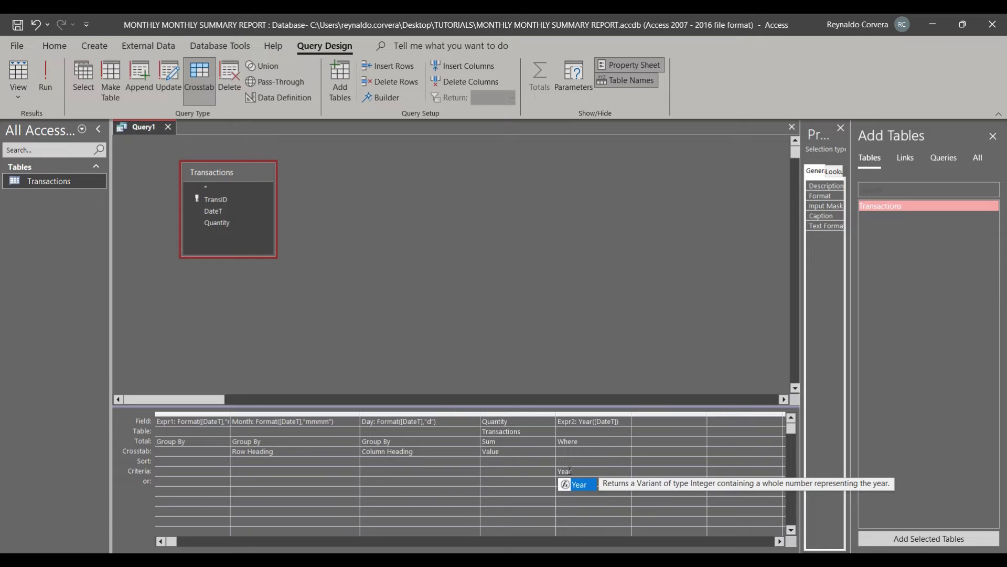
type("(")
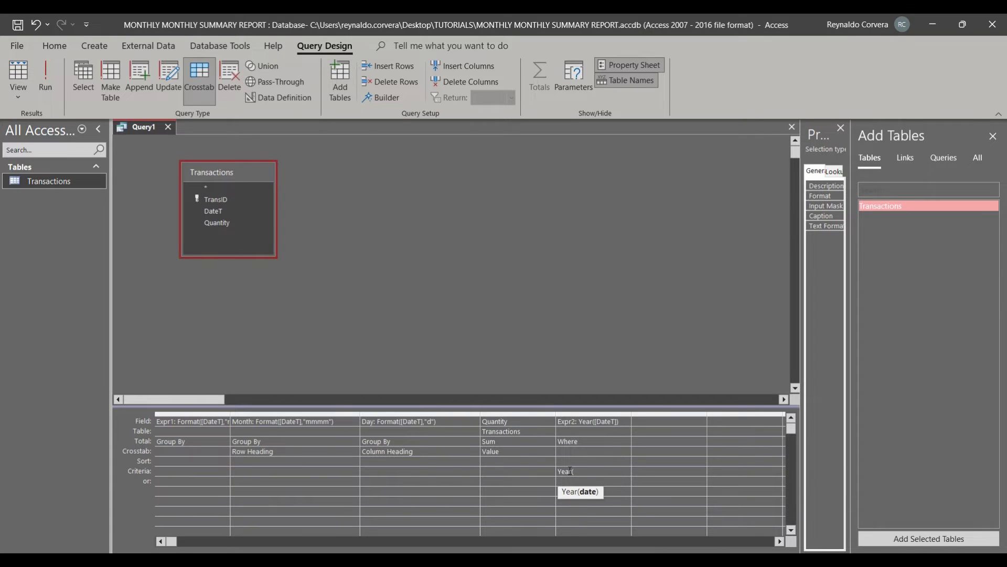
type("Date")
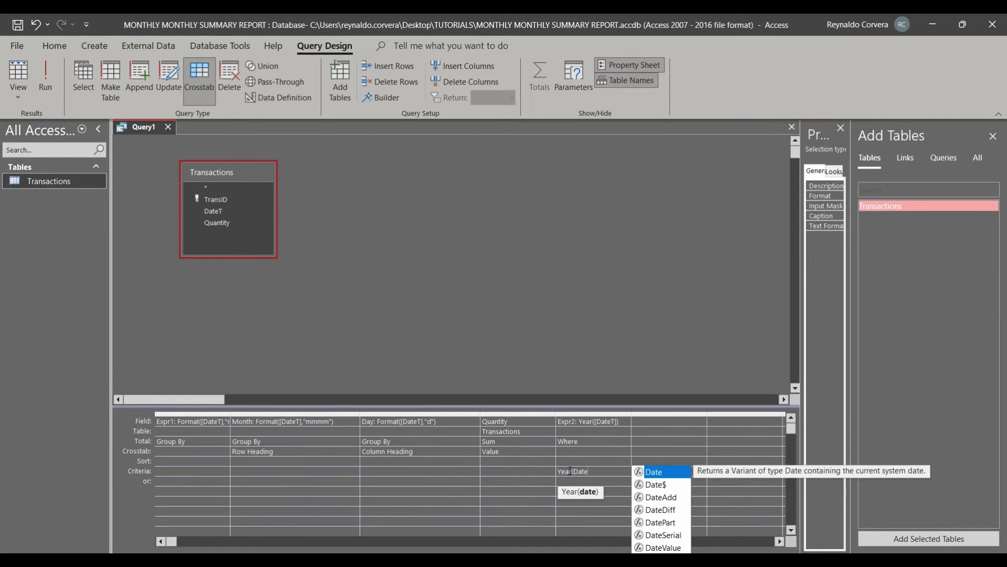
type("()")
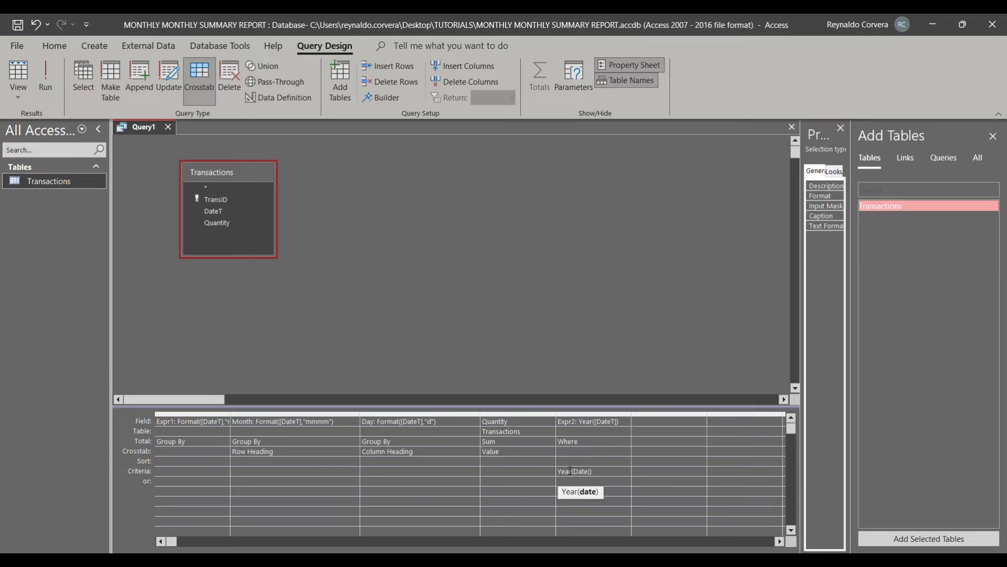
type(")")
left_click_drag(620, 469, 546, 470)
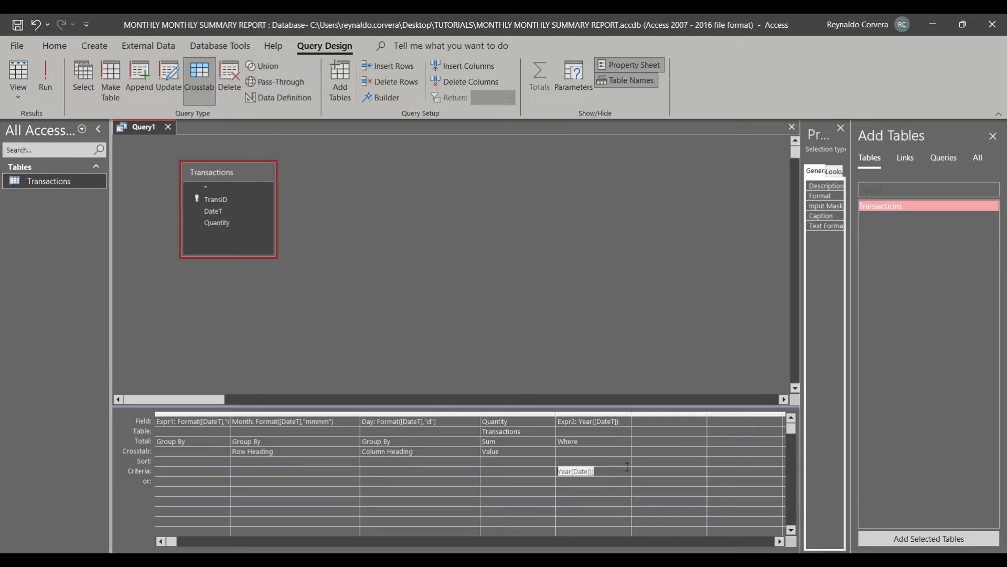
left_click_drag(607, 471, 552, 469)
- Rename the alias of the Year([DateT]) field from the default expression name to Year
right_click(573, 423)
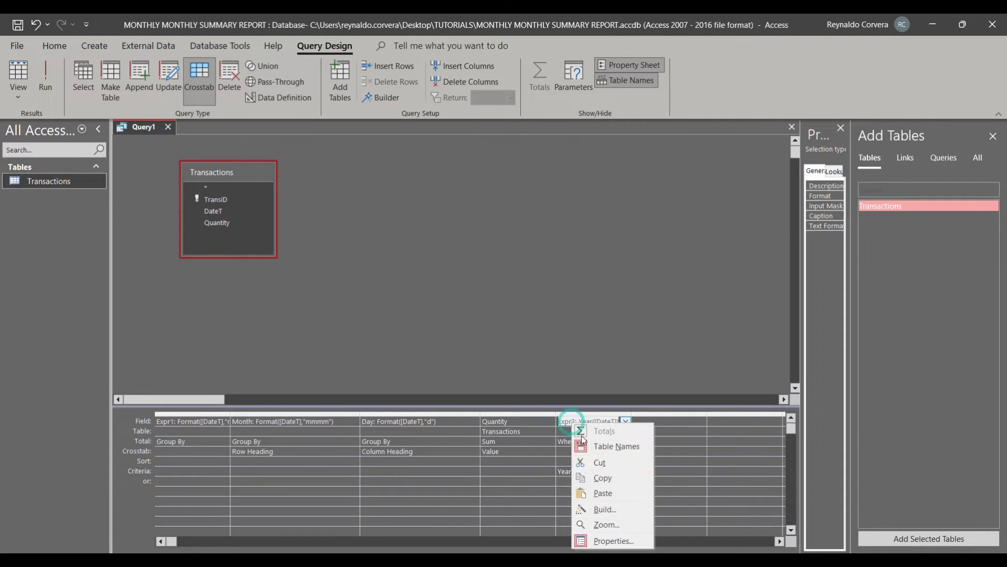
left_click(596, 524)
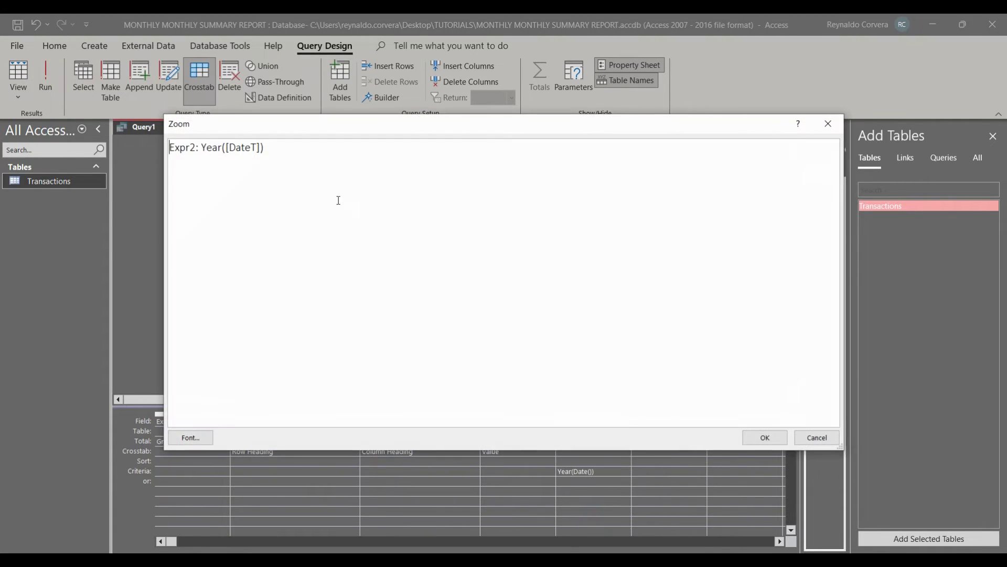
double_click(194, 149)
key("BackSpace")
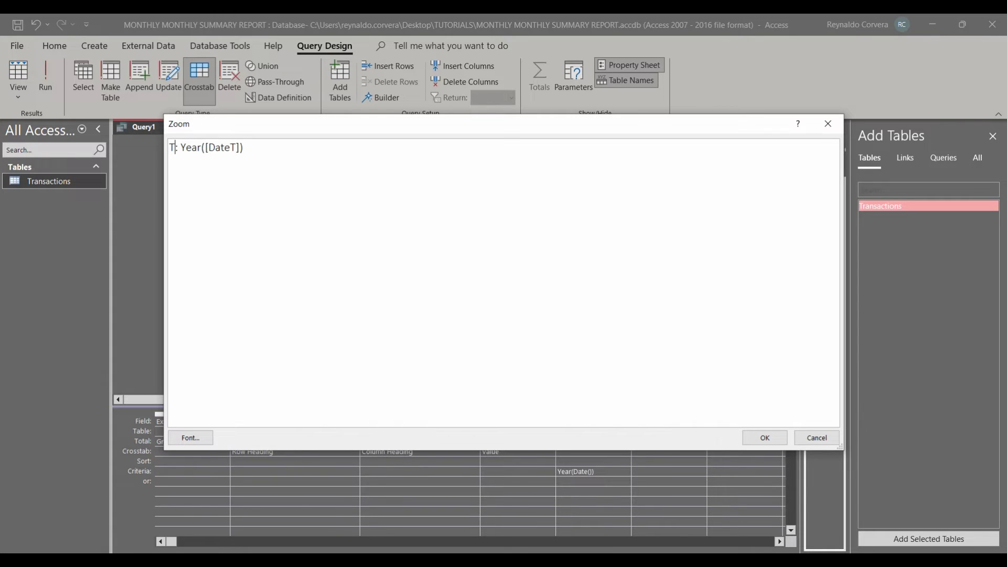
type("Year")
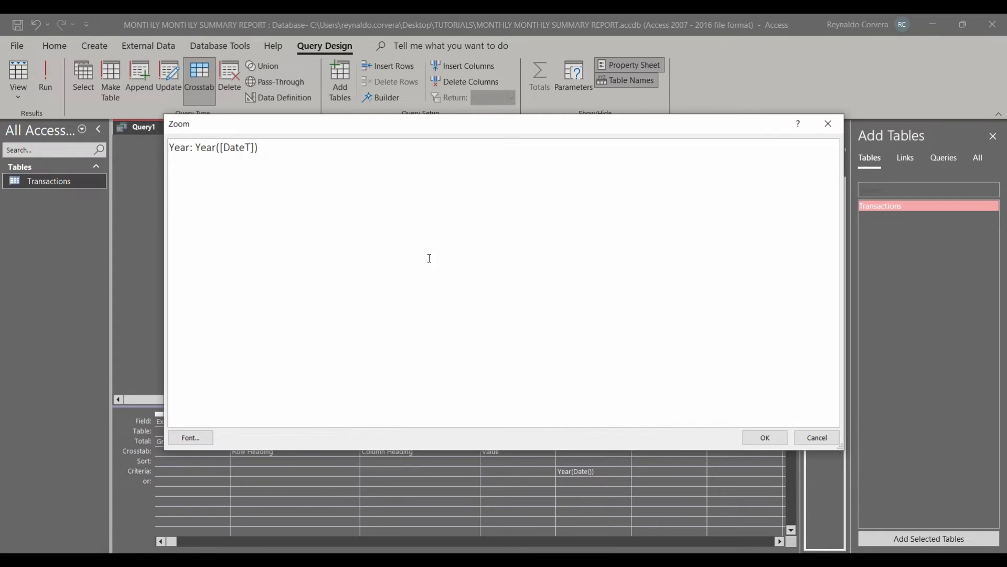
left_click(756, 437)
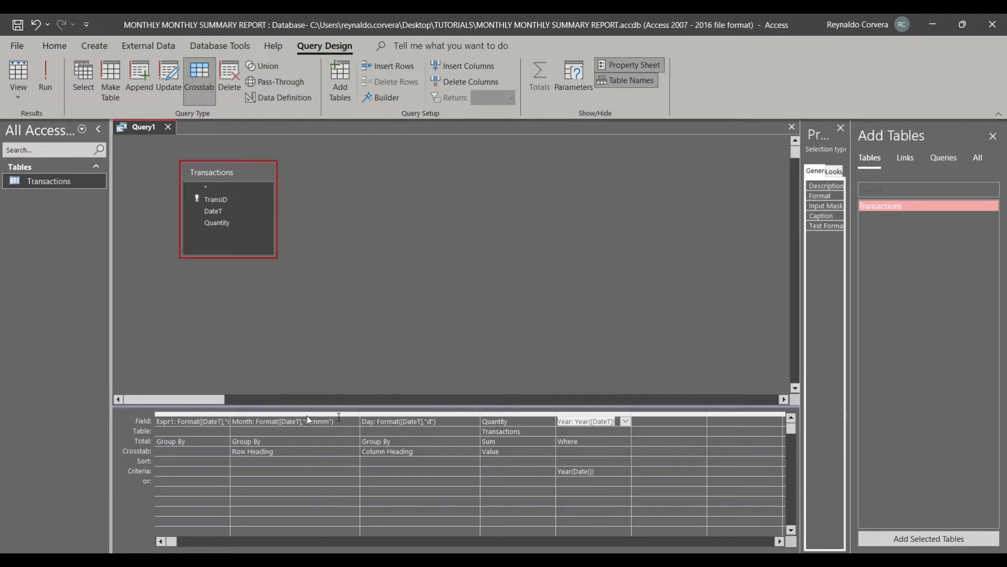
- Save the crosstab query under the name MonthlySummaryQry
right_click(169, 420)
left_click(184, 391)
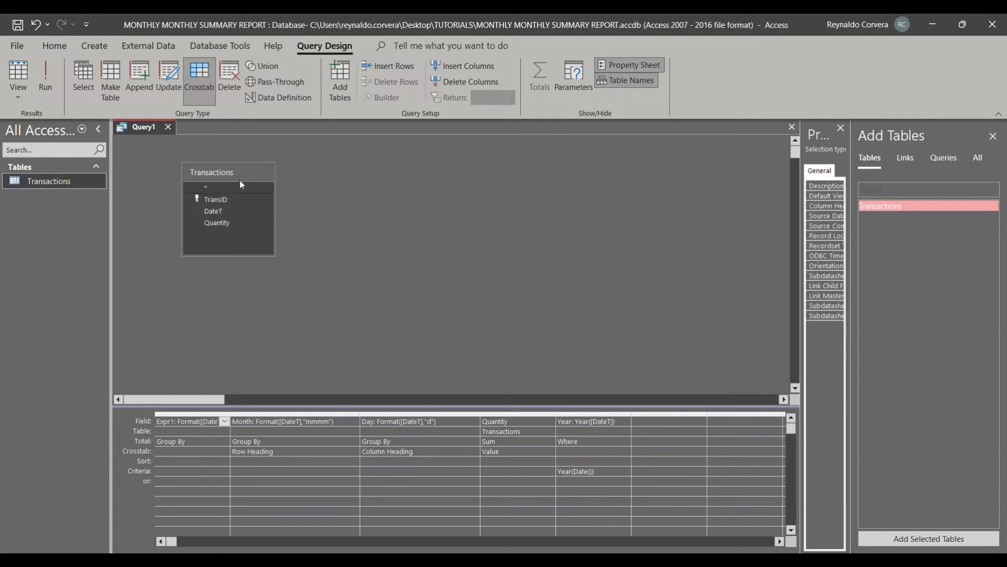
key("ctrl+s")
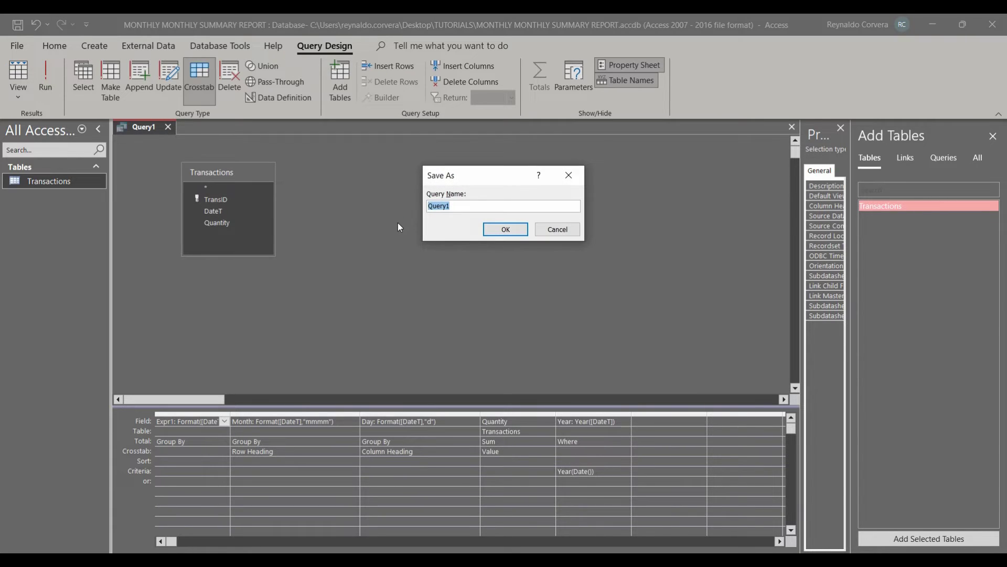
type("MonthlySummaryQry")
double_click(515, 206)
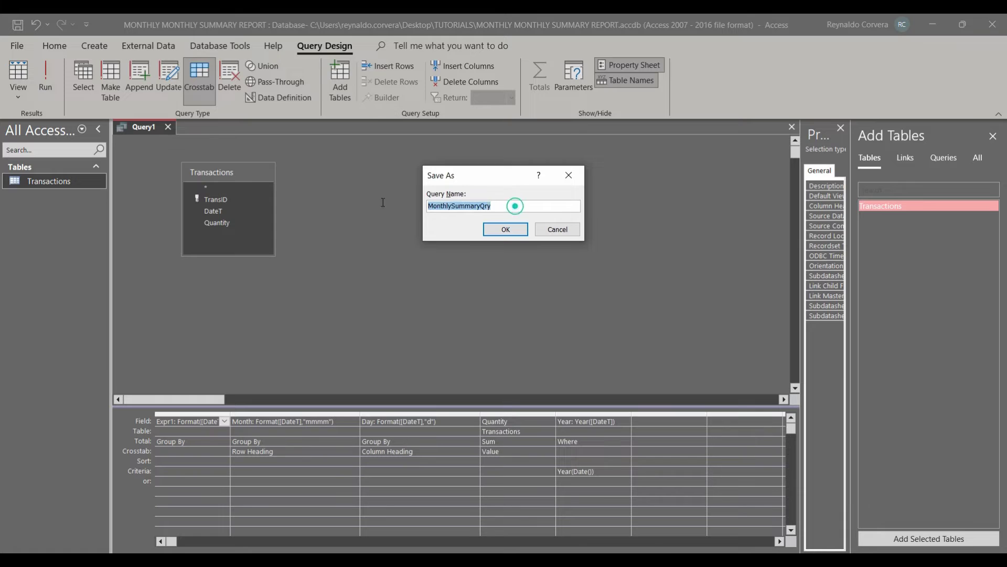
left_click(499, 231)
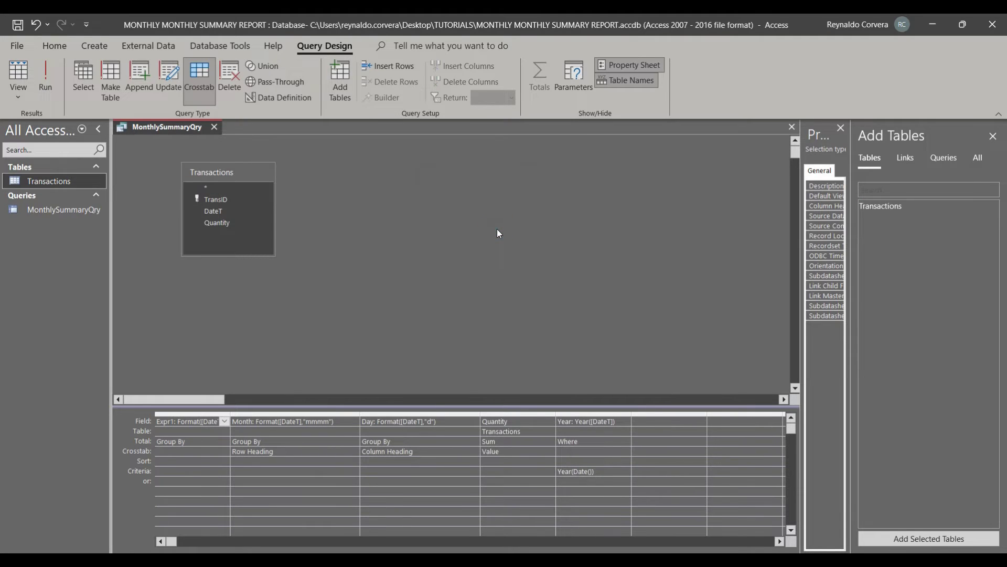
- Run MonthlySummaryQry, check its month rows and day columns against the Transactions table, and close both
double_click(72, 210)
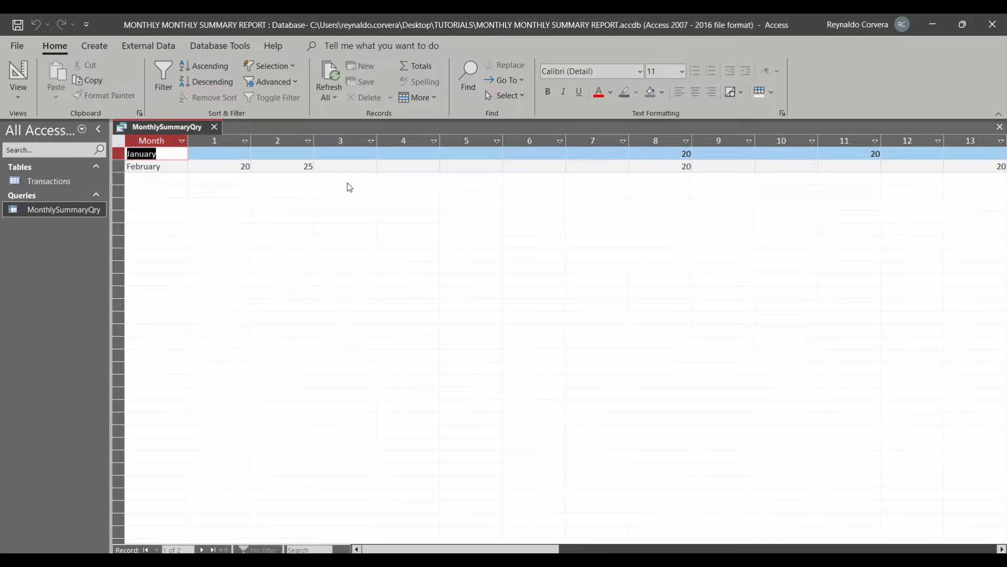
left_click(519, 549)
left_click_drag(519, 548, 463, 548)
left_click_drag(118, 153, 119, 166)
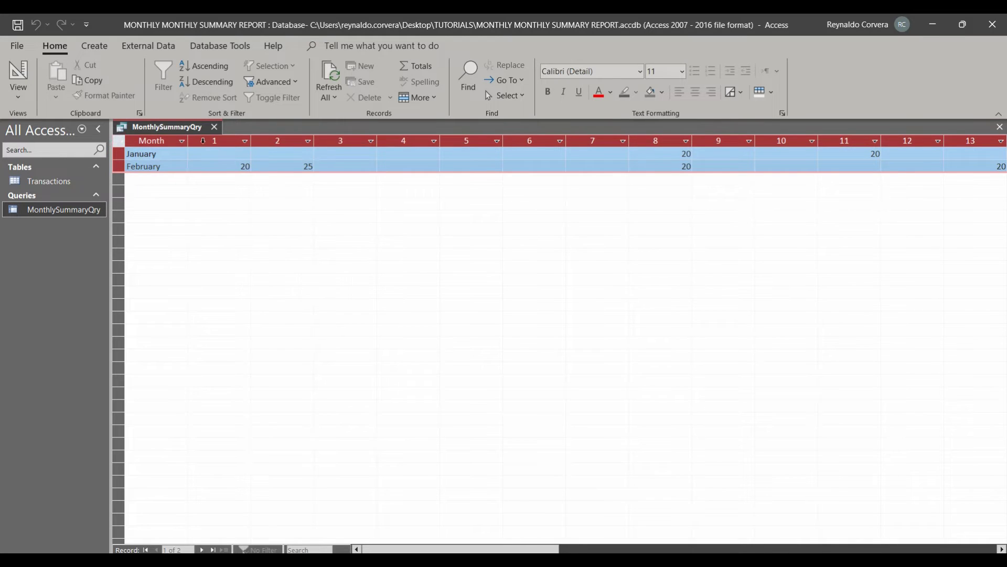
left_click_drag(204, 139, 578, 138)
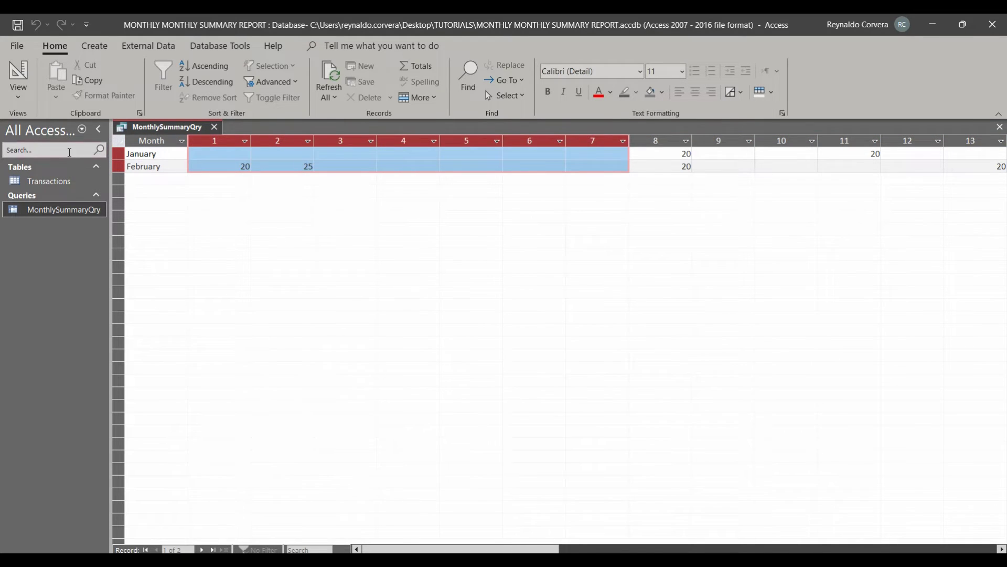
double_click(47, 180)
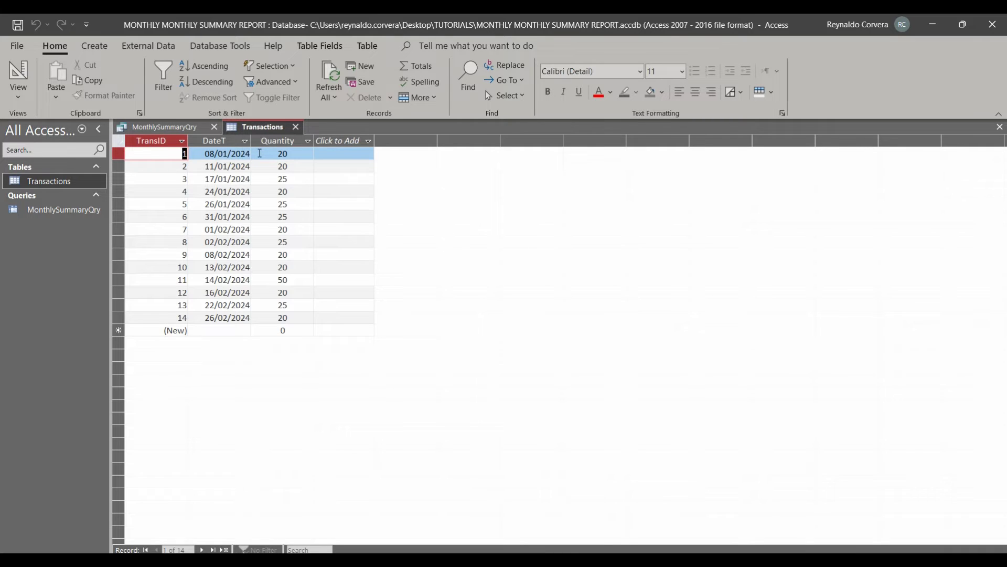
left_click(295, 126)
left_click(214, 127)
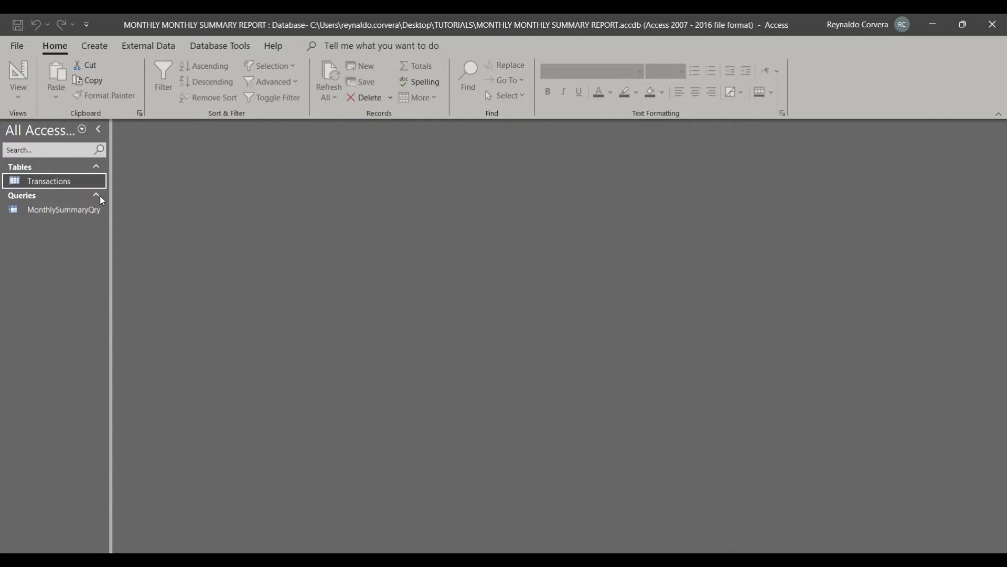
double_click(79, 209)
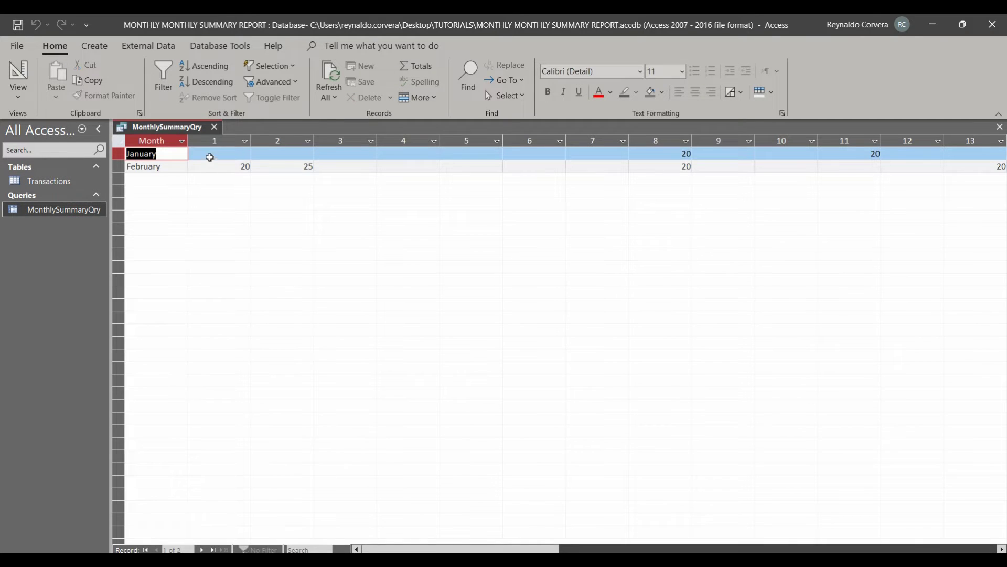
left_click(214, 126)
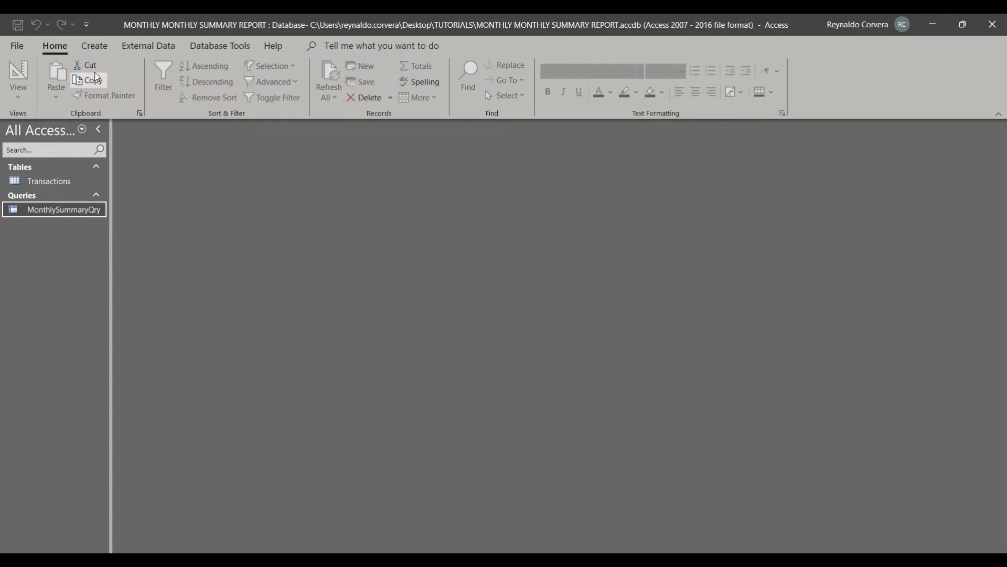
- Create an automatic report based on MonthlySummaryQry and switch it to Design View
left_click(100, 49)
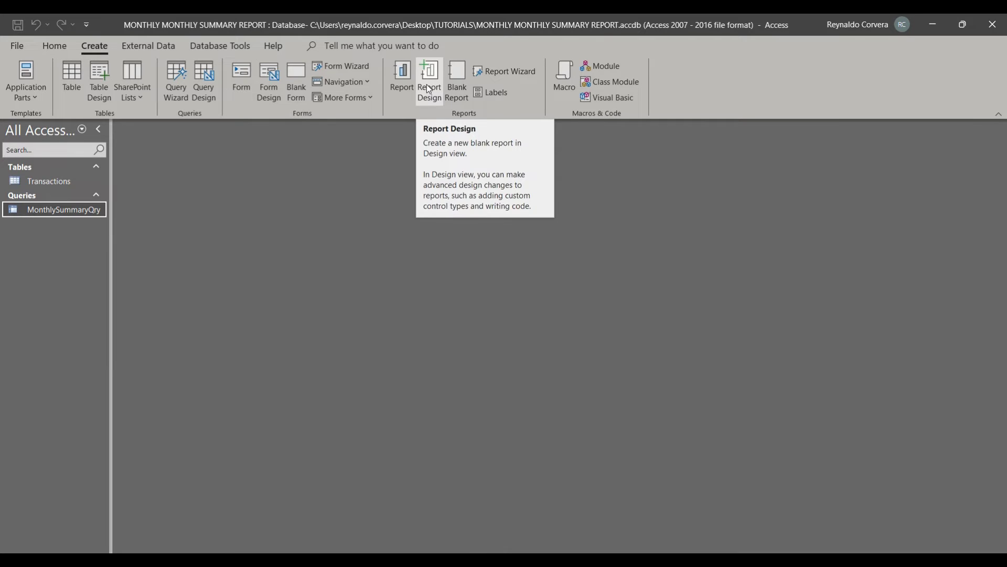
left_click(47, 210)
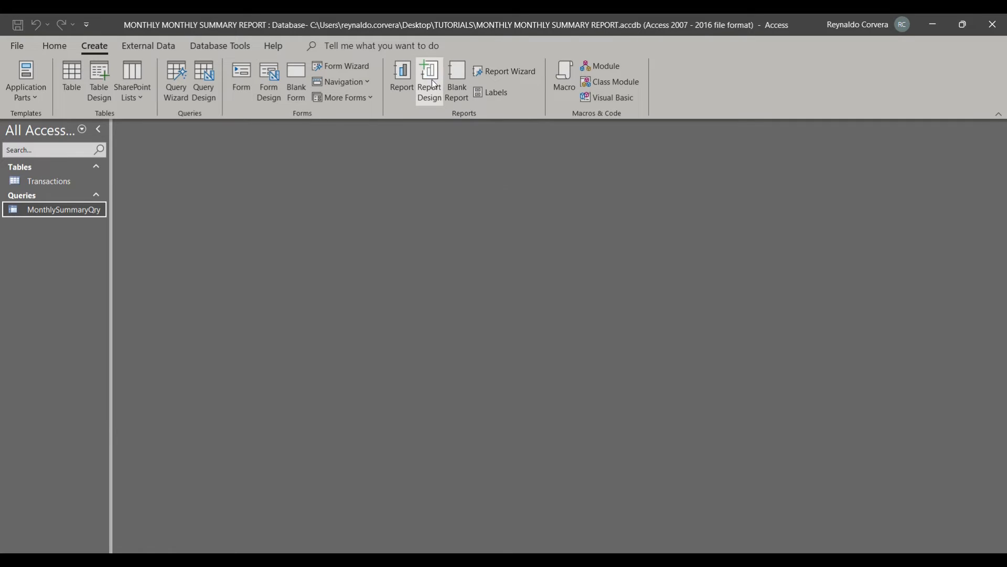
left_click(403, 79)
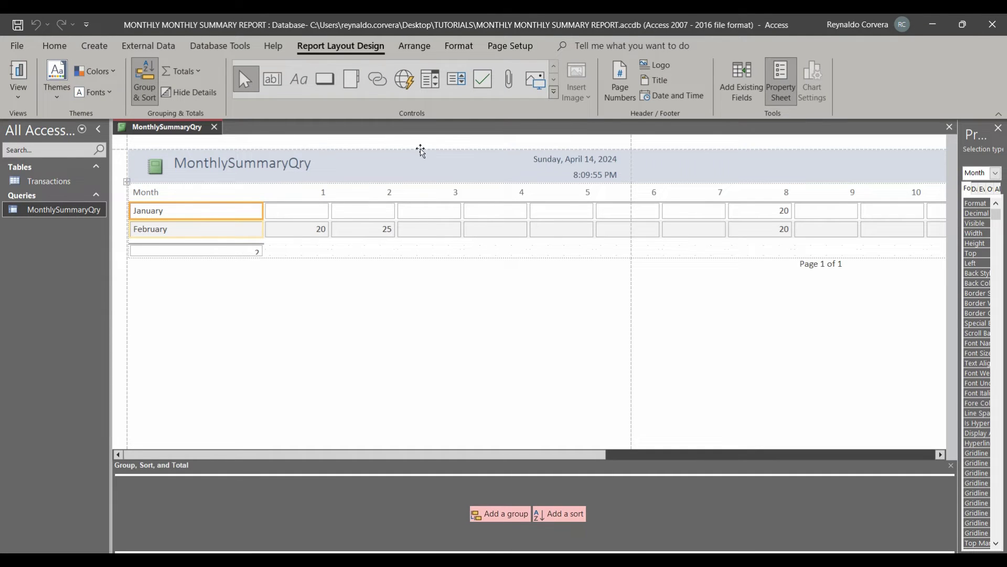
right_click(419, 141)
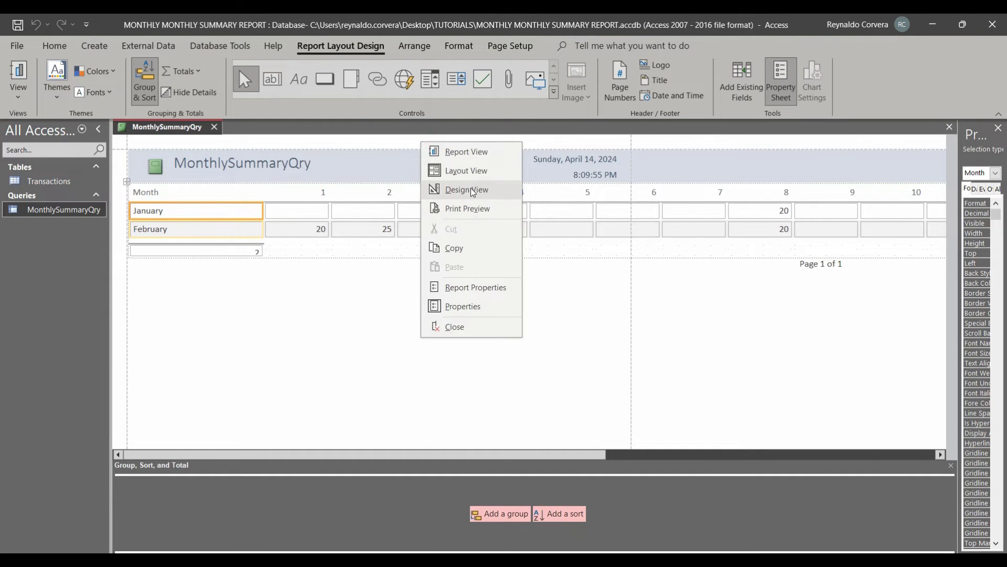
left_click(472, 190)
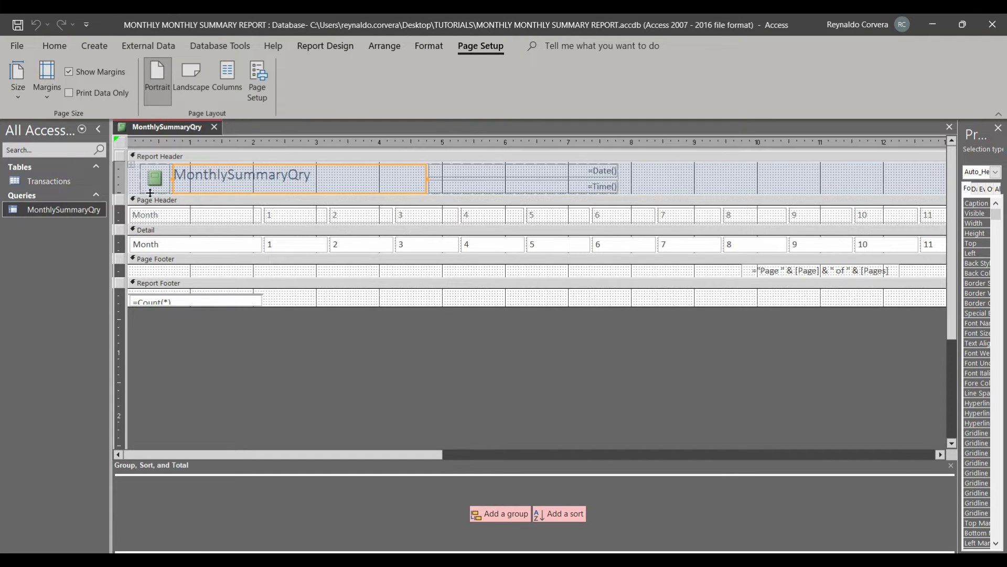
- Make the Report Header section slightly taller and set the report's page orientation to Landscape
left_click_drag(150, 193, 150, 211)
left_click(149, 232)
left_click(134, 224)
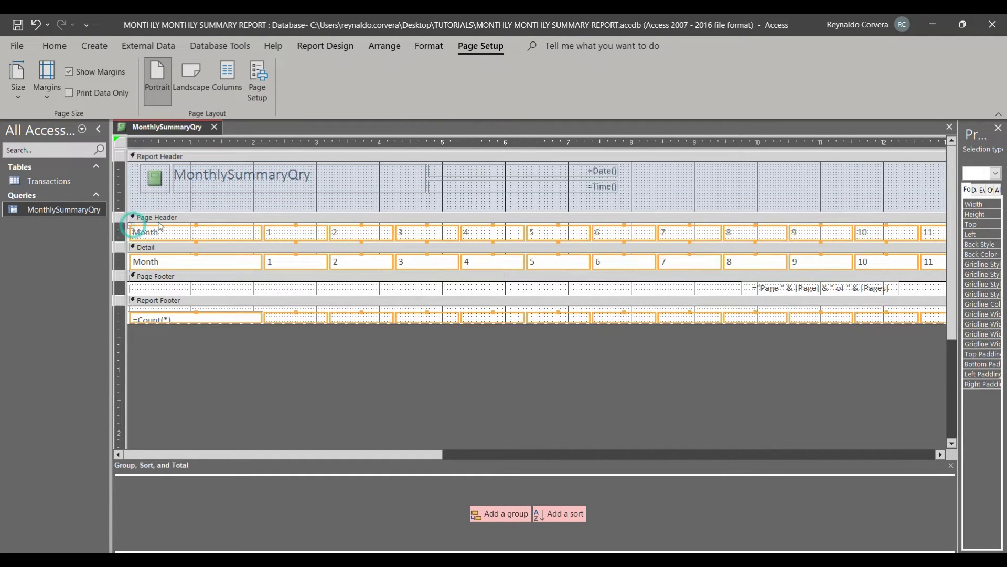
left_click(183, 90)
- Delete the logo, the title and the date and time controls from the Report Header
left_click(129, 186)
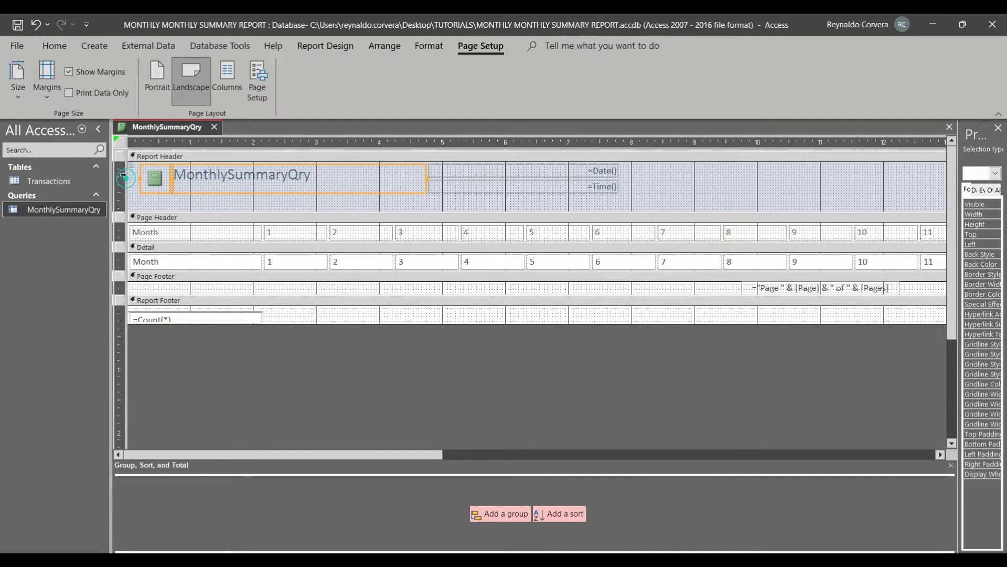
key("Delete")
left_click(157, 180)
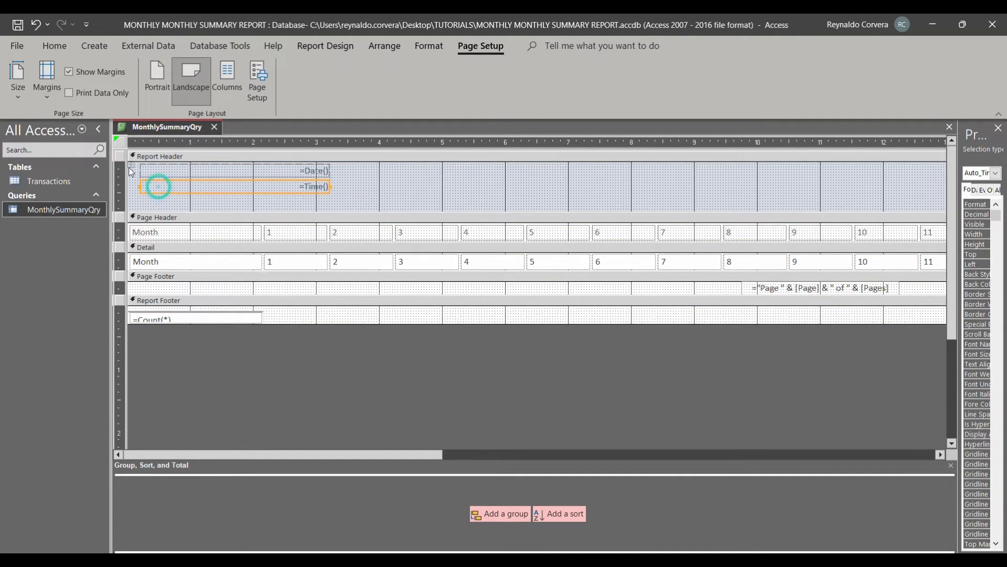
left_click(131, 169, "shift")
key("Delete")
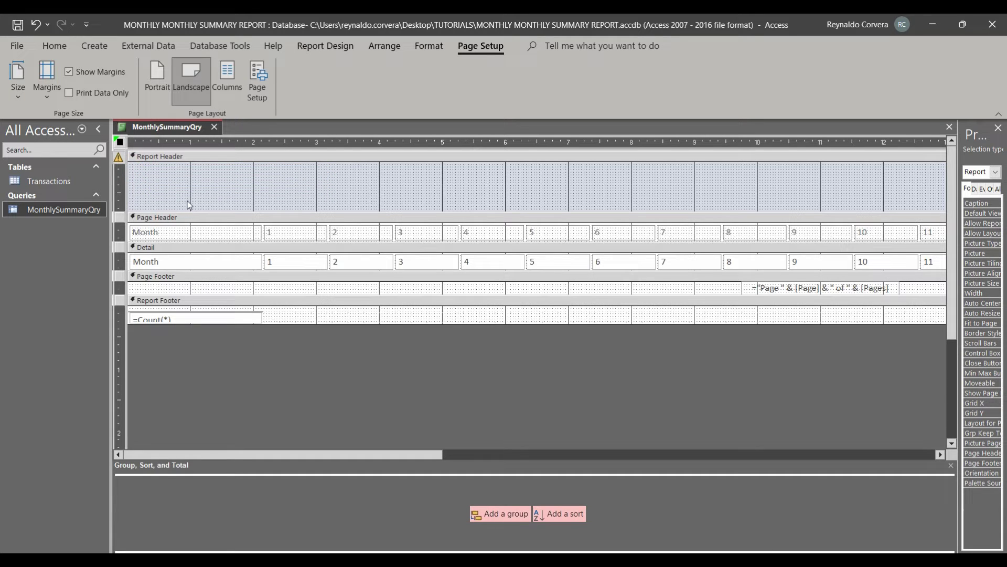
- Size all the controls in the report's tabular layout to fit their contents
left_click(130, 227)
left_click(128, 225)
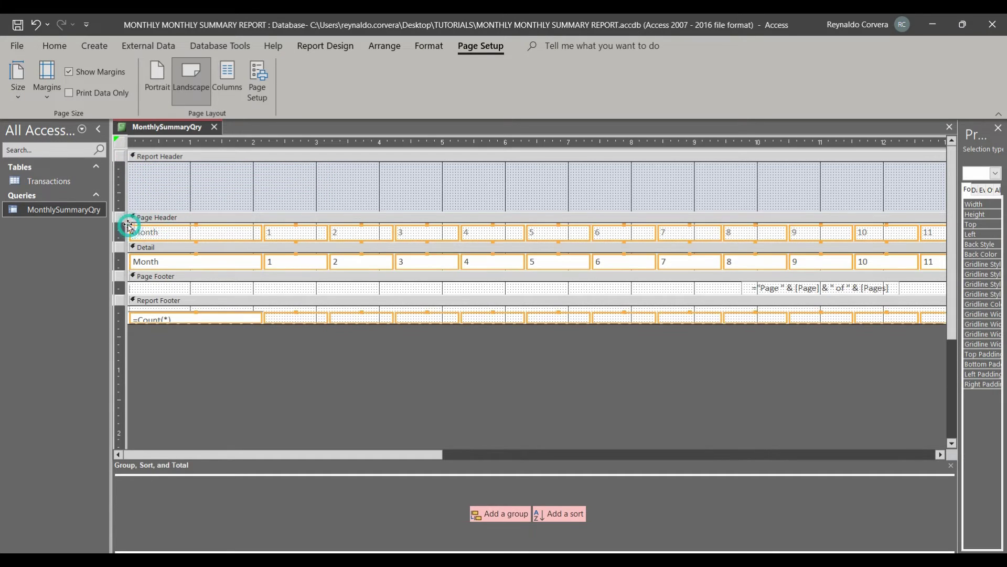
right_click(136, 231)
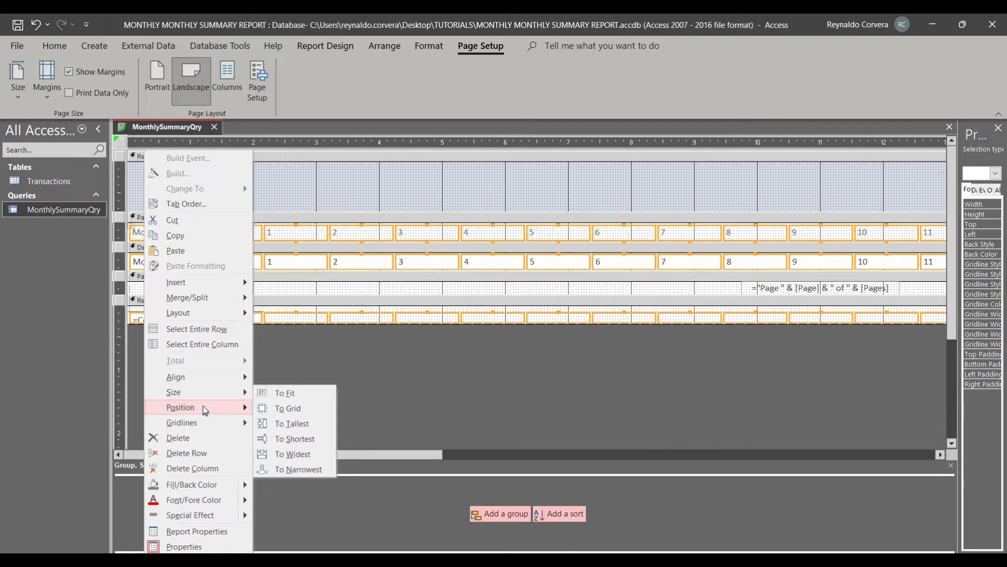
mouse_move(216, 379)
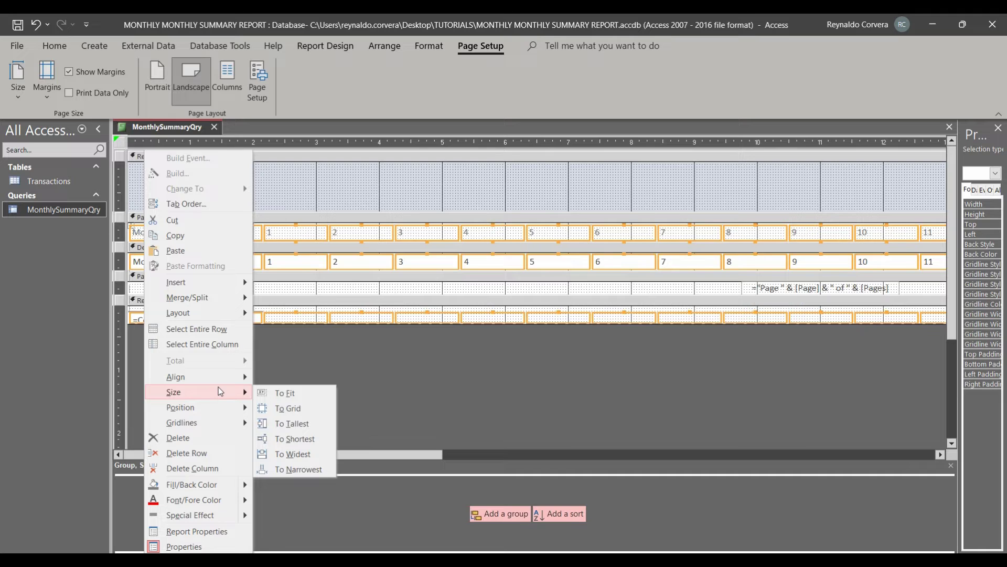
left_click(275, 392)
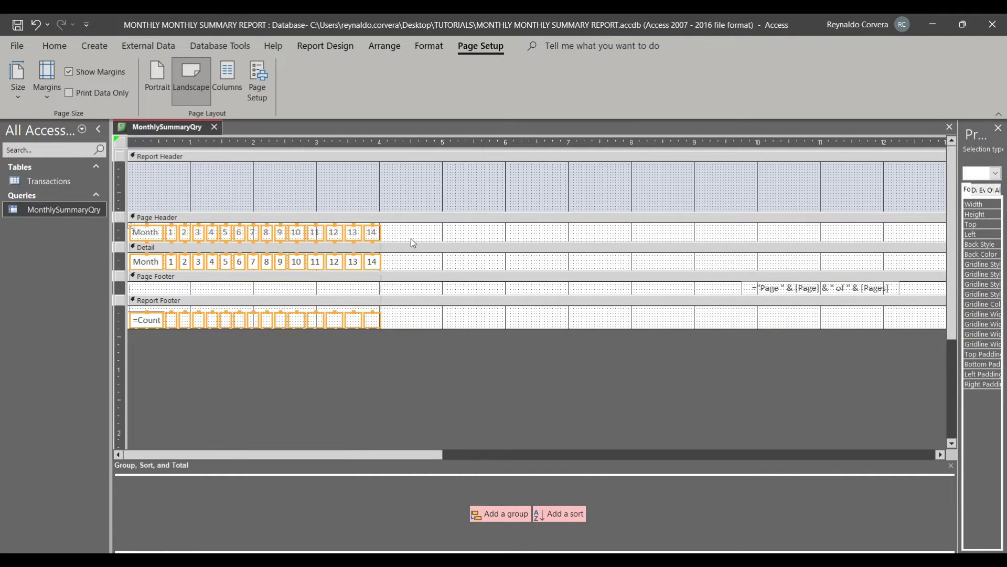
left_click(428, 200)
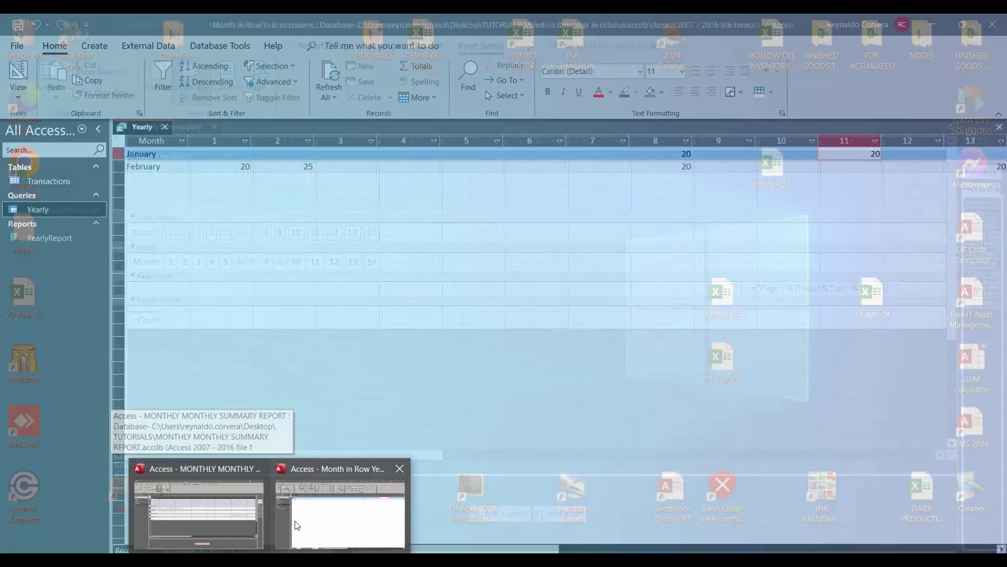
- Switch to the Month in Row Year in column database, open YearlyReport in Design View and check the width of its day 10 label
left_click(296, 525)
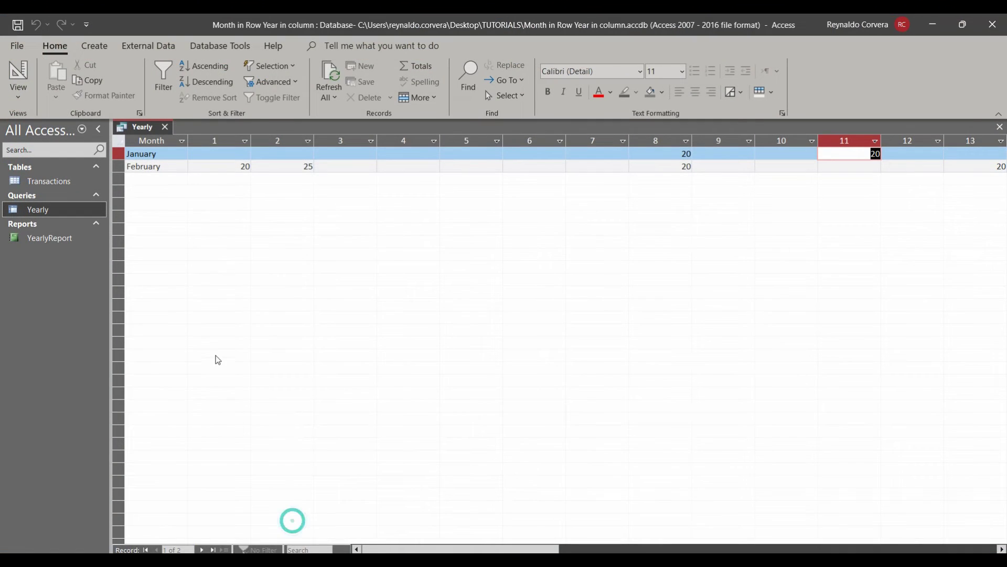
left_click(58, 238)
right_click(67, 241)
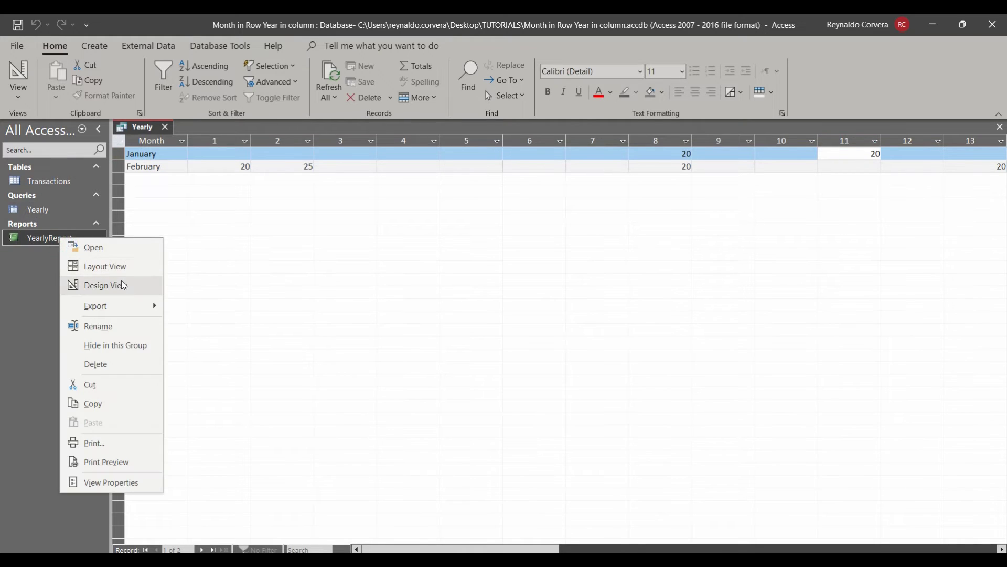
left_click(126, 283)
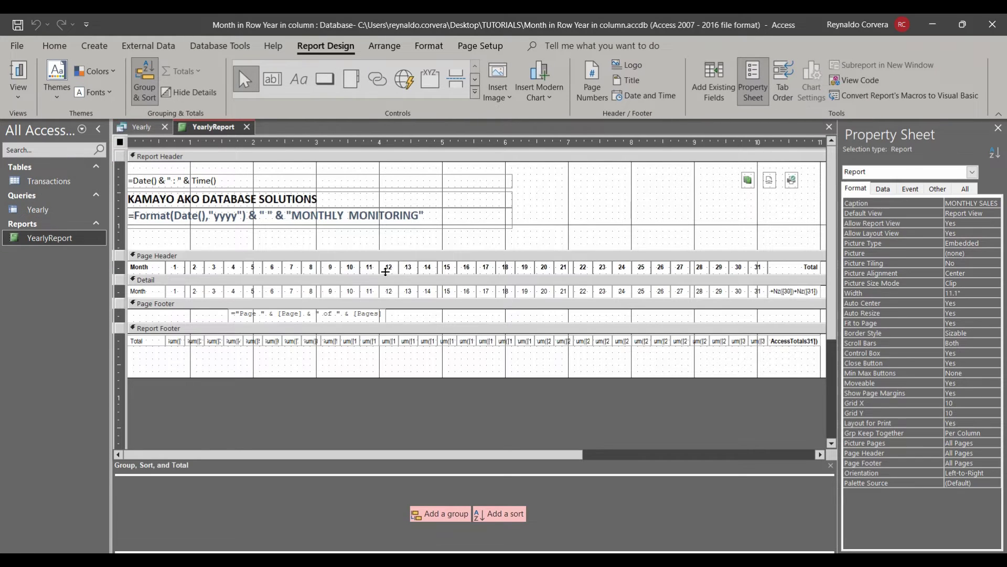
left_click(349, 268)
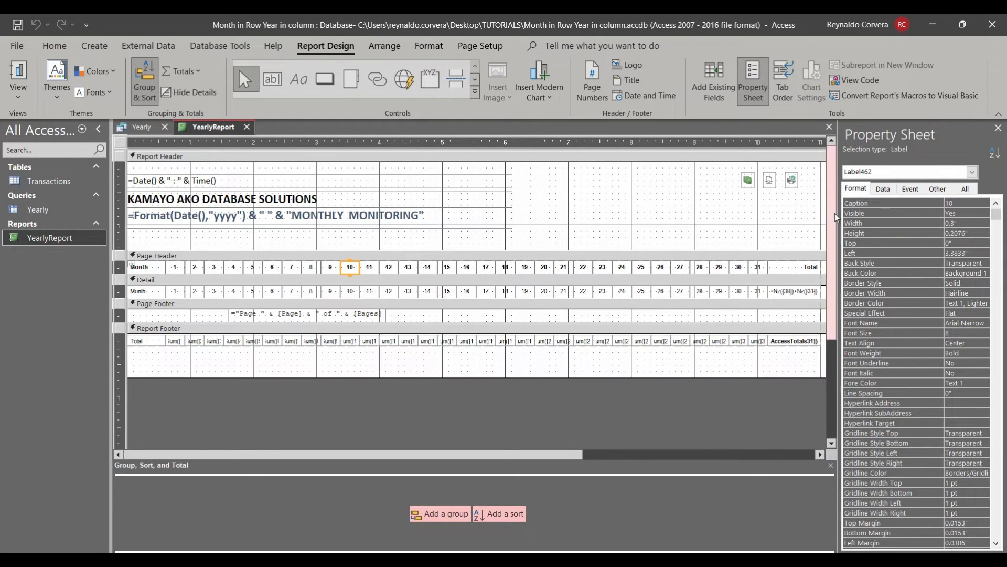
left_click_drag(841, 216, 776, 223)
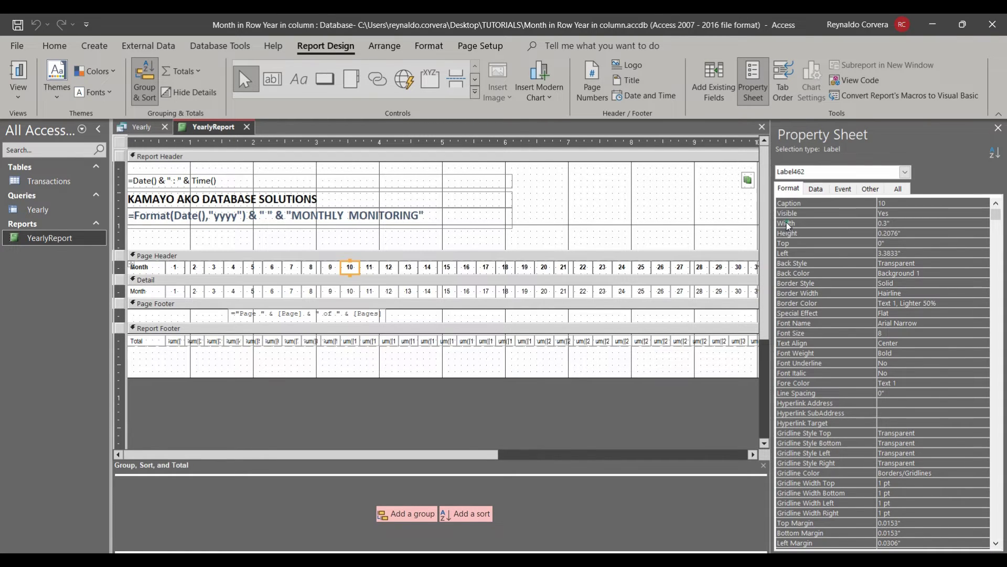
left_click(789, 226)
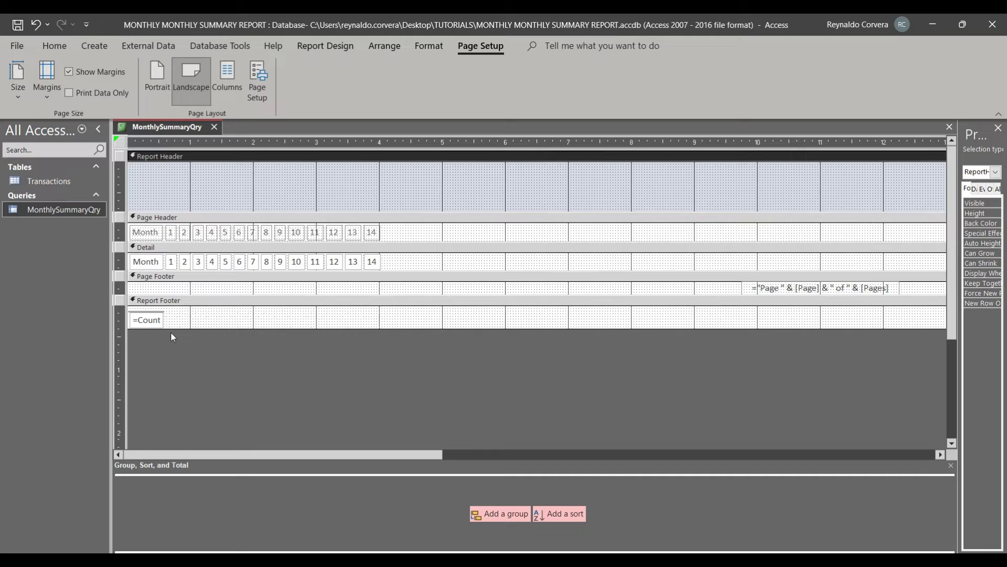
- In the MonthlySummaryQry report, set the width of the day columns 1 to 14 to 0.3 inches
left_click_drag(175, 200, 371, 261)
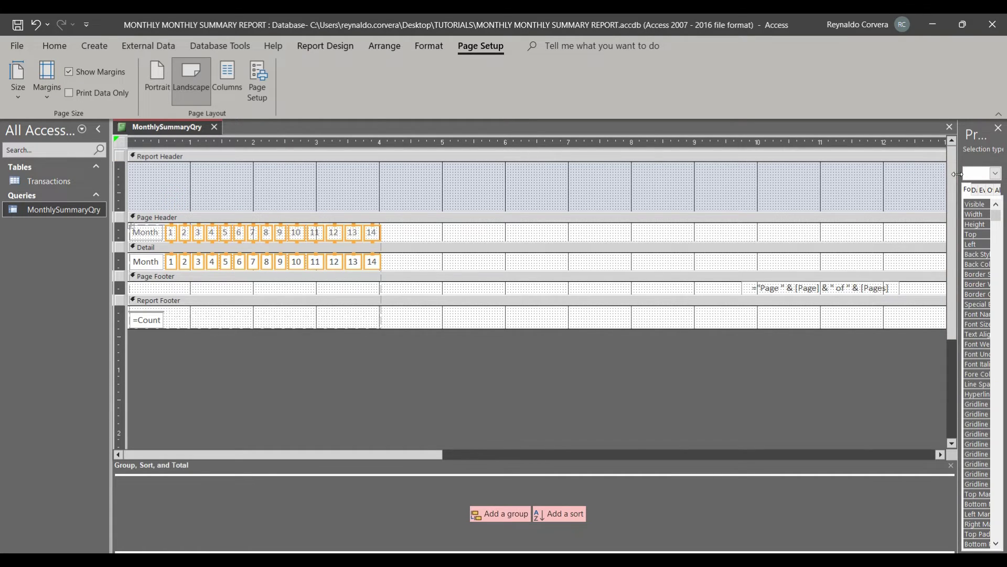
left_click_drag(958, 175, 657, 207)
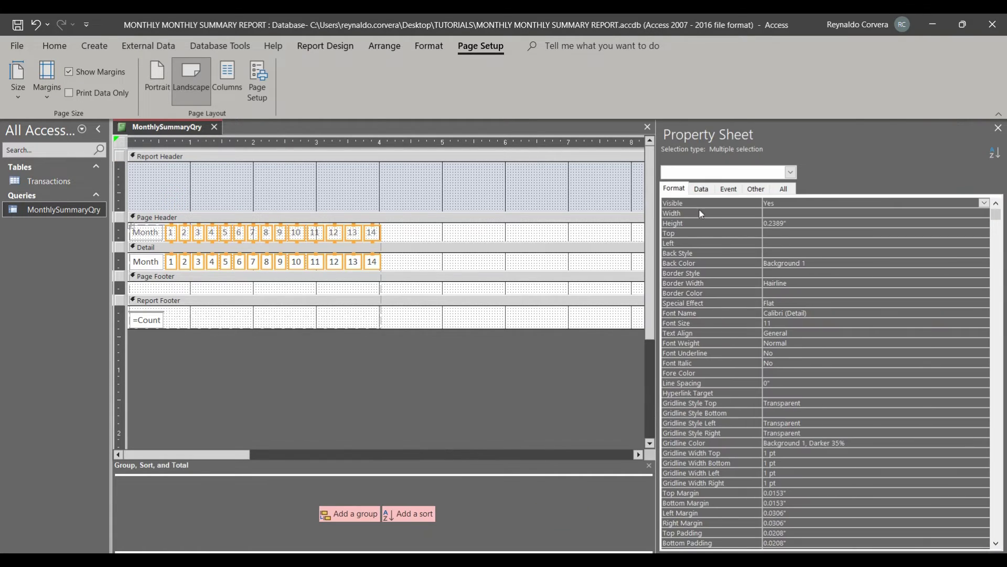
left_click(797, 210)
type("0.3")
key("Return")
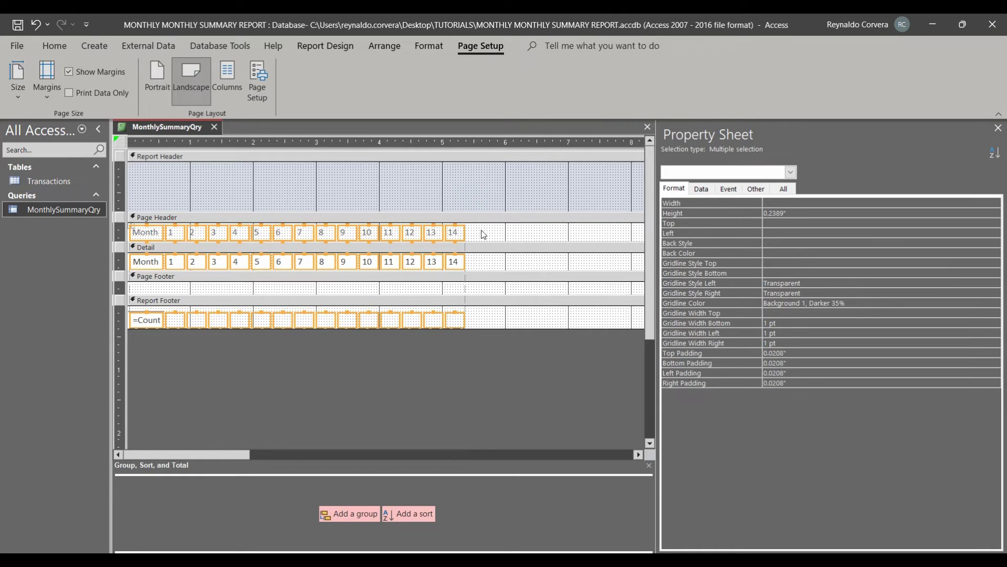
left_click(481, 188)
- Add the query fields 15 to 31 to the report layout directly after the day 14 column
left_click(325, 45)
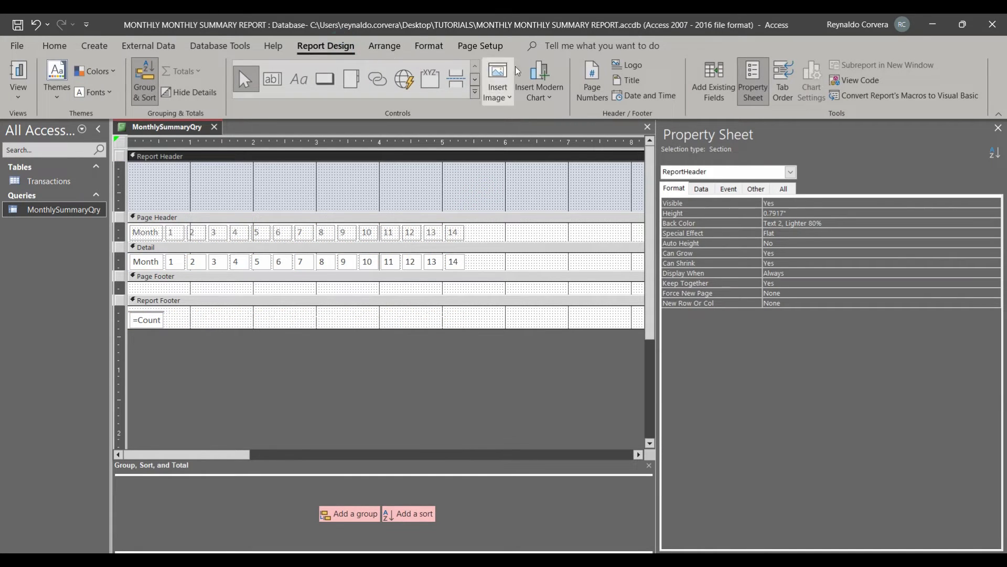
left_click(713, 76)
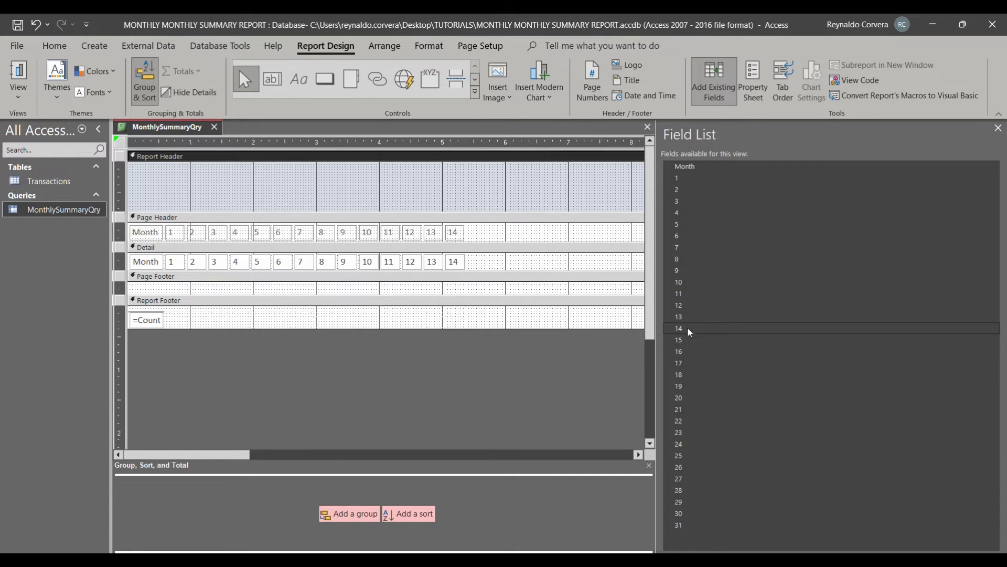
left_click(682, 343)
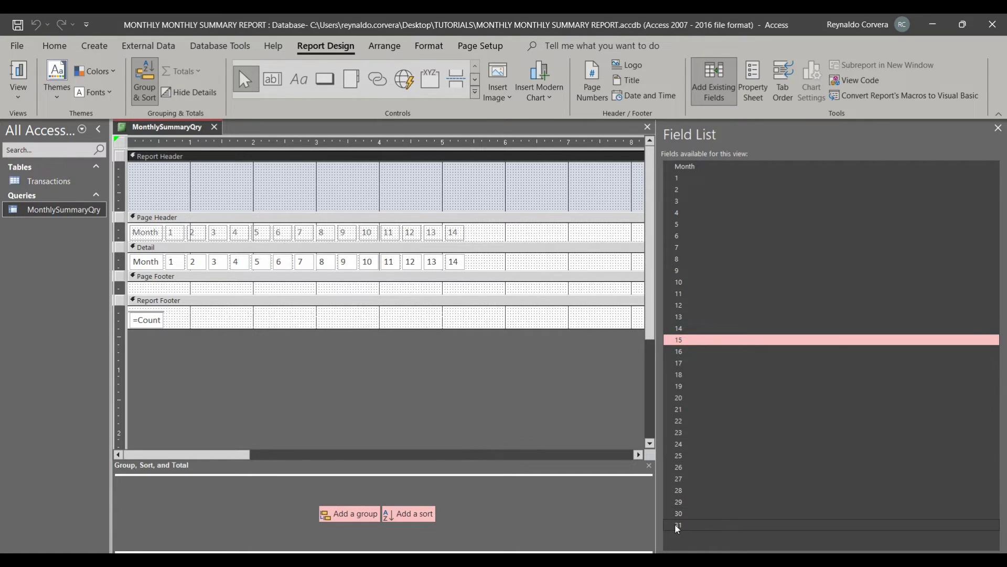
left_click(679, 524, "shift")
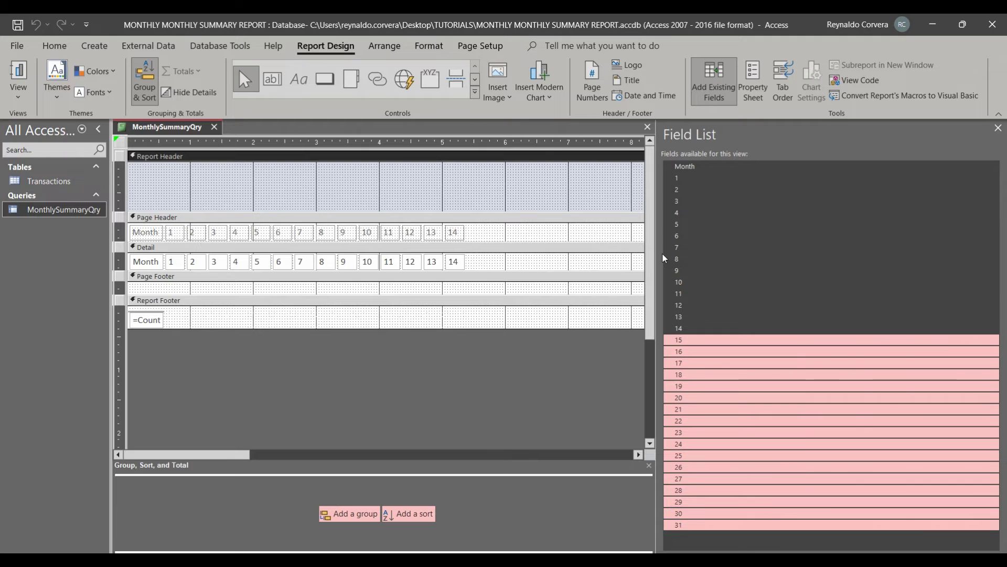
left_click_drag(657, 251, 834, 251)
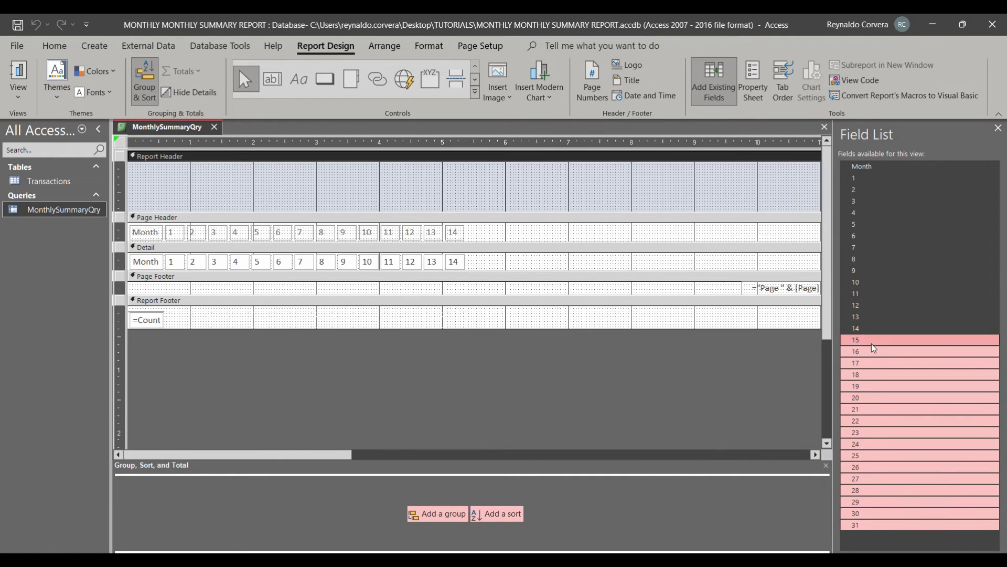
left_click_drag(504, 244, 465, 236)
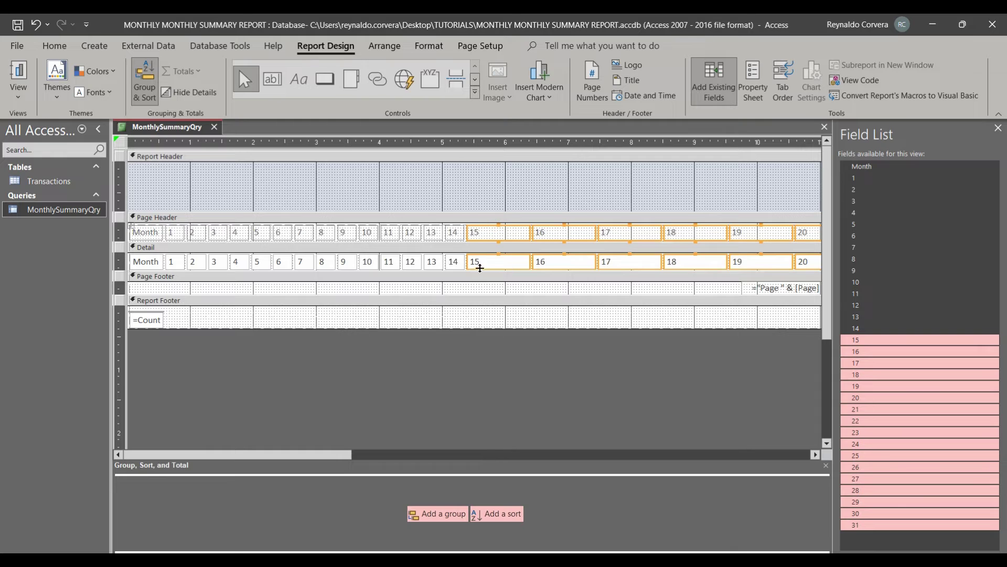
- Size the added day columns 15 to 31 to the narrowest width, using the day 14 column as reference
right_click(451, 234)
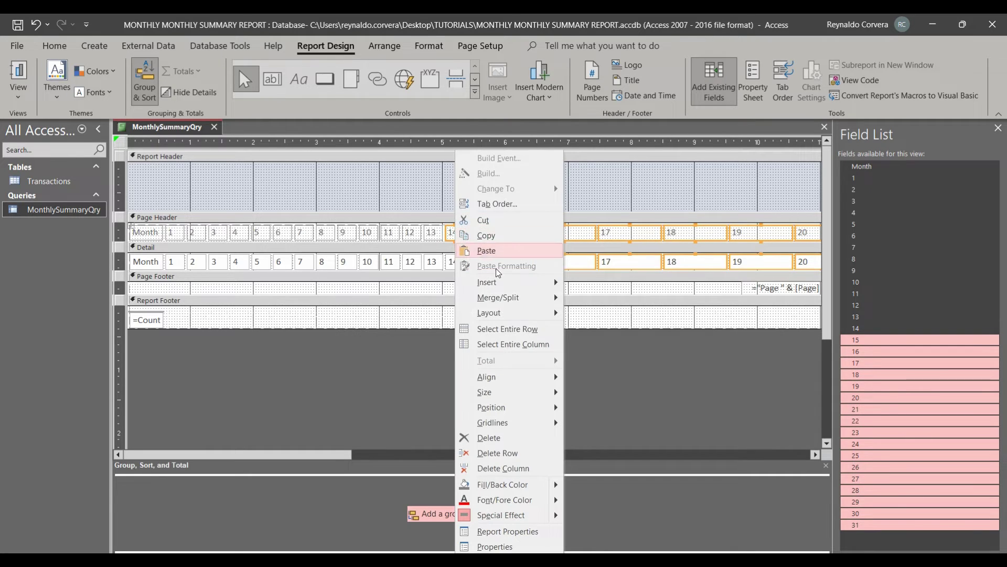
mouse_move(503, 395)
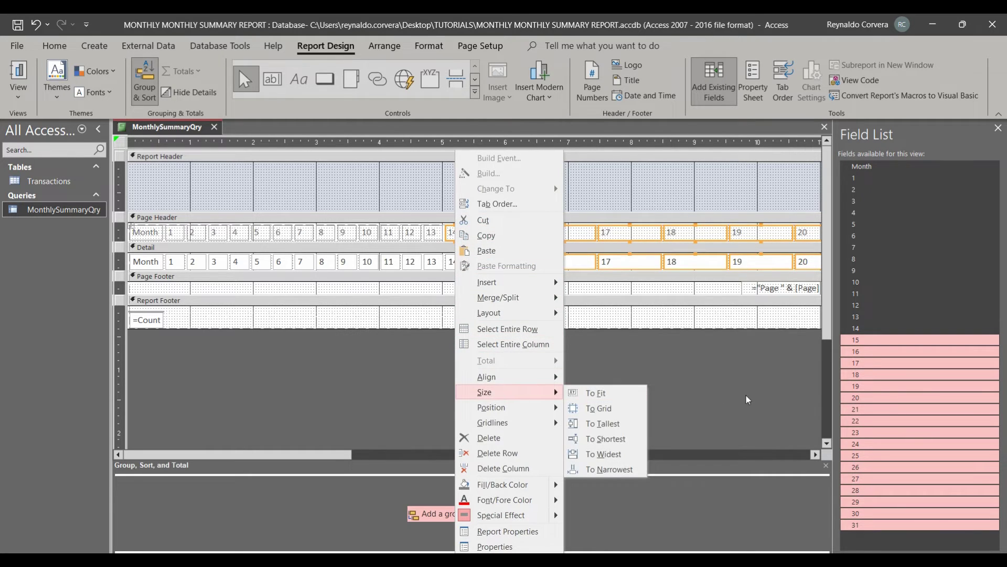
left_click(605, 469)
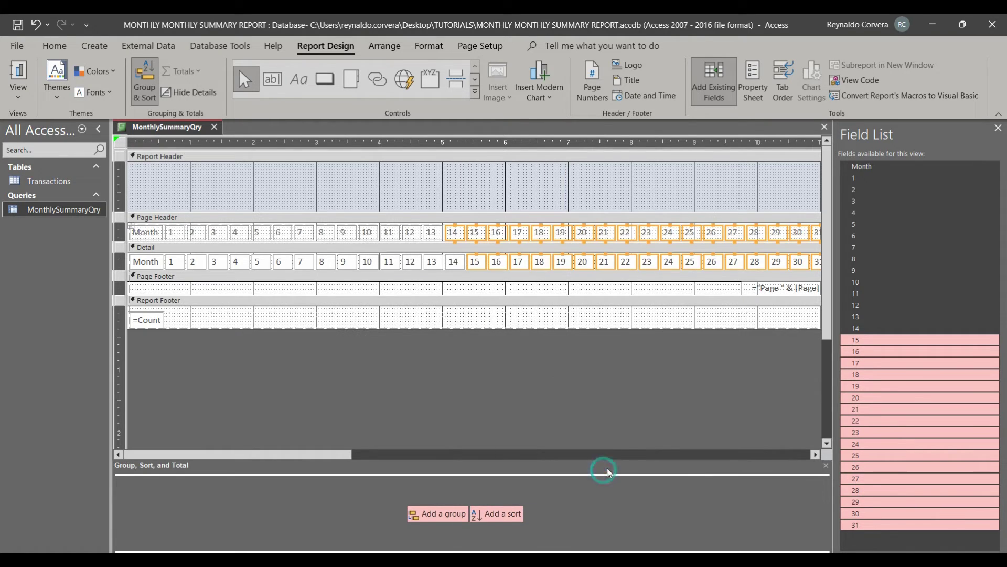
left_click_drag(833, 358, 996, 347)
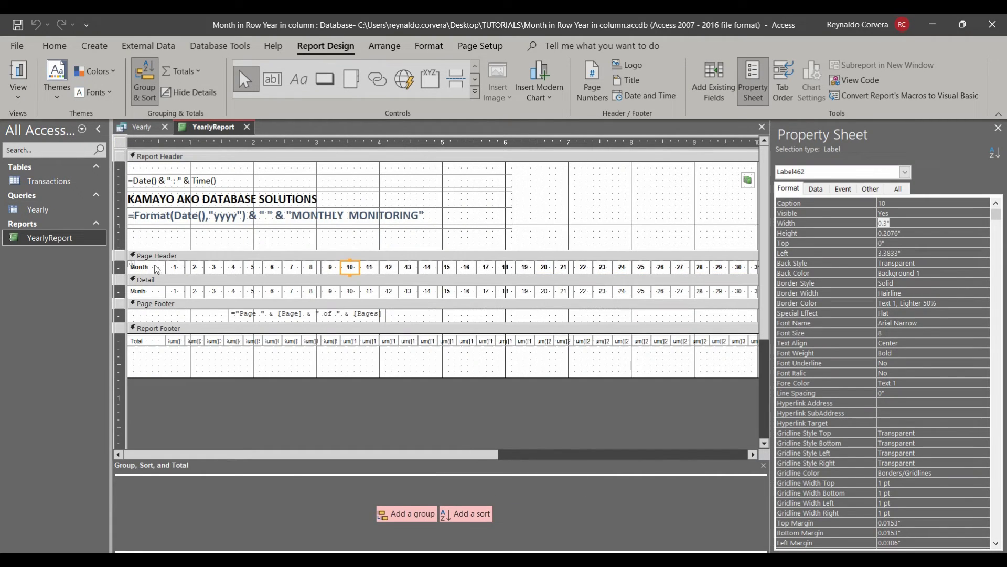
- Check the Month label in YearlyReport, and set the Month column's width in the monthly report to 0.6 inches
left_click(156, 268)
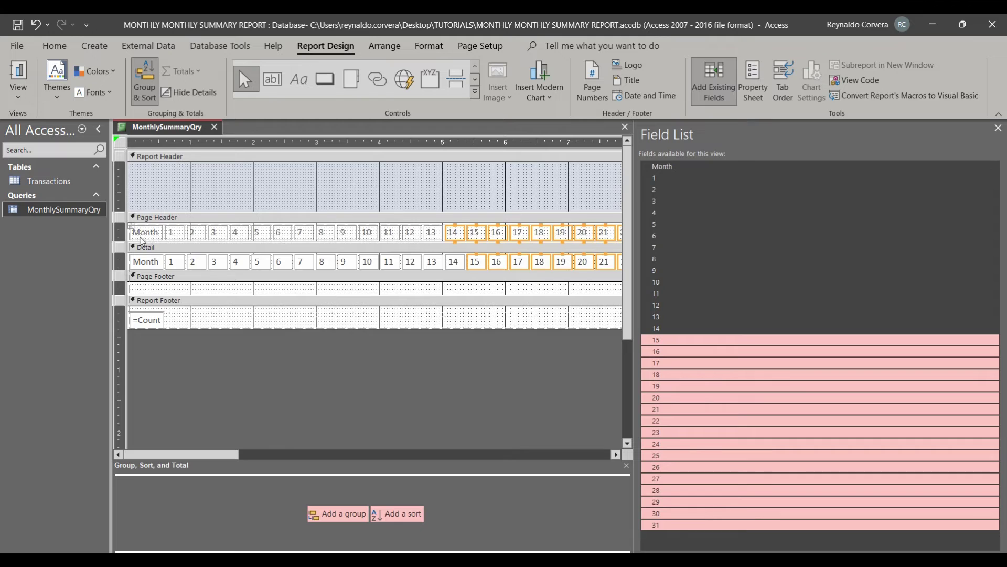
left_click(146, 232)
double_click(145, 232)
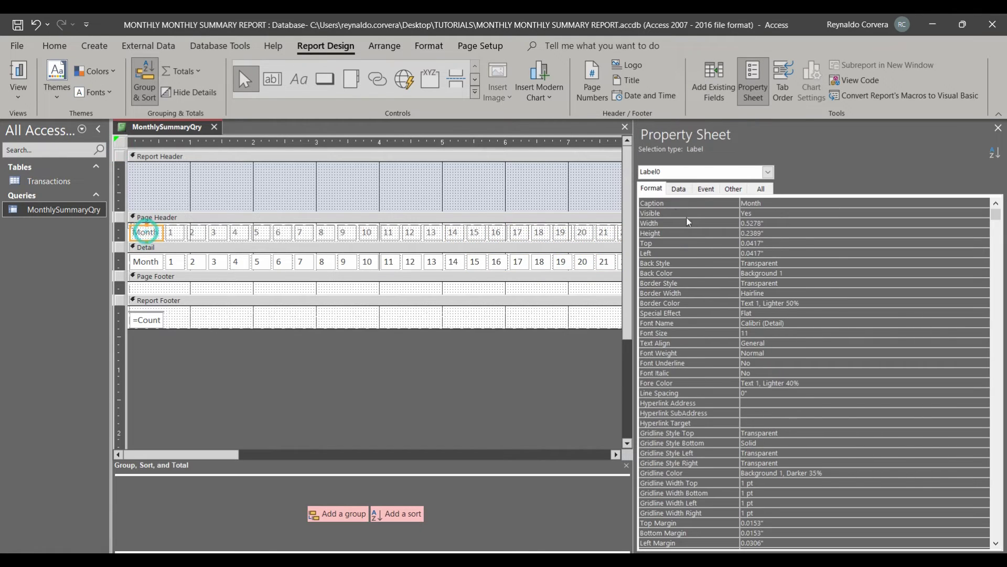
left_click(664, 225)
type("0.6")
key("Return")
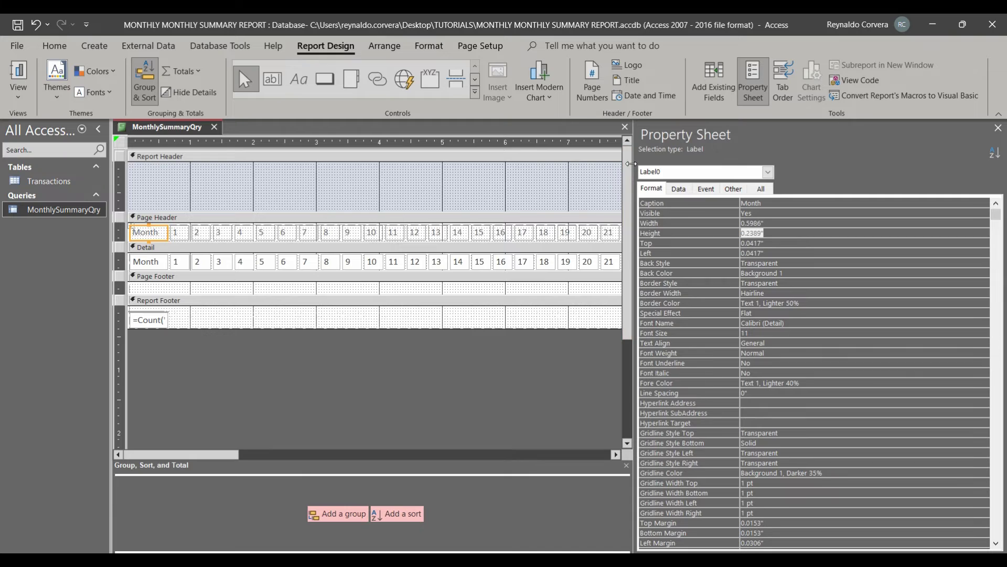
key("F4")
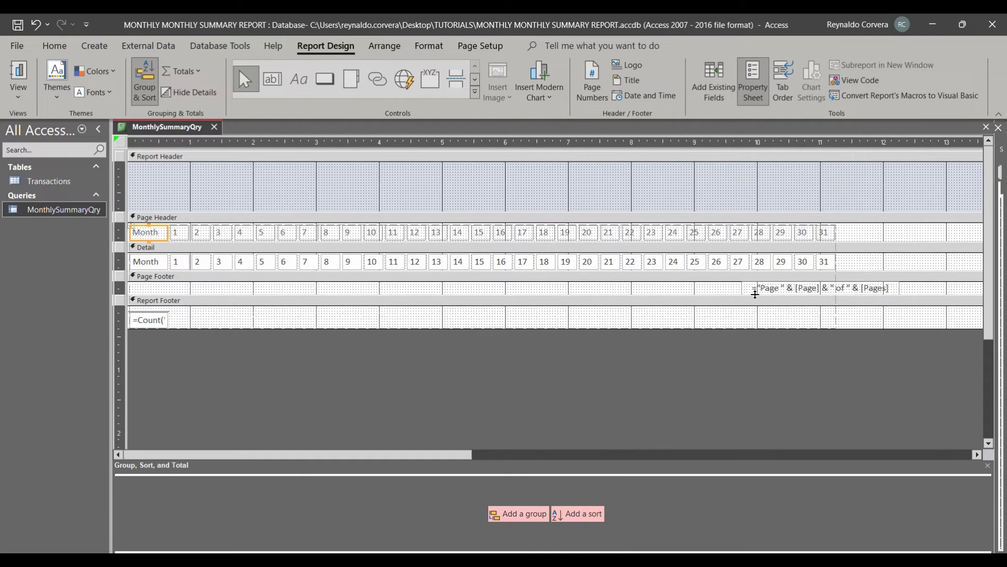
- Move the Page Footer's page number control left to start at about 8 inches and preview the report
left_click_drag(767, 294, 650, 290)
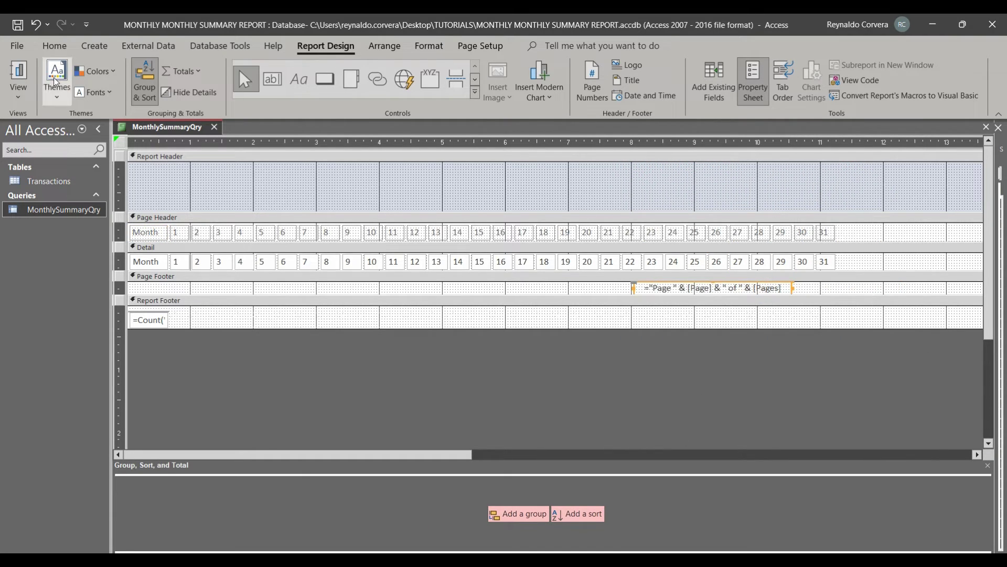
left_click(18, 74)
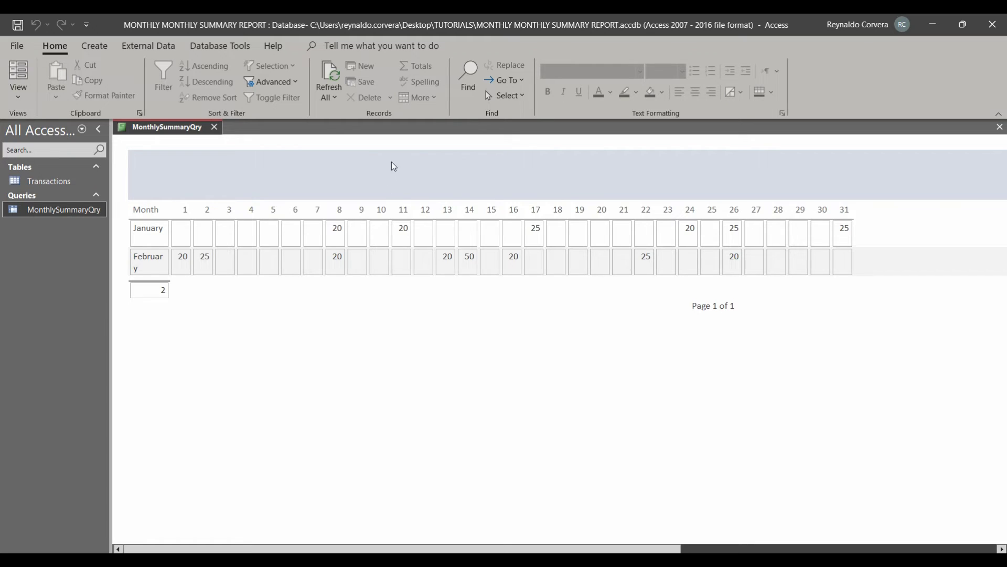
- Return the report to Design View and shorten the Report Header section to about 0.3 inches
right_click(391, 161)
left_click(429, 209)
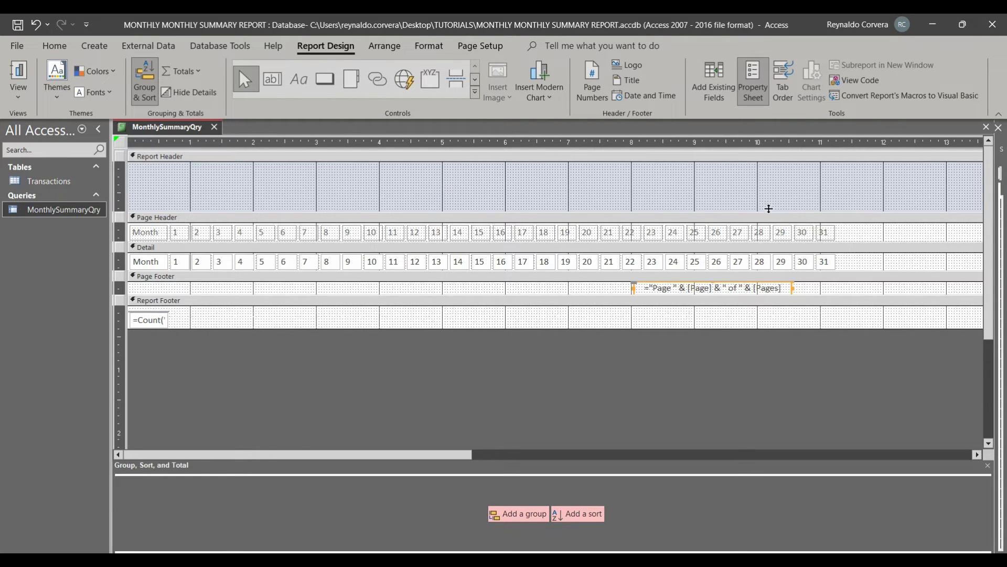
left_click_drag(769, 209, 768, 180)
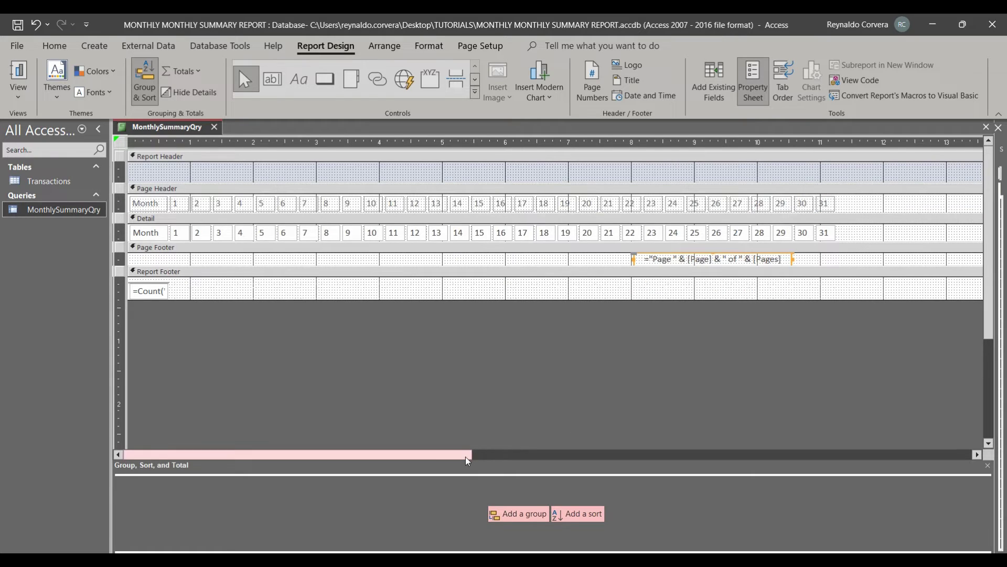
left_click_drag(468, 460, 420, 463)
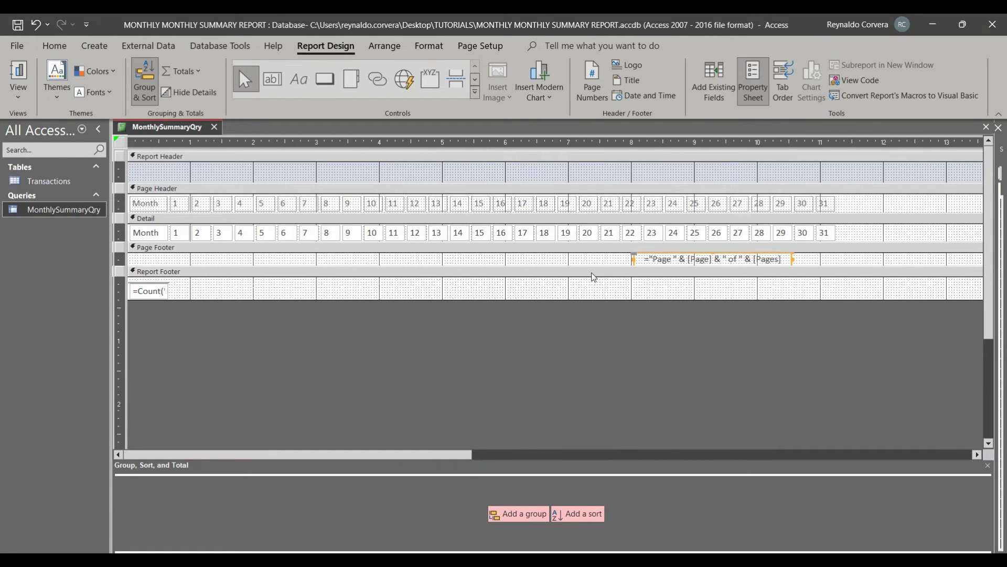
left_click(185, 232)
left_click(203, 232, "shift")
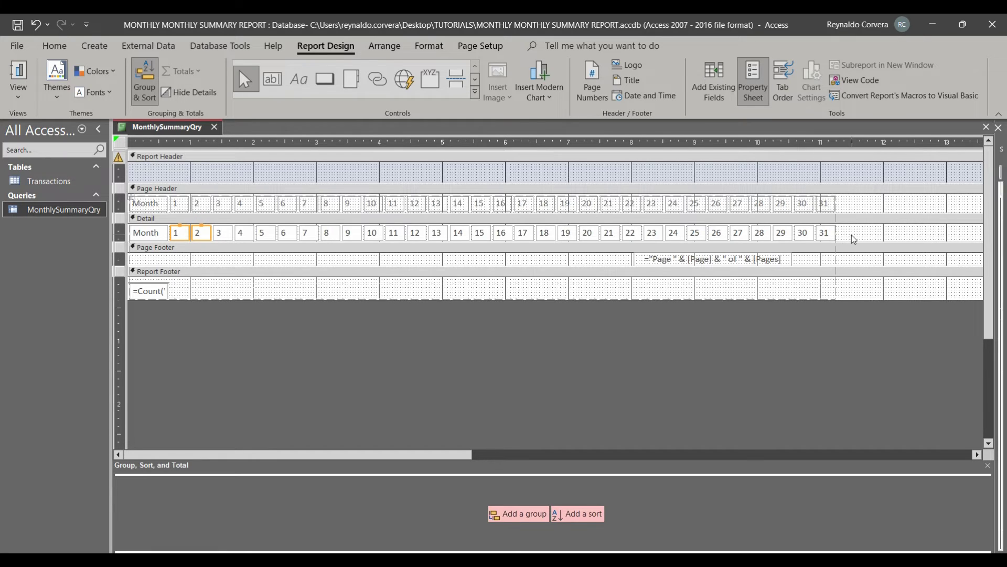
left_click_drag(852, 237, 182, 233)
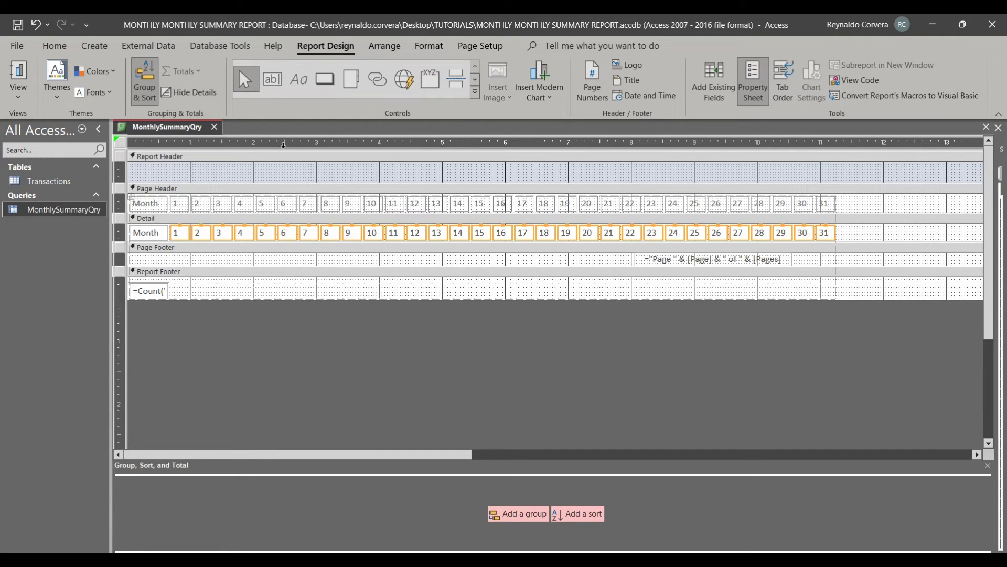
left_click(277, 319)
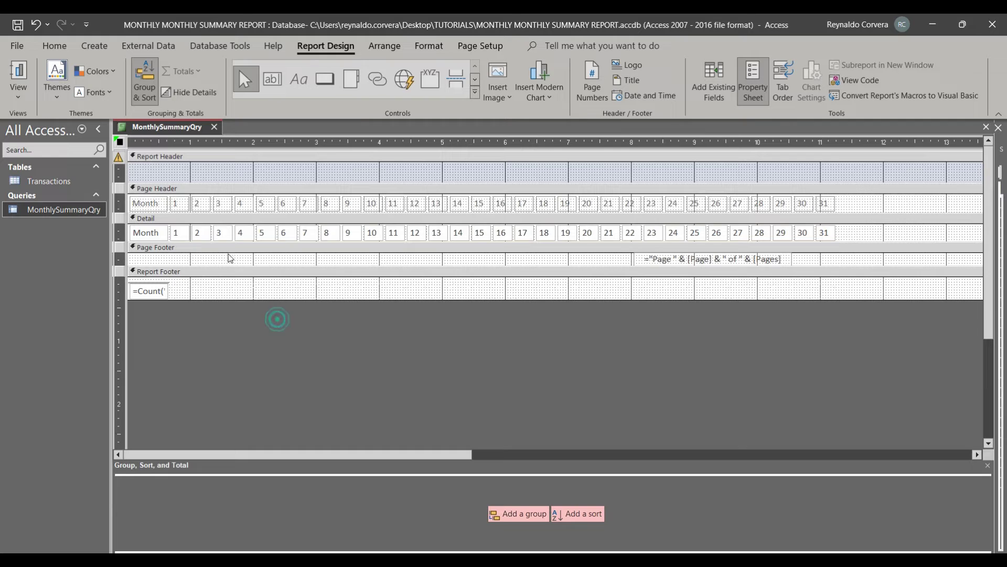
- Add Sum totals to the Report Footer for the day 1, day 2 and day 3 columns
left_click(178, 233)
left_click(181, 71)
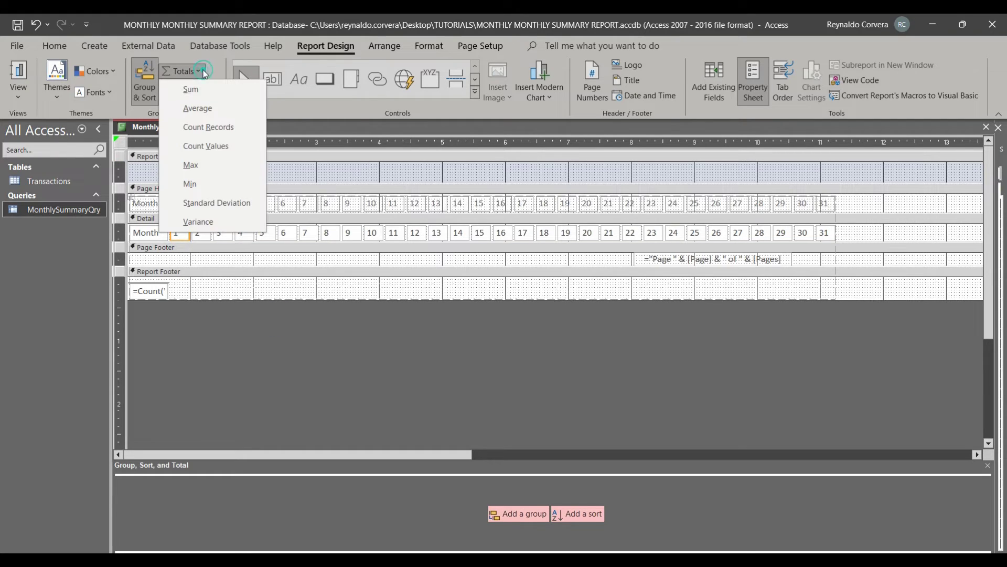
left_click(205, 88)
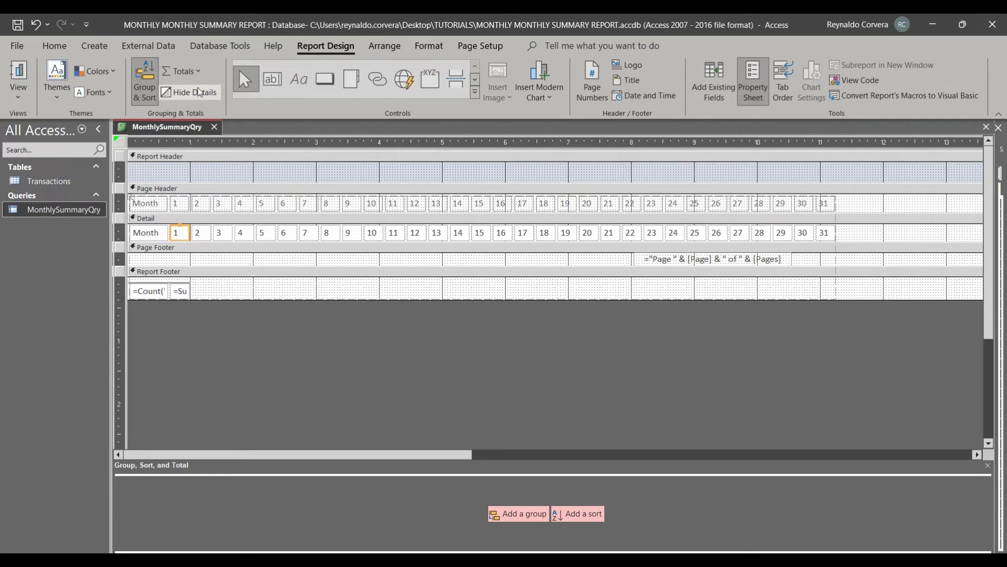
left_click(201, 232)
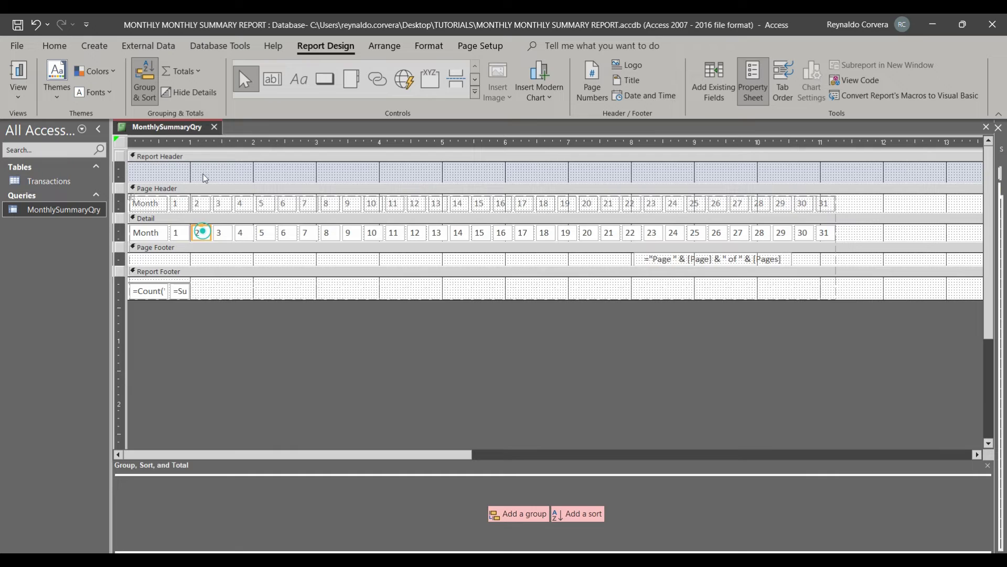
left_click(182, 71)
left_click(203, 89)
left_click(222, 233)
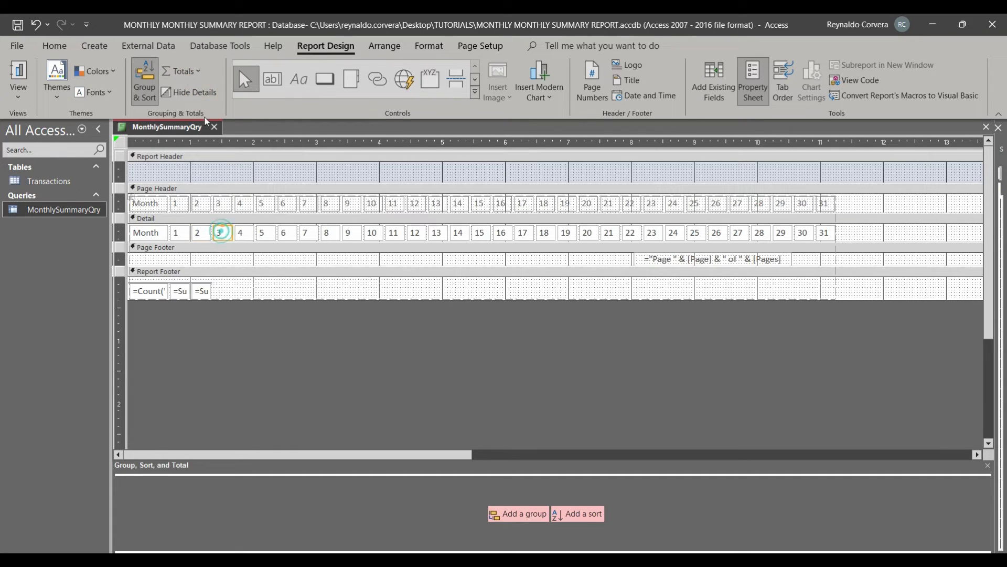
left_click(181, 70)
left_click(196, 89)
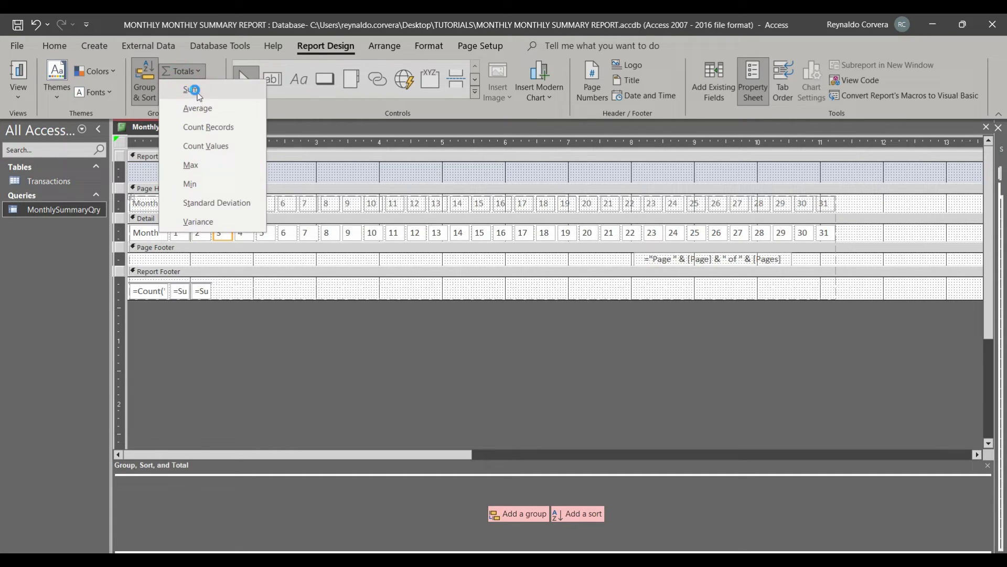
left_click(244, 232)
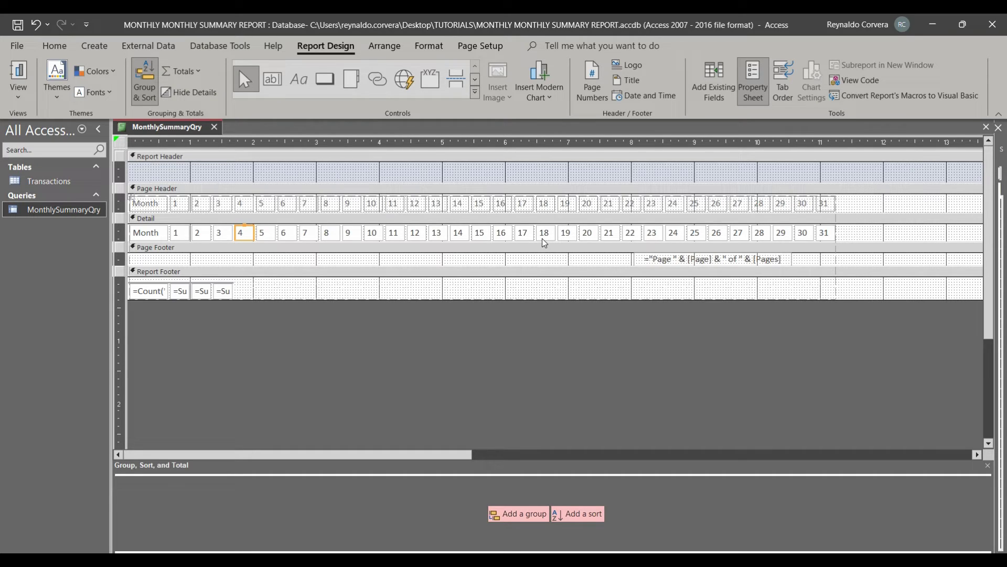
- Duplicate the Detail section's day 31 text box, place the copy after day 31 and clear its control source
left_click(828, 234)
left_click_drag(832, 235, 813, 260)
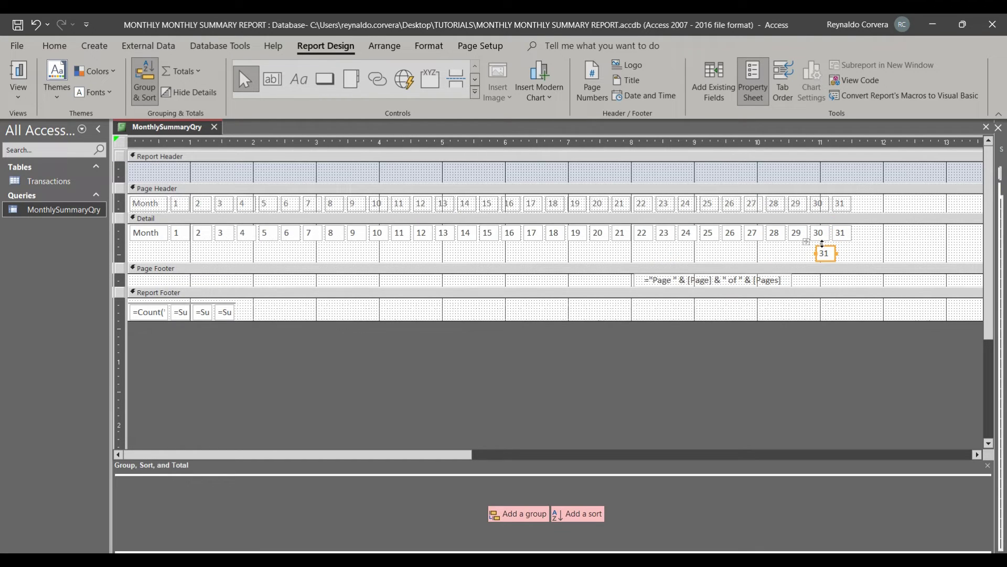
left_click_drag(828, 246, 851, 242)
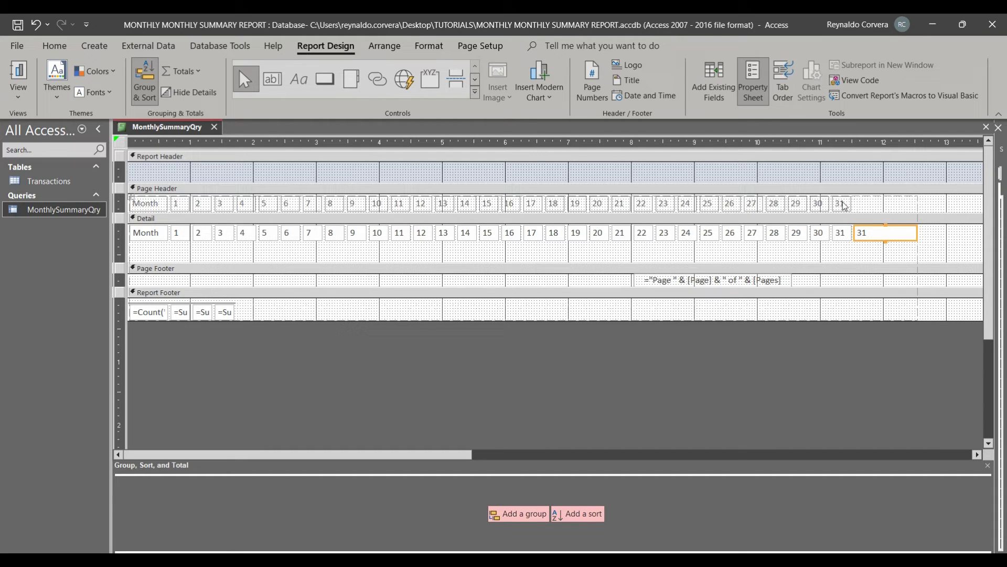
scroll(497, 452, "right", 3)
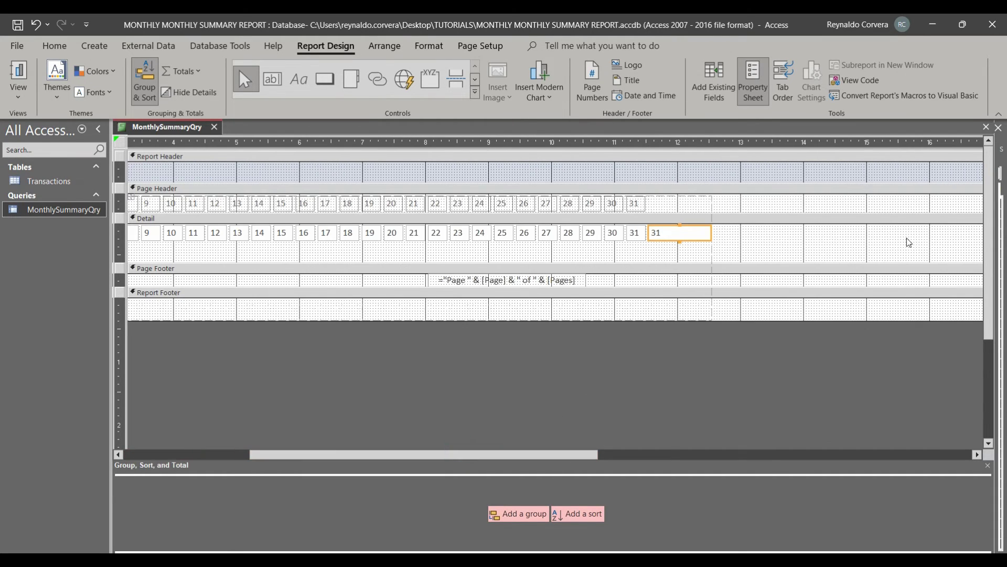
key("F4")
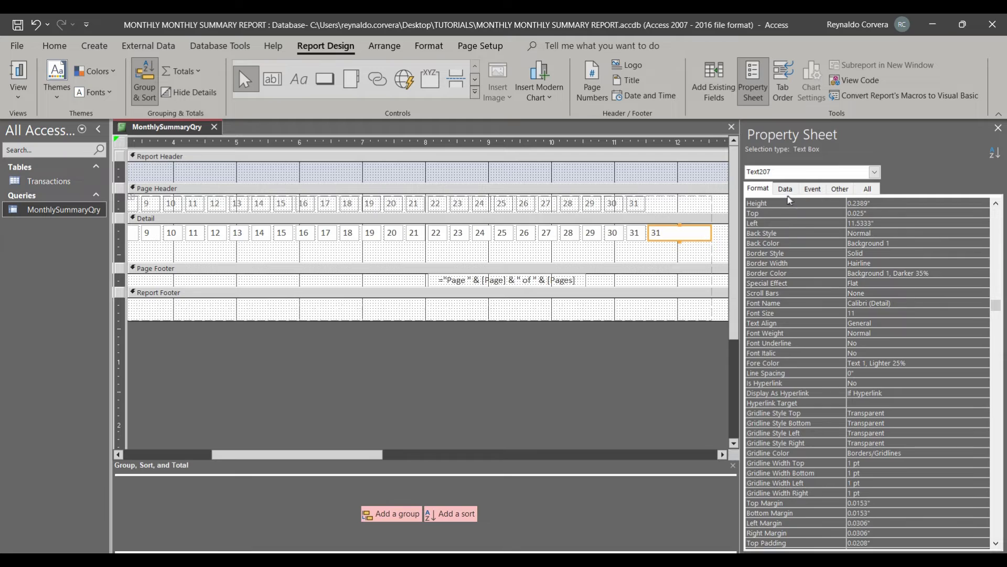
left_click(786, 188)
key("Delete")
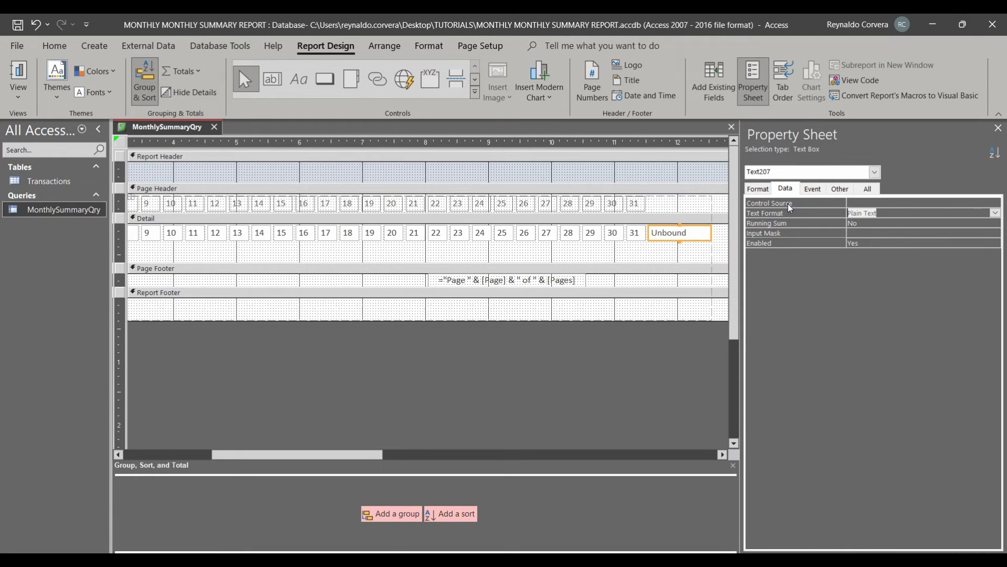
- Duplicate the Page Header's day 31 label, place the copy above the unbound text box and caption it Total
left_click(632, 207)
key("ctrl+c")
key("ctrl+v")
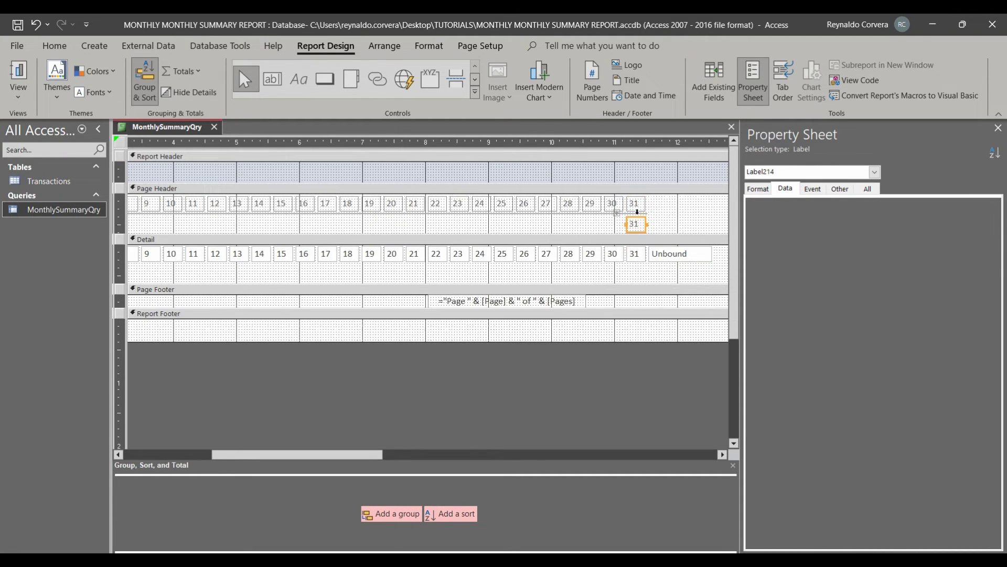
left_click_drag(638, 216, 704, 198)
left_click(758, 189)
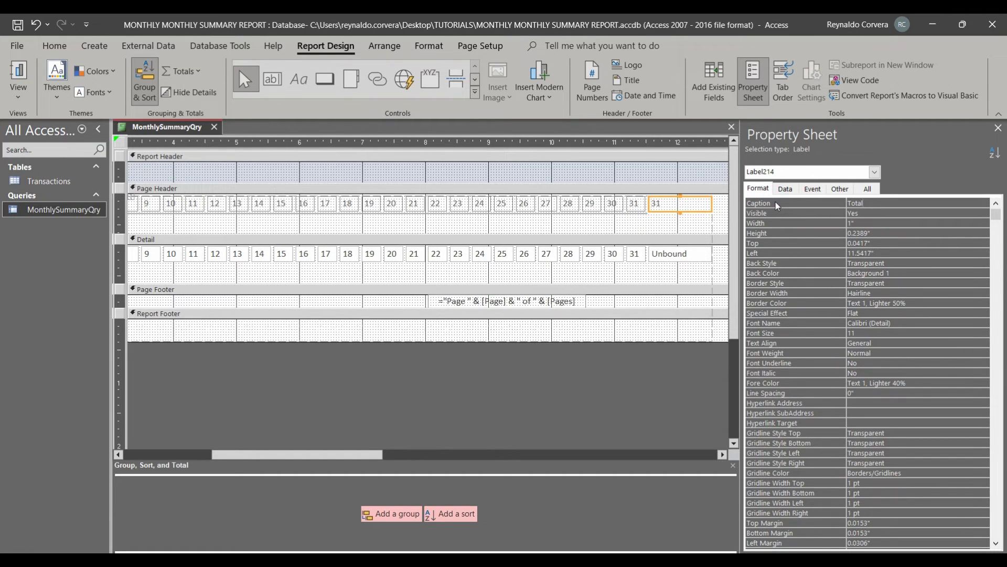
key("Return")
- Right-align the Total label together with the unbound text box in the Detail section
left_click(679, 257, "shift")
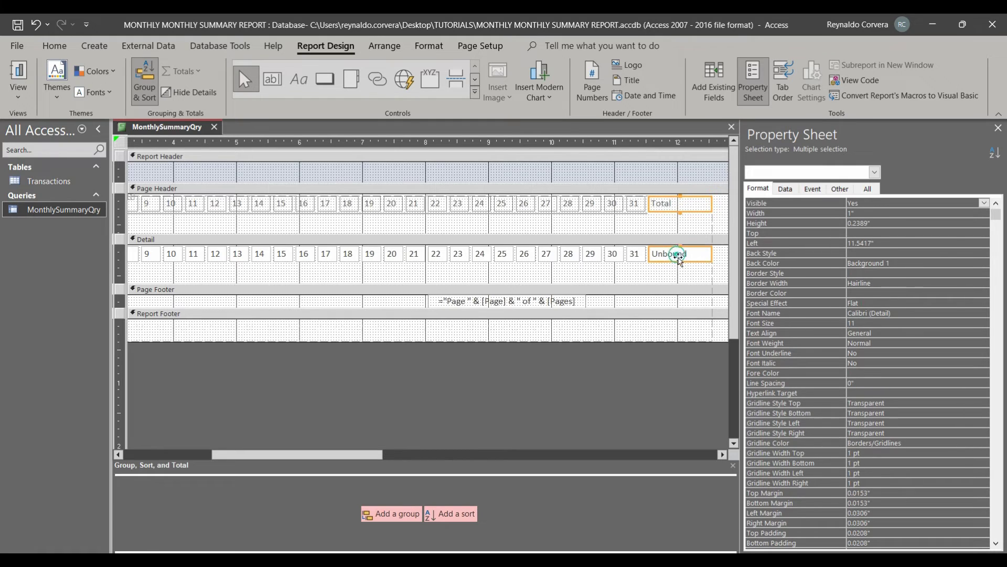
left_click(54, 46)
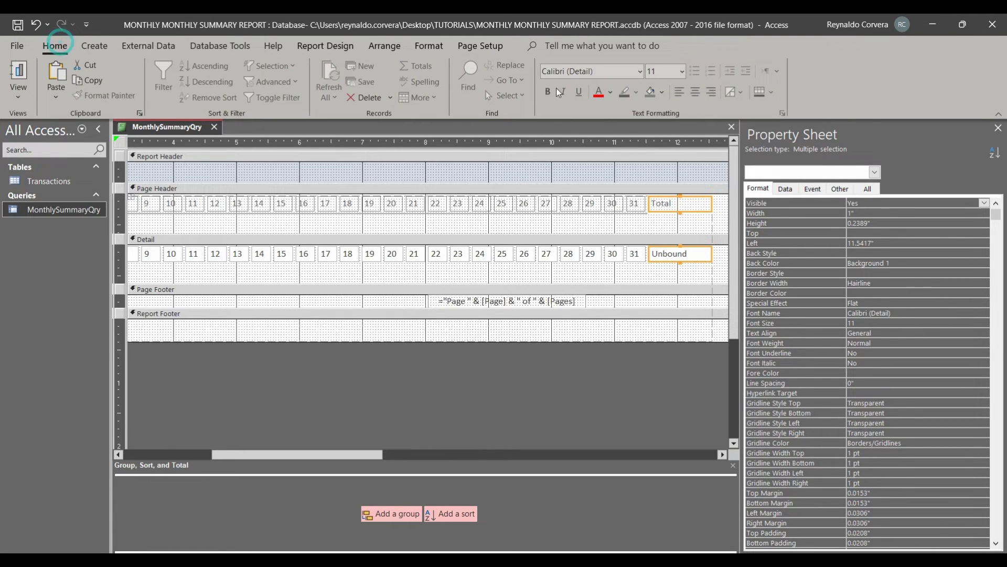
left_click(711, 92)
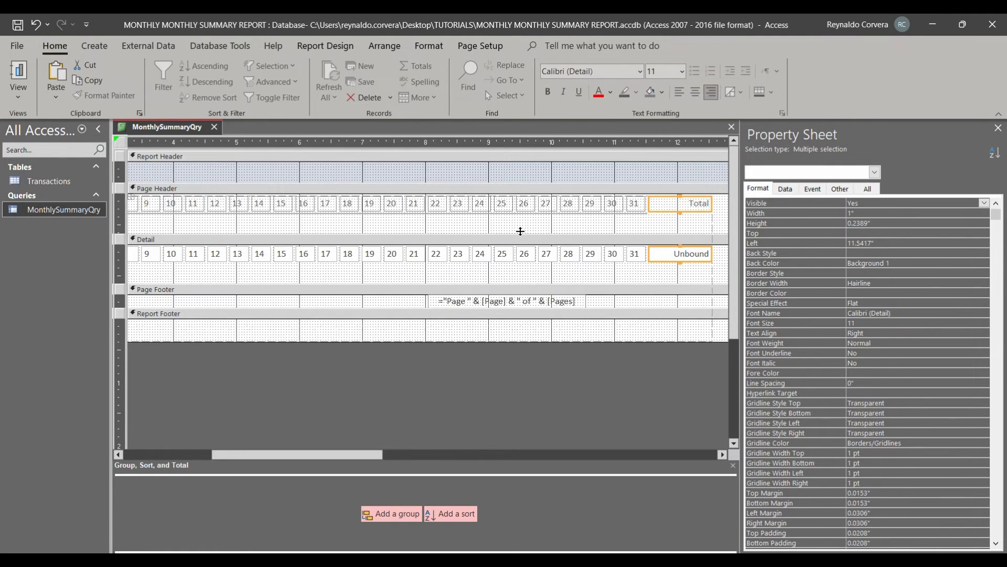
- Shorten the Page Header and Detail sections to remove the empty space below their controls
left_click_drag(520, 232, 521, 212)
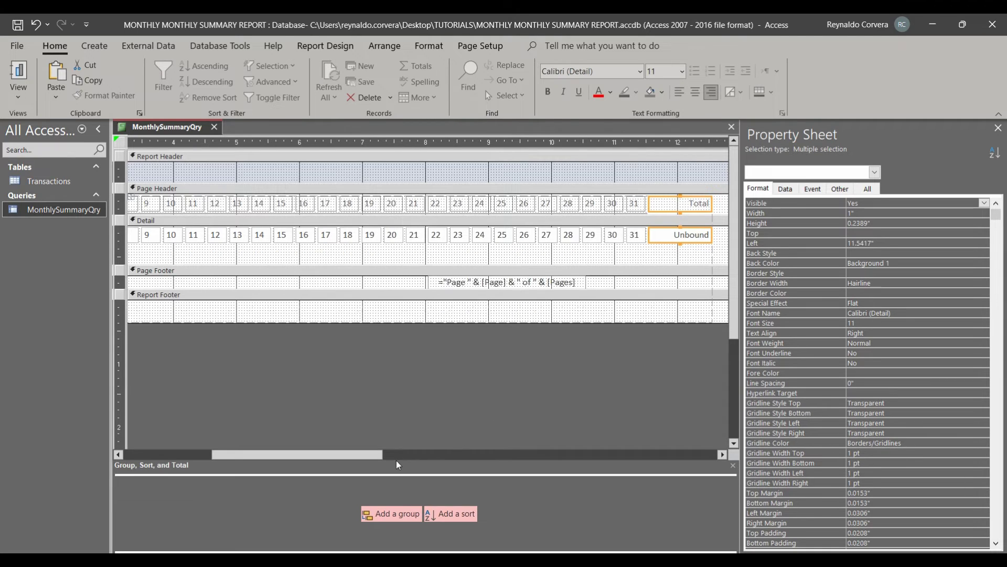
left_click_drag(368, 455, 430, 457)
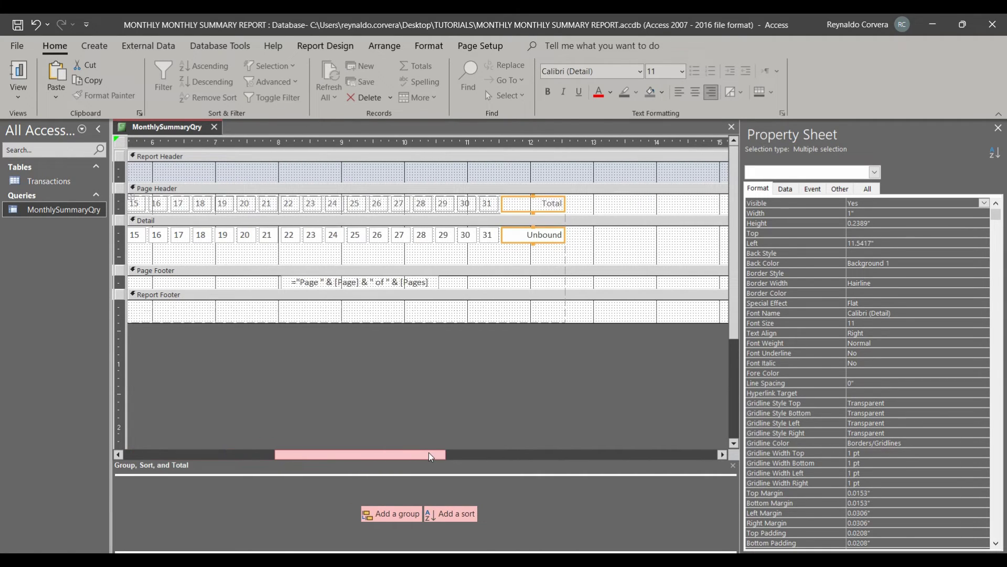
left_click_drag(434, 263, 431, 247)
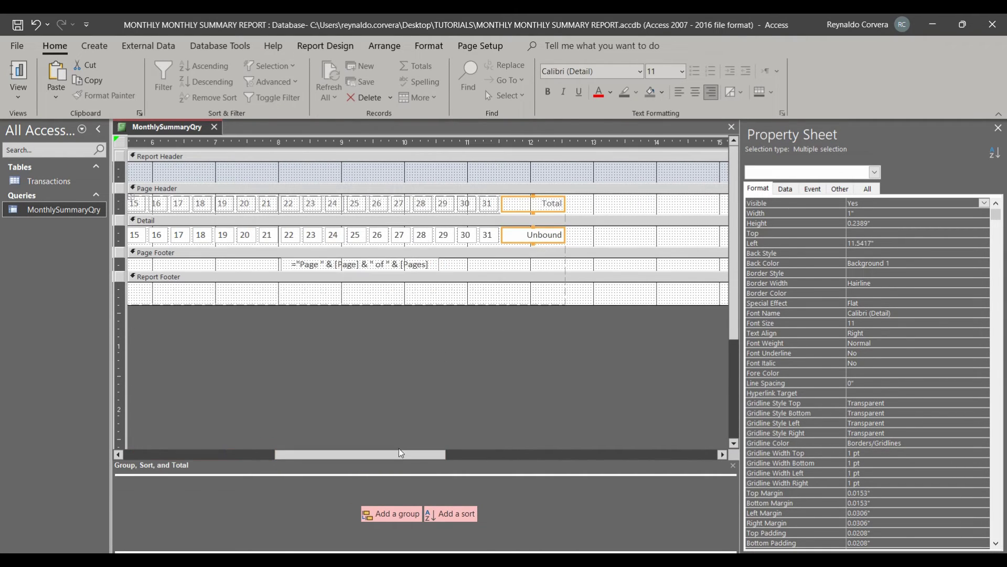
left_click_drag(399, 454, 208, 452)
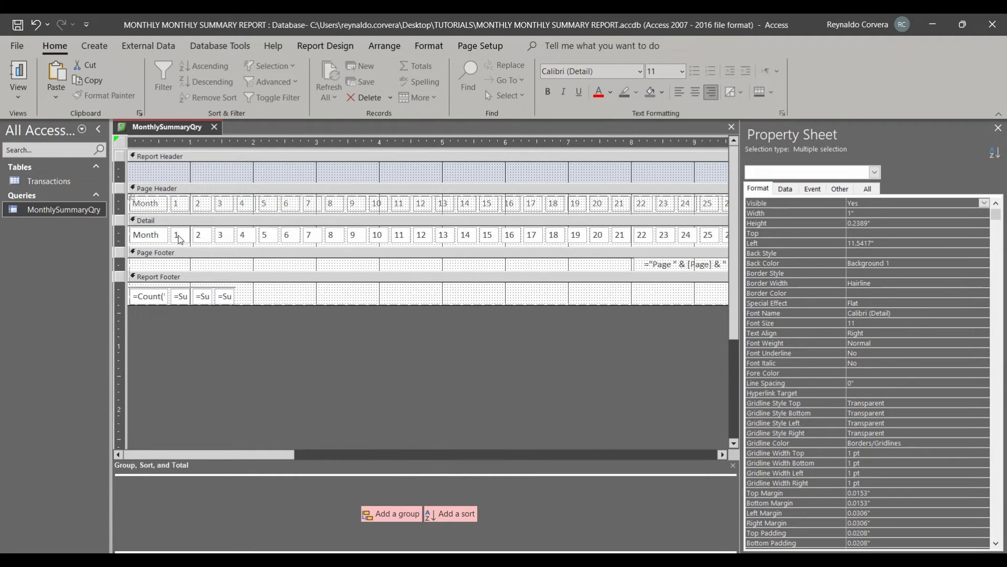
left_click(179, 237)
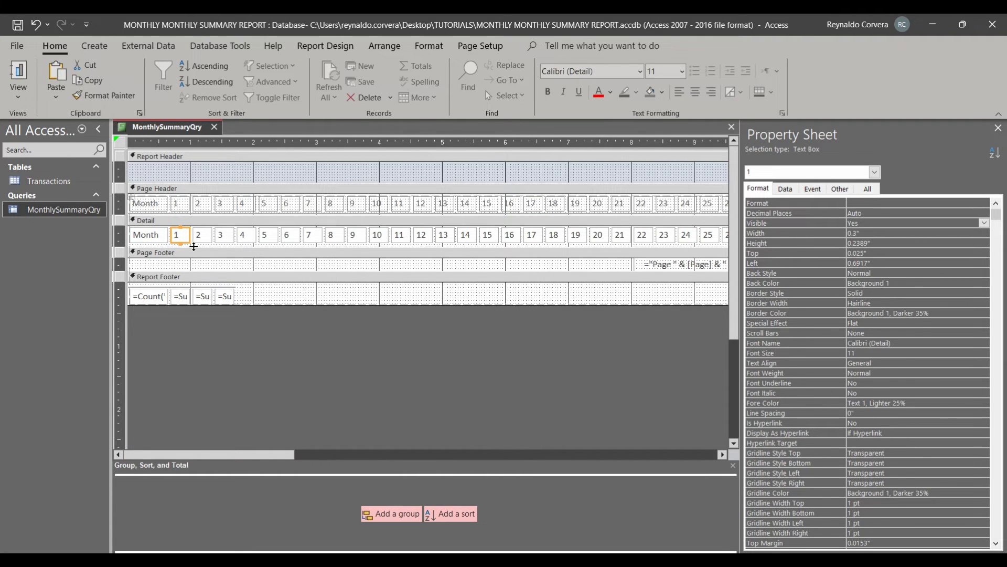
left_click_drag(178, 454, 370, 455)
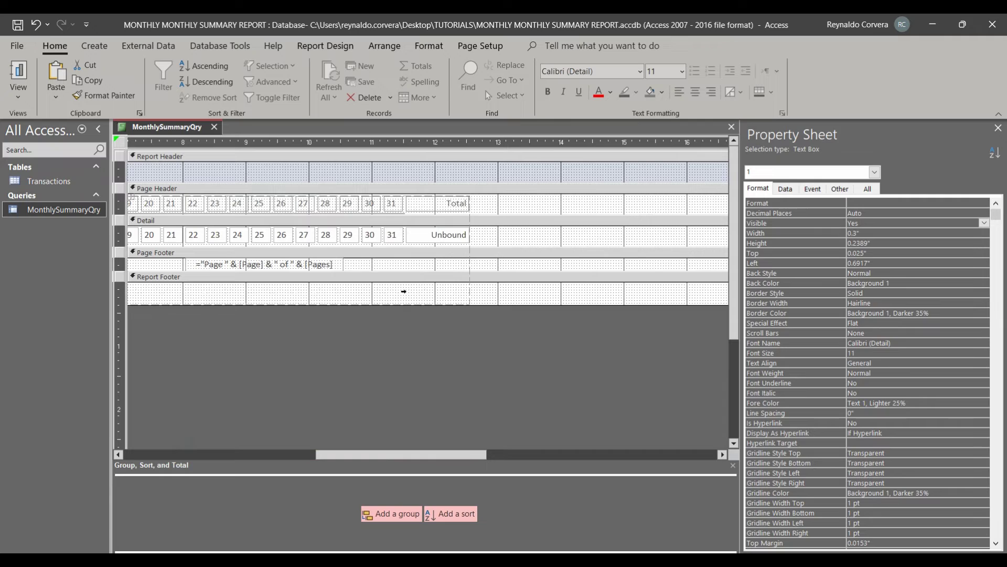
- Copy the expression adding Nz([1]) through Nz([31]) from the MONTHLY SUMMARY REPORT file in Notepad, and return to the Access report
left_click(436, 239)
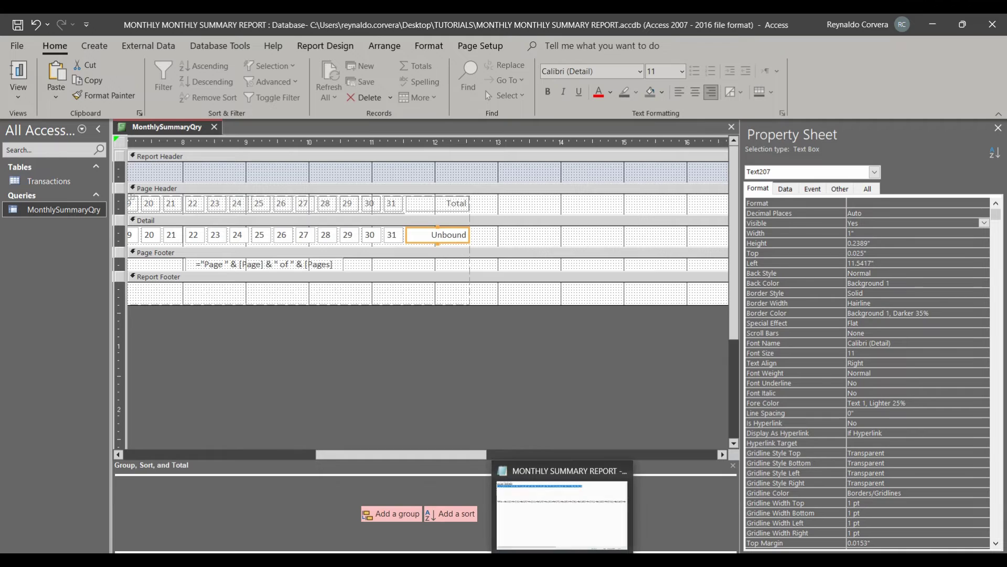
left_click(568, 526)
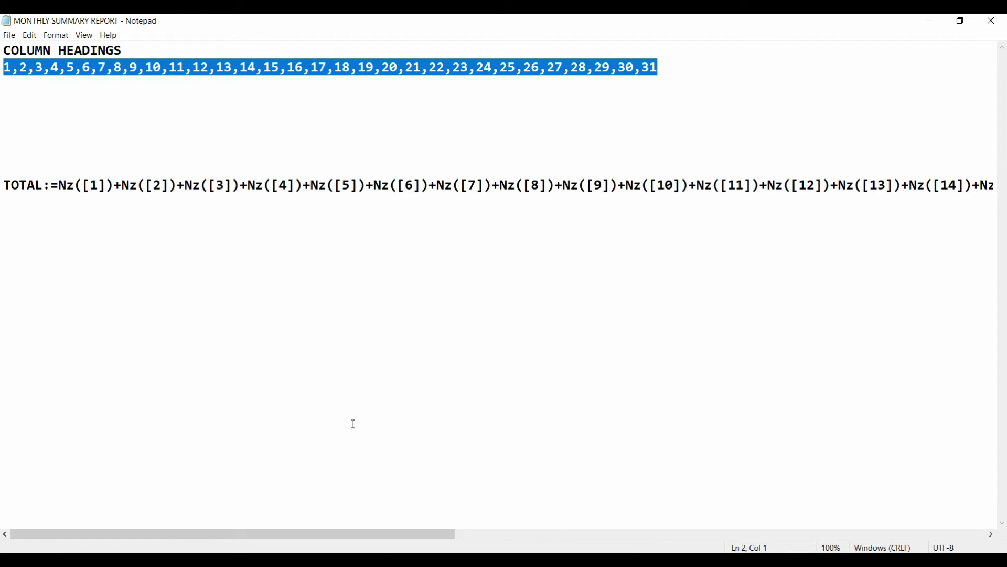
left_click_drag(381, 537, 323, 536)
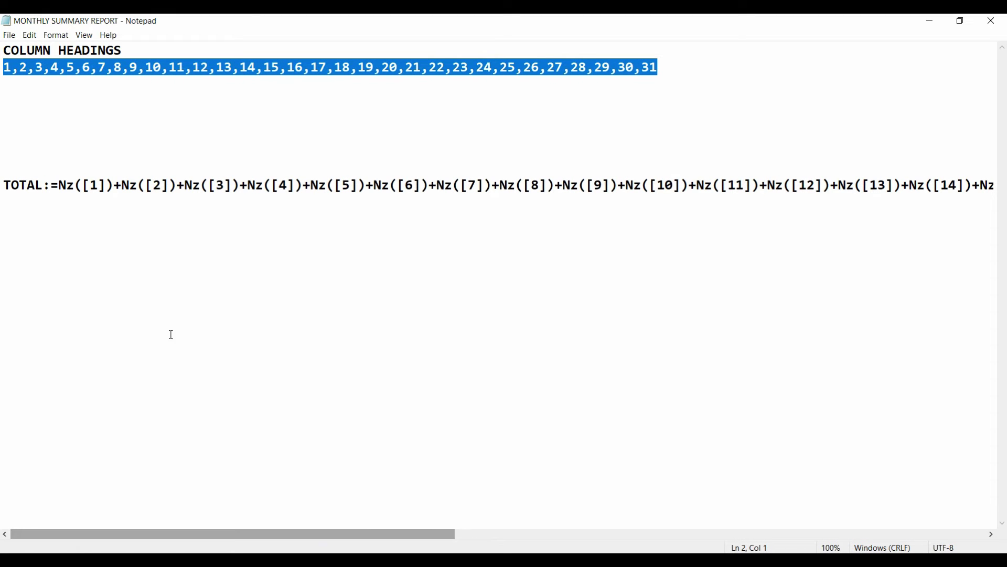
double_click(62, 185)
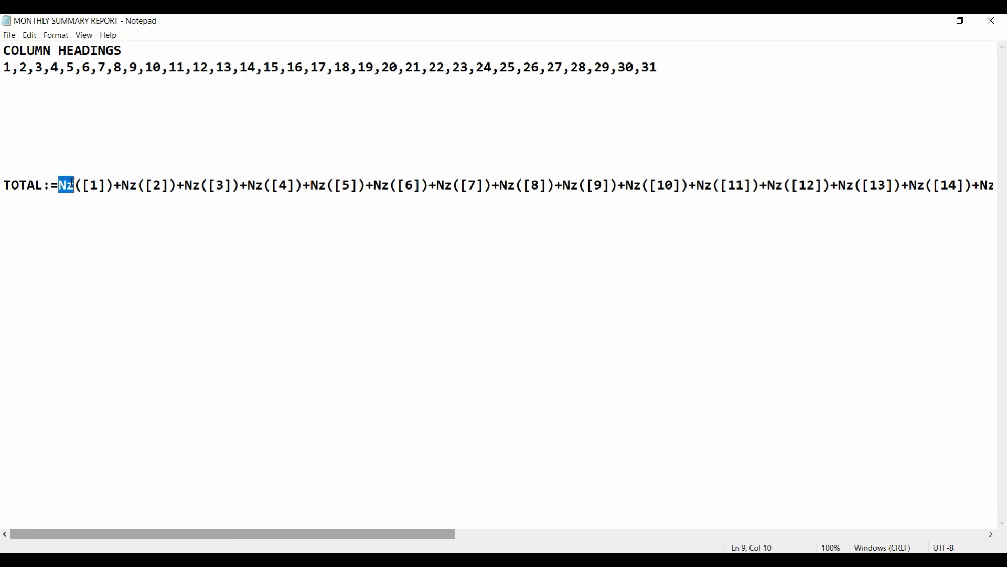
left_click_drag(6, 184, 994, 199)
left_click(702, 534)
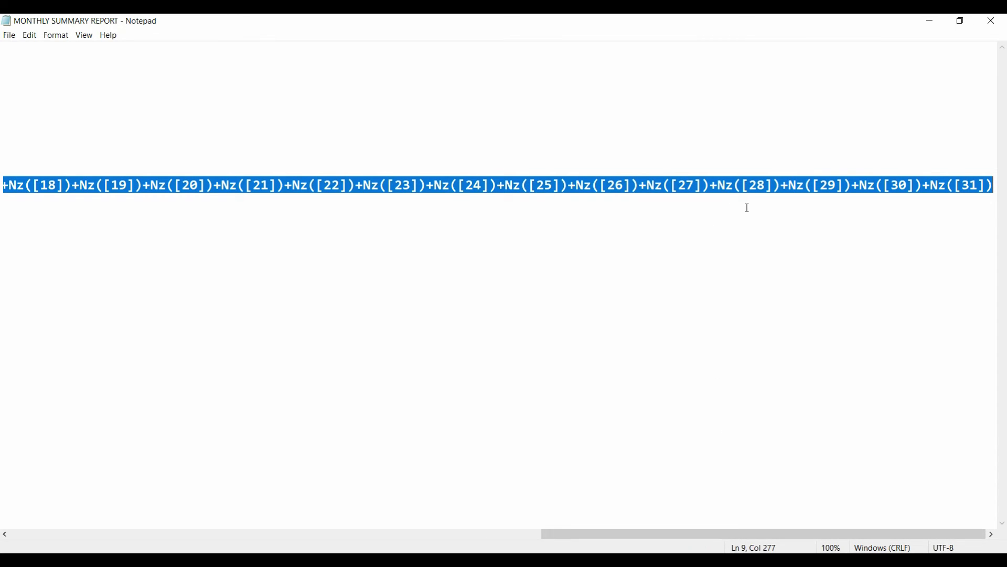
key("alt+Tab")
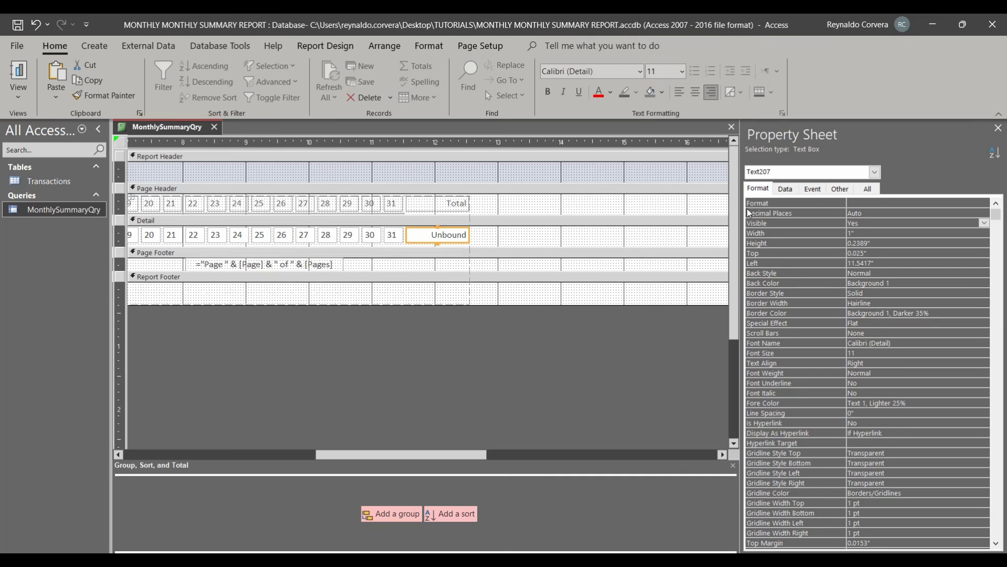
- Set the control source of the Detail section's unbound text box to the copied expression TOTAL: =Nz([1]) through +Nz([31])
left_click(149, 235)
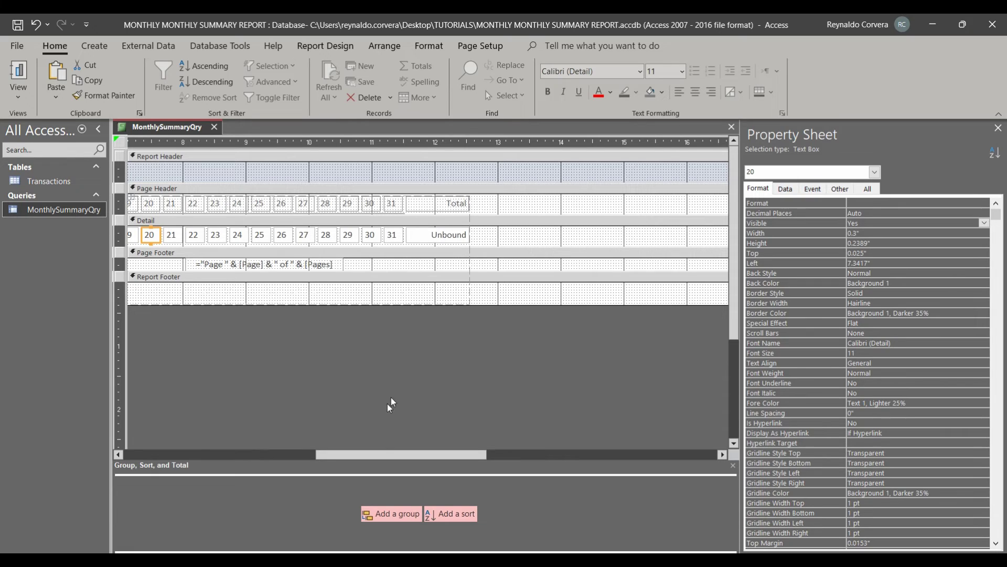
mouse_move(379, 454)
left_mouse_down()
mouse_move(152, 455)
mouse_move(395, 453)
left_mouse_up()
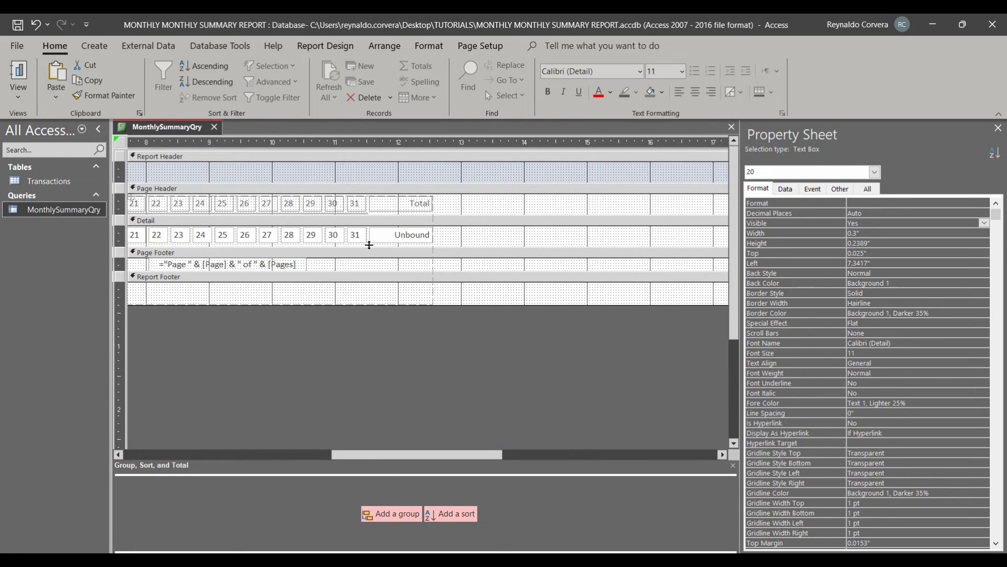
left_click(392, 238)
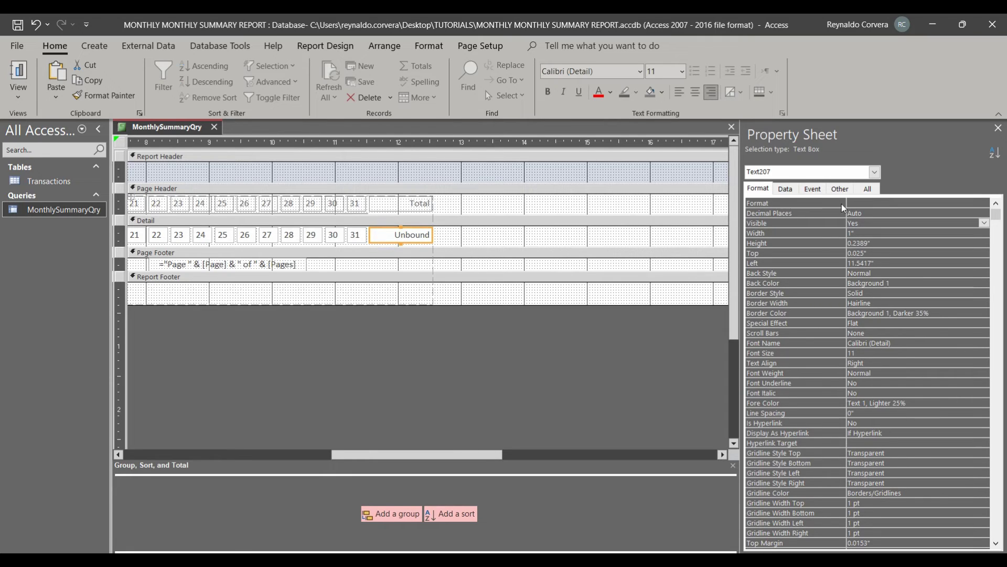
left_click(791, 188)
right_click(861, 203)
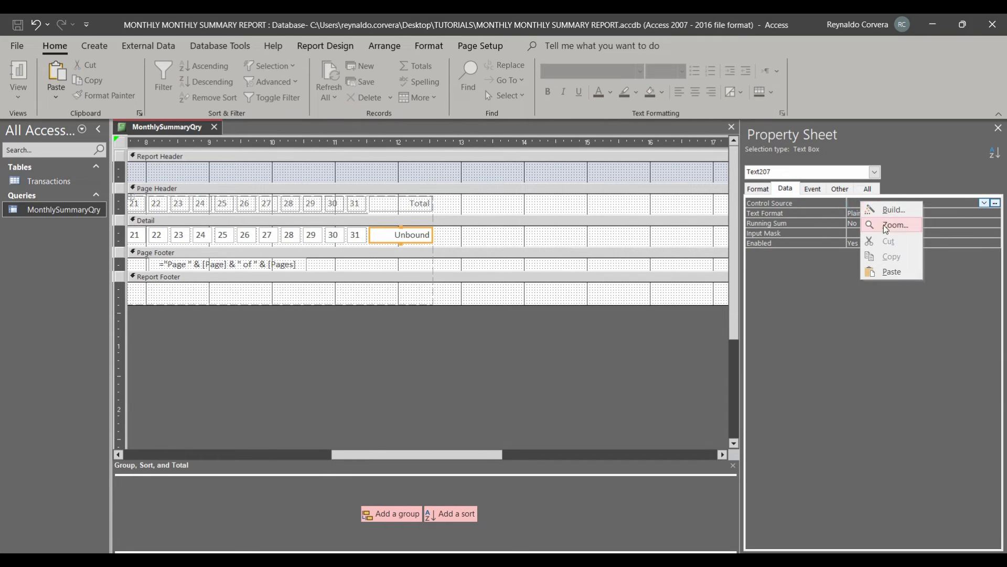
left_click(887, 225)
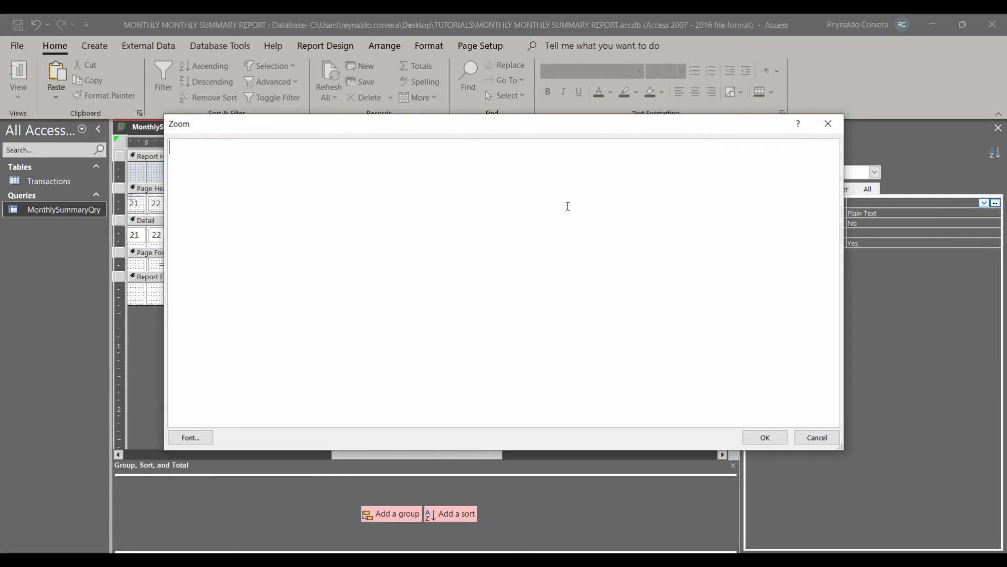
type("TOTAL: =Nz([1])+Nz([2])+Nz([3])+Nz([4])+Nz([5])+Nz([6])+Nz([7])+Nz([8])+Nz([9])+Nz([10])+Nz([11])+Nz([12])+Nz([13])+Nz([14])+Nz([15])+Nz([16])+Nz([17])+Nz([18])+Nz([19])+Nz([20])+Nz([21])+Nz([22])+Nz([23])+Nz([24])+Nz([25])+Nz([26])+Nz([27])+Nz([28])+Nz([29])+Nz([30])+Nz([31])")
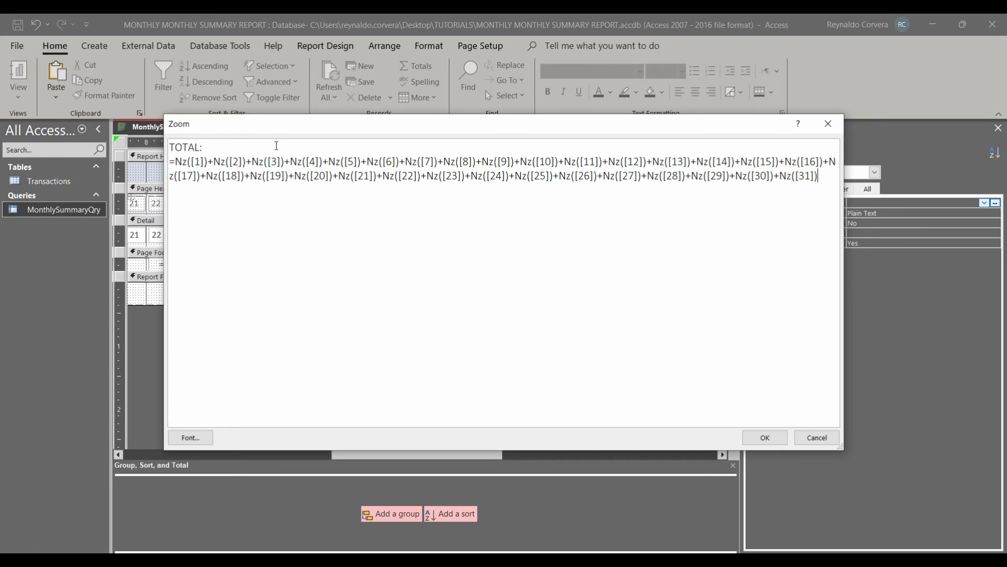
left_click(765, 438)
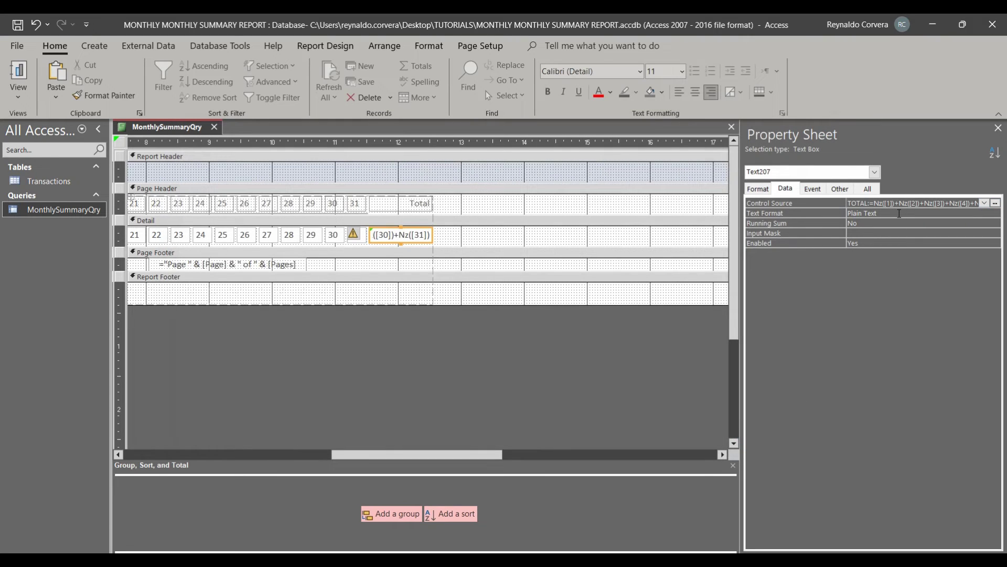
- Try to correct the Detail total's control source by removing the line break and equal sign after TOTAL:
left_click(370, 231)
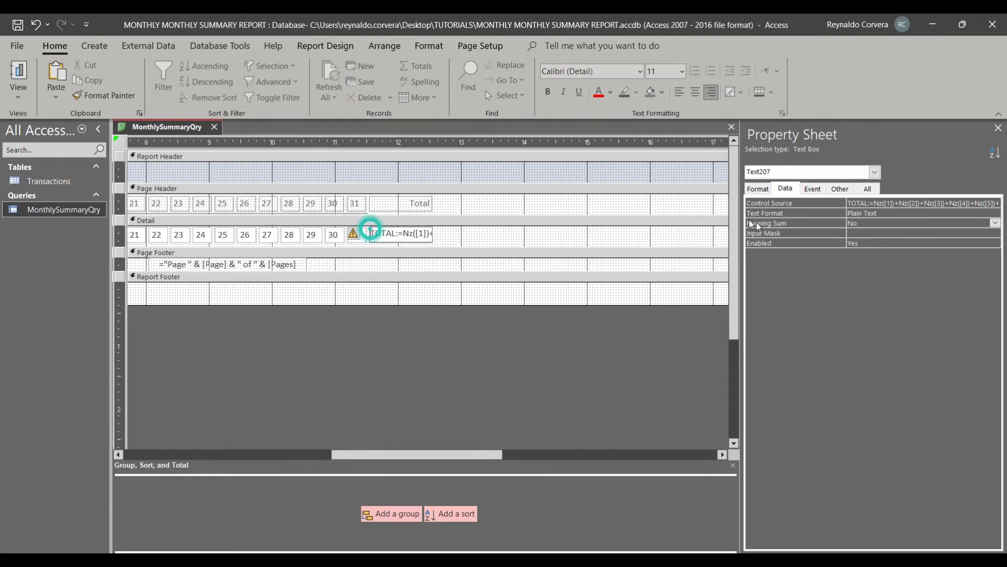
left_click(559, 231)
left_click(428, 238)
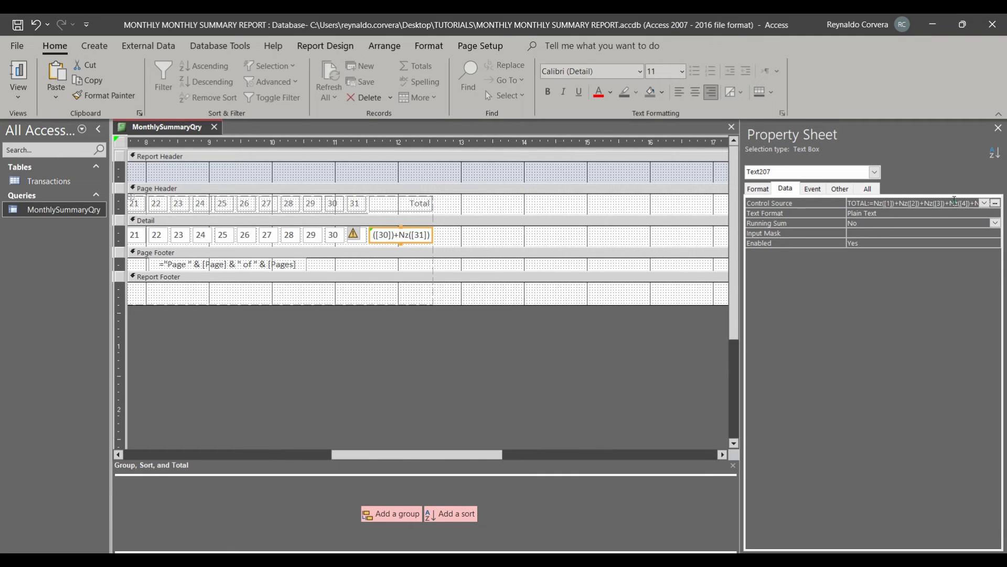
right_click(963, 204)
left_click(967, 226)
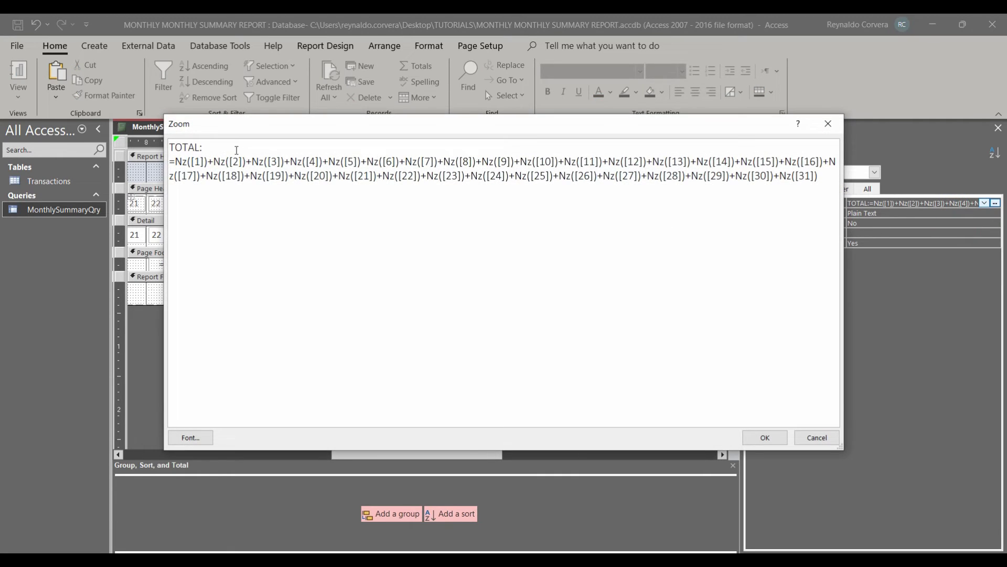
left_click(206, 148)
key("Delete")
key("Delete")
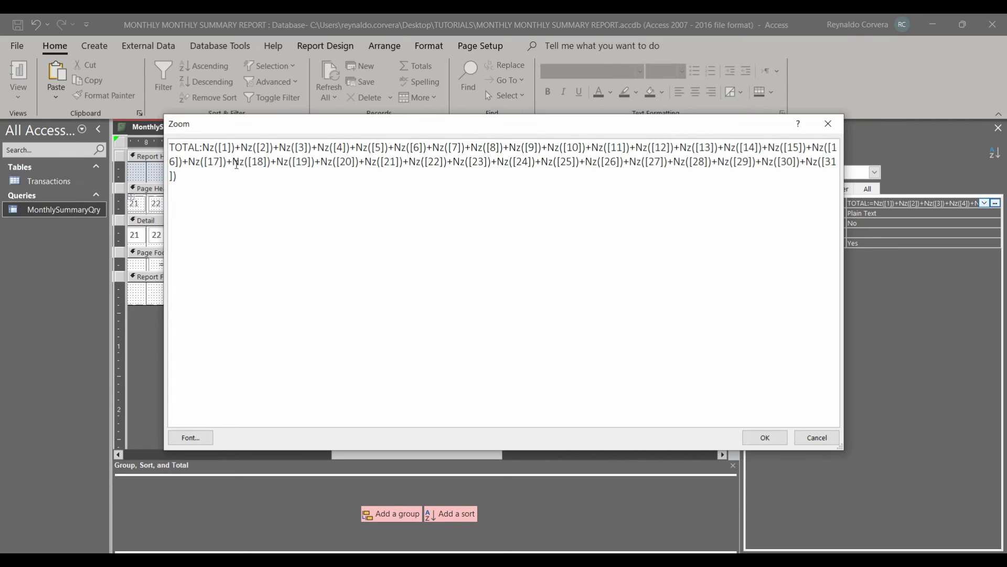
left_click(764, 437)
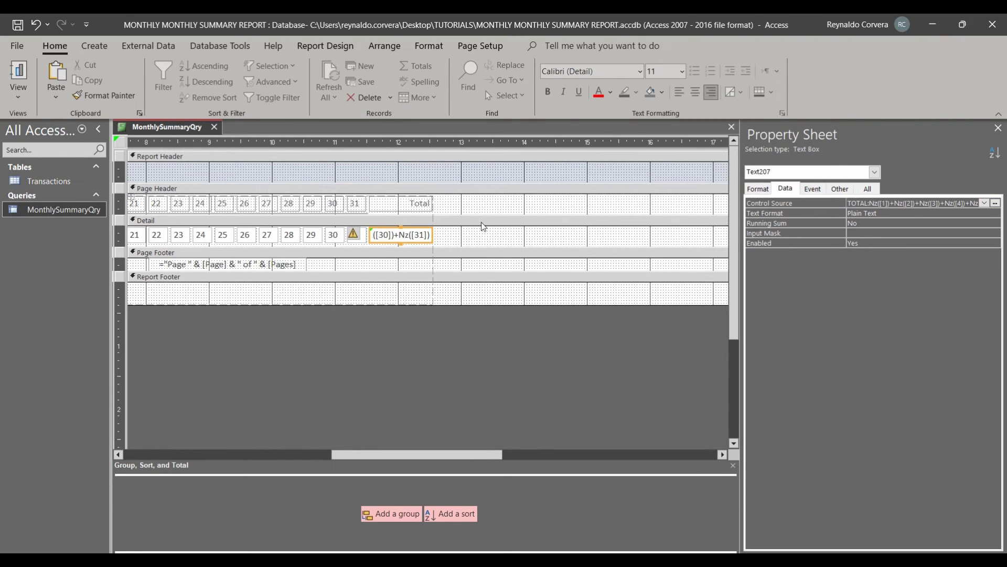
- Check the Detail total's error details and restore the equal sign on a new line after TOTAL: in its control source
left_click(376, 234)
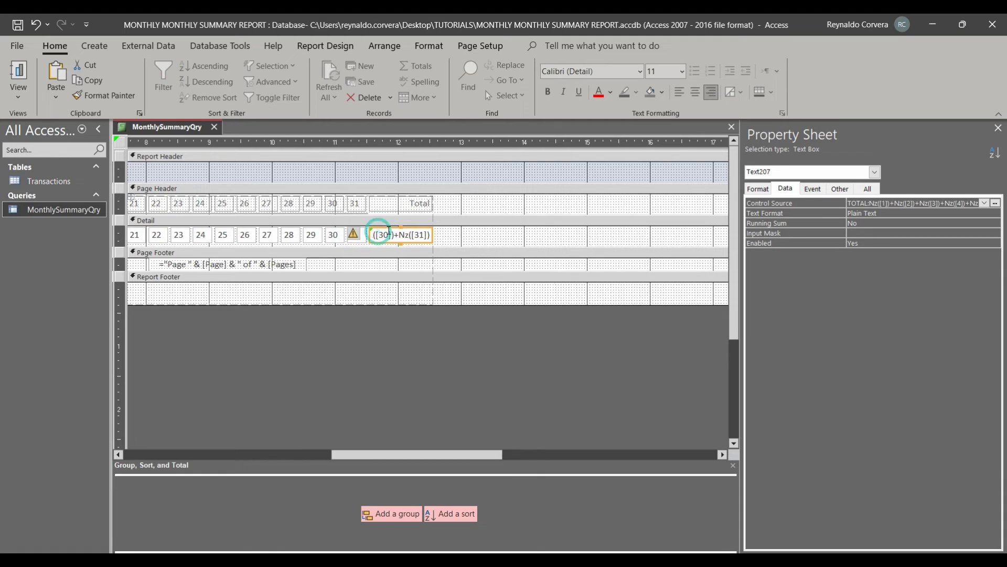
left_click(361, 239)
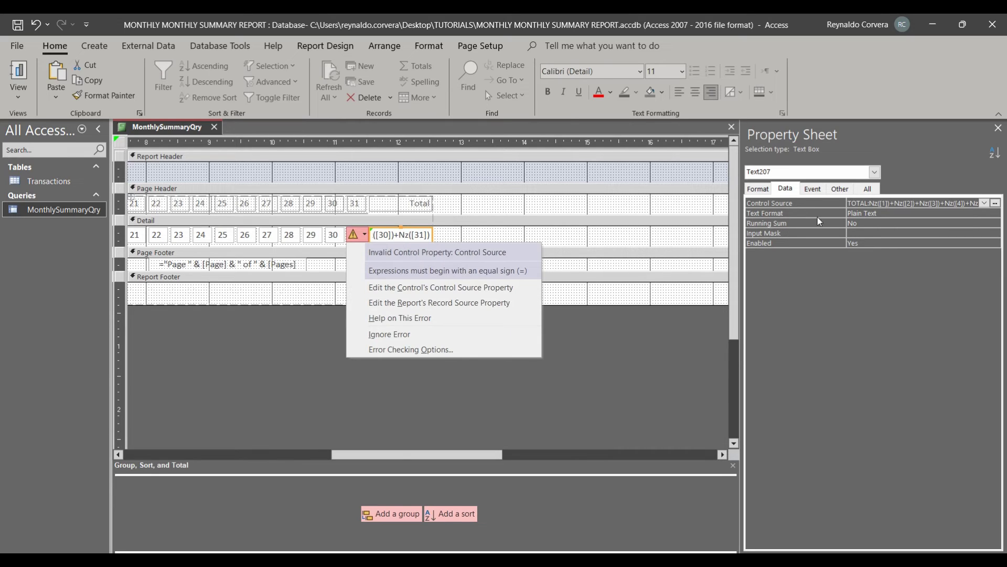
left_click(852, 205)
right_click(855, 205)
left_click(891, 226)
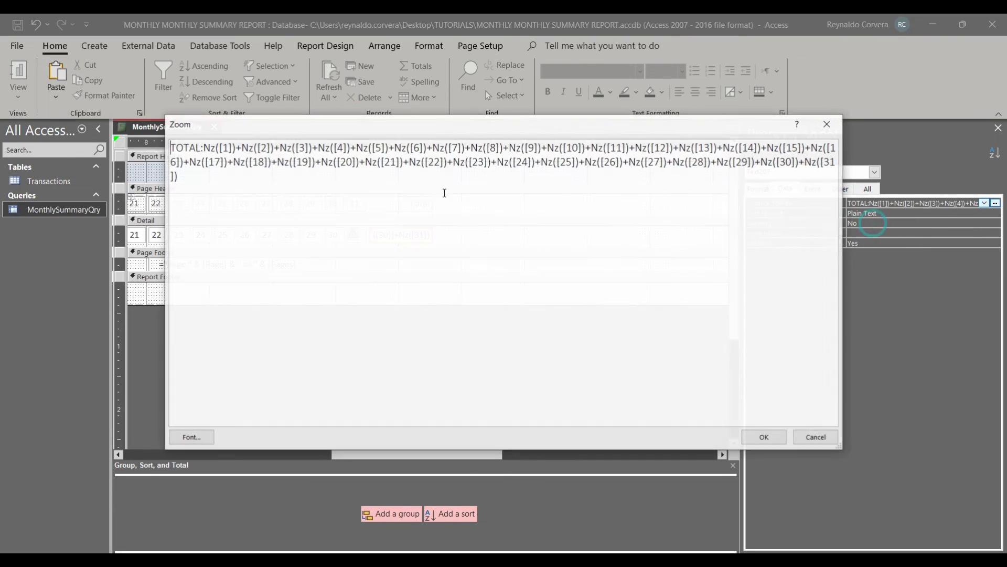
left_click(203, 147)
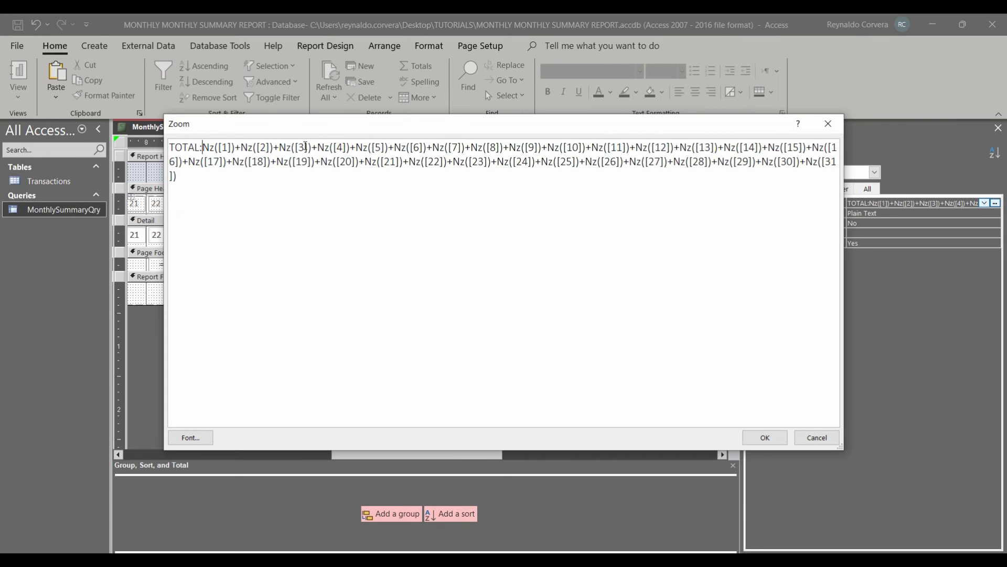
key("Return")
type("=")
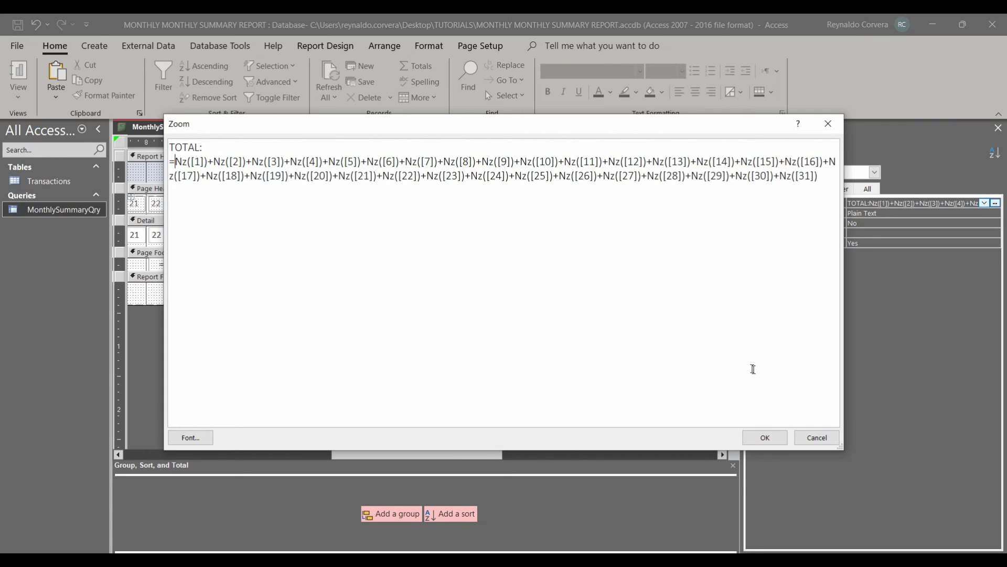
left_click(765, 438)
- Recheck the Detail total's error details and review the source expression in the MONTHLY SUMMARY REPORT file in Notepad
left_click(807, 233)
left_click(451, 232)
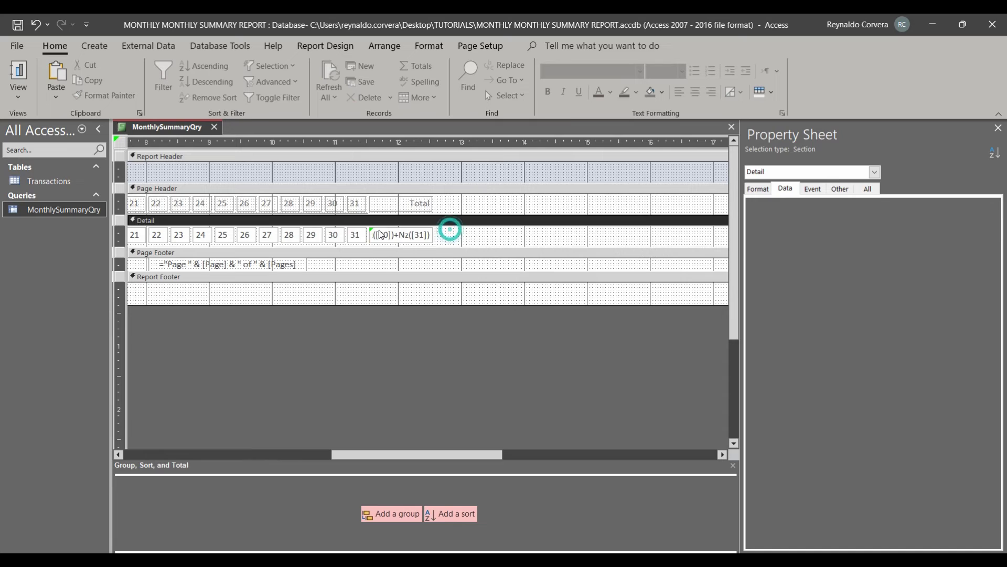
left_click(391, 234)
left_click(357, 236)
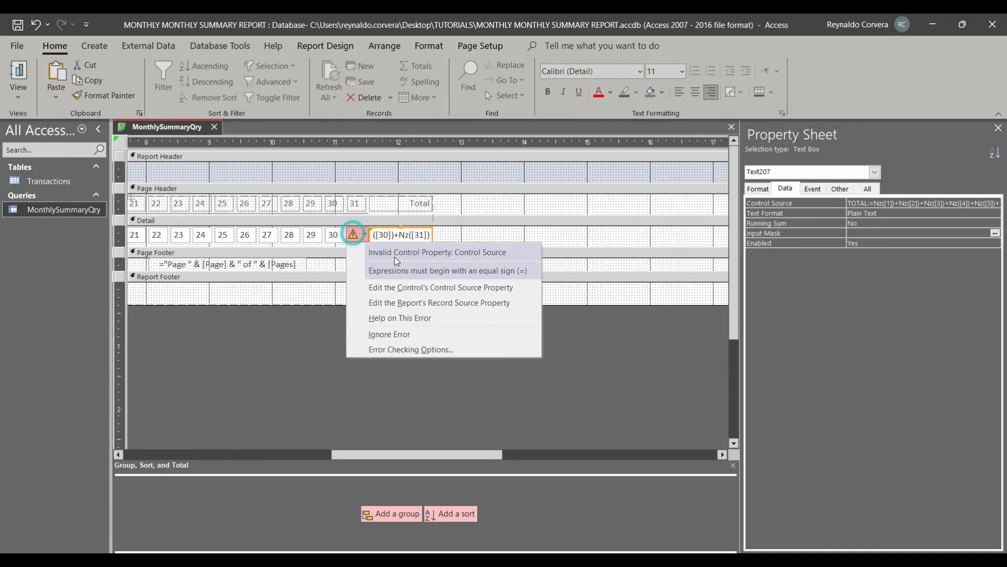
key("alt+Tab")
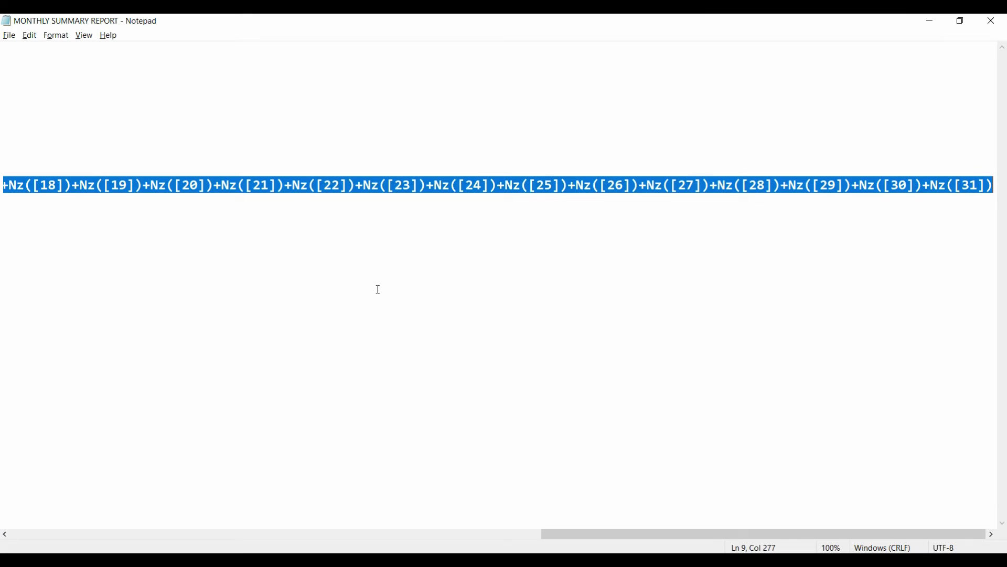
left_click(295, 261)
left_click_drag(562, 533, 8, 532)
key("alt+Tab")
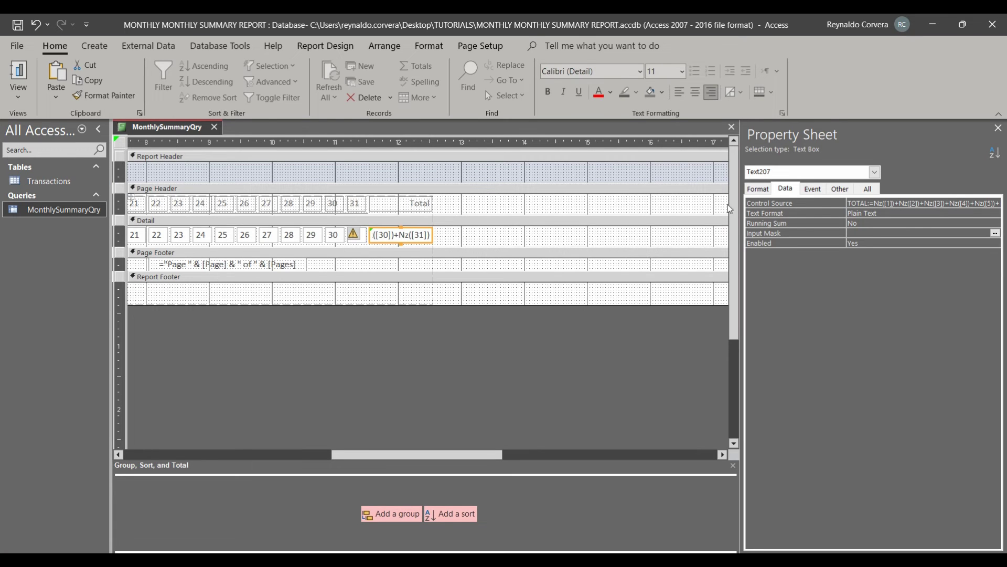
- Try re-entering the line break and equal sign between TOTAL: and Nz([1]) in the Detail total's control source
right_click(863, 203)
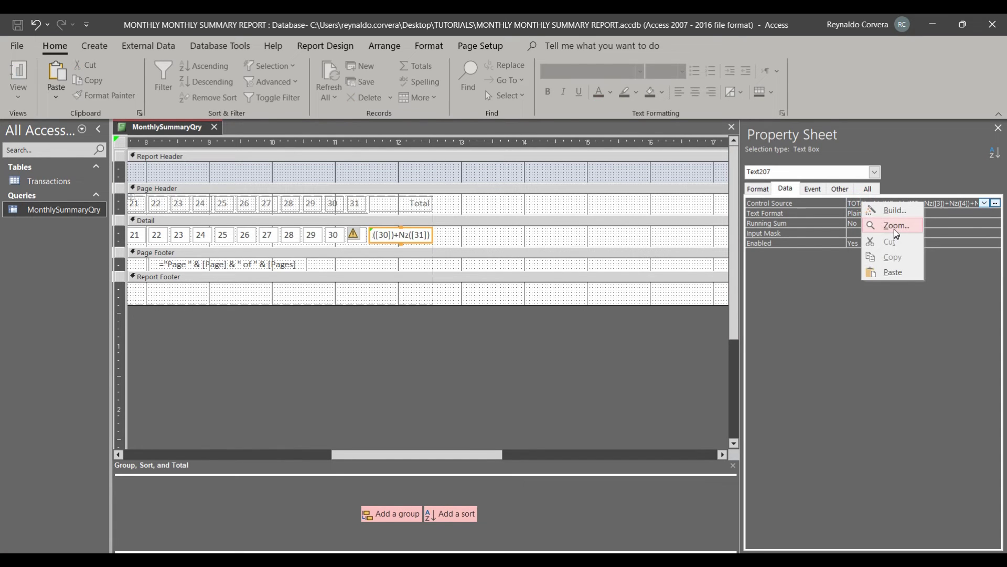
left_click(895, 226)
left_click(214, 148)
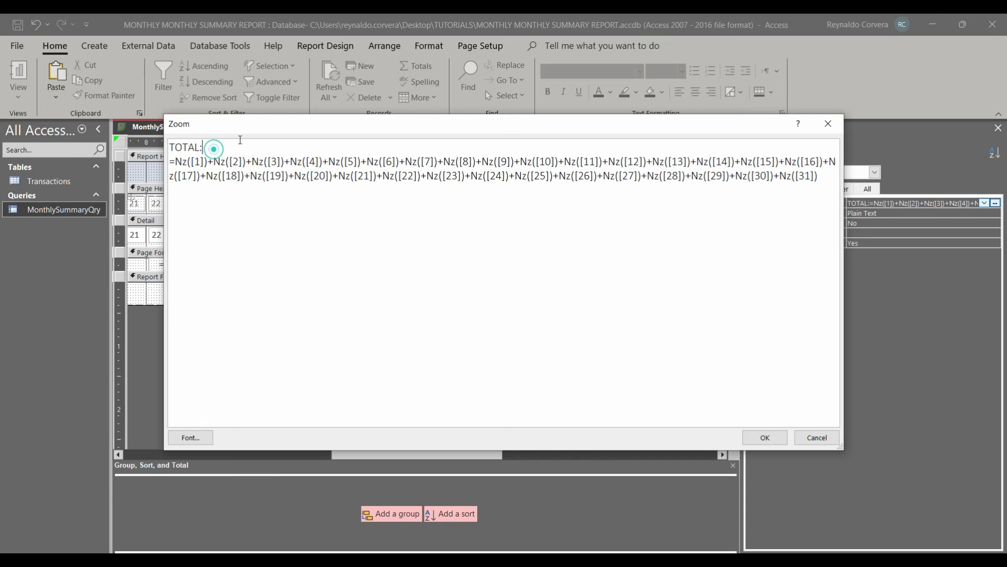
key("Delete")
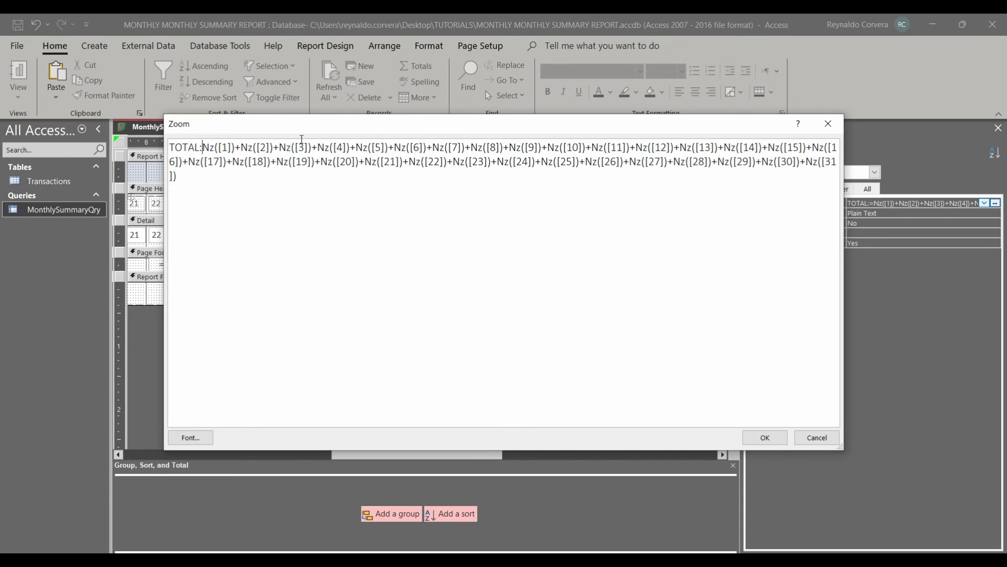
key("ctrl+Return")
type("=")
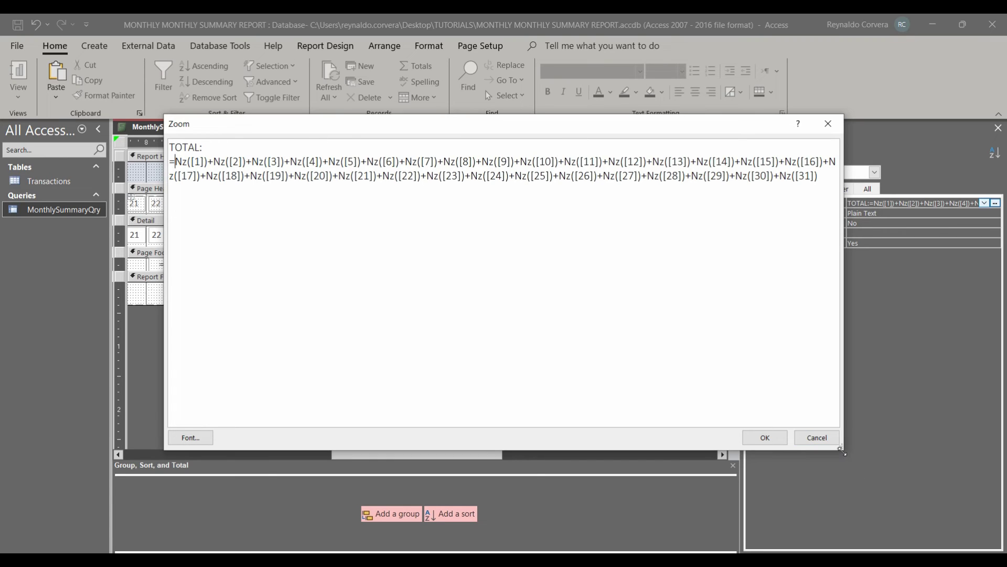
left_click_drag(841, 447, 930, 479)
left_click(218, 148)
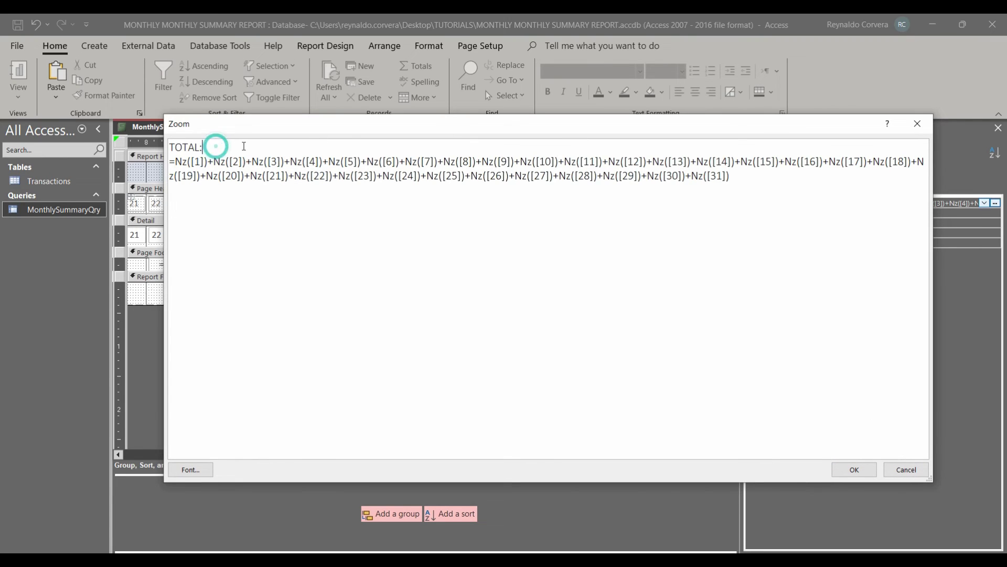
key("Delete")
key("Delete")
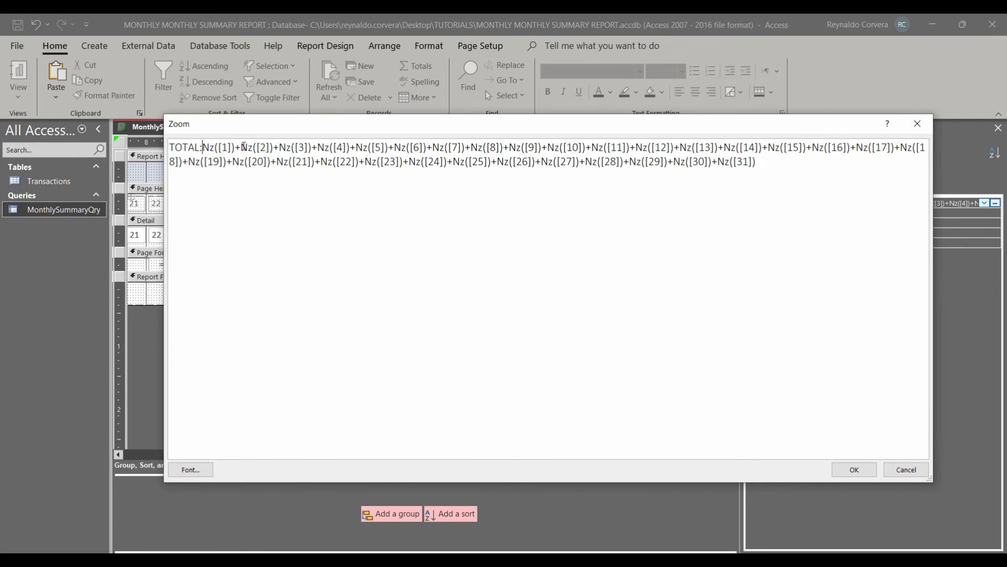
key("ctrl+Return")
type("=")
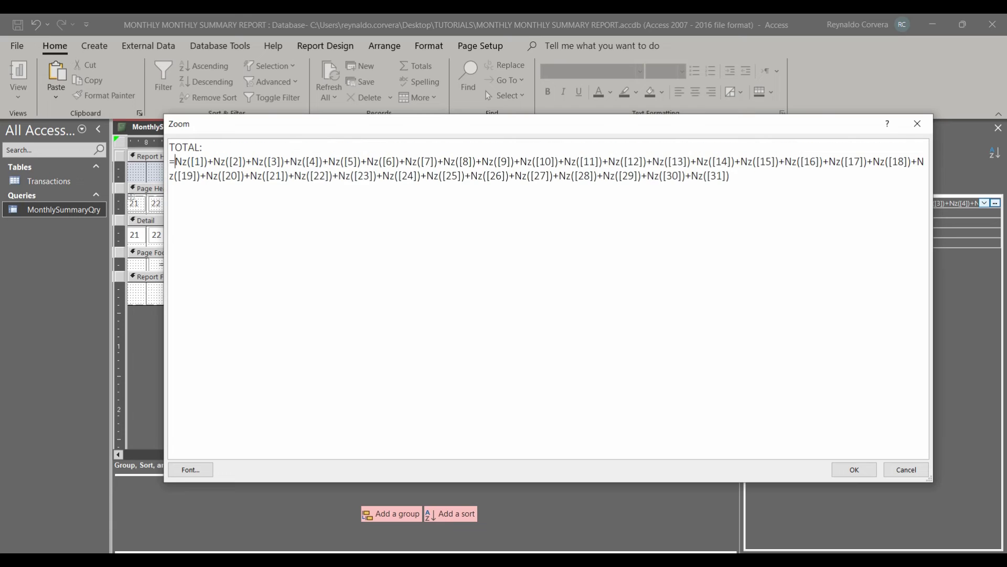
left_click(848, 470)
left_click(598, 224)
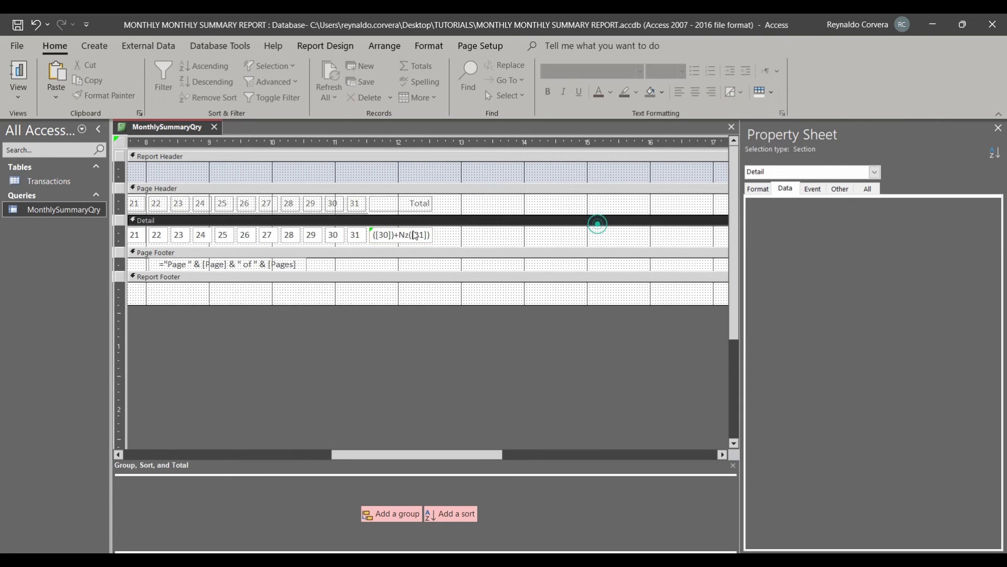
- Check the Detail total's error details and delete the TOTAL: prefix so its control source begins with =Nz([1])
left_click(415, 234)
left_click(358, 235)
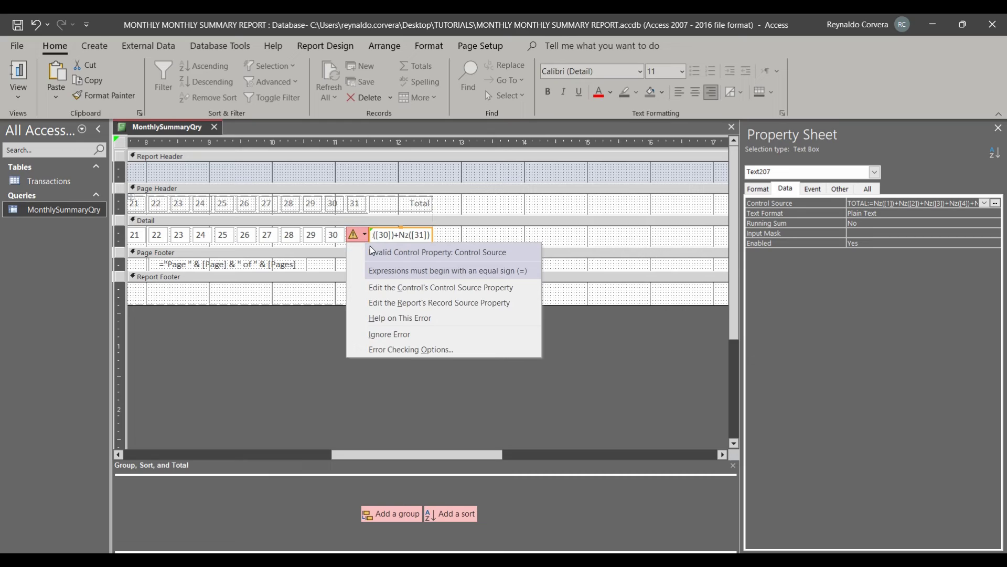
left_click(423, 272)
left_click(396, 273)
right_click(882, 203)
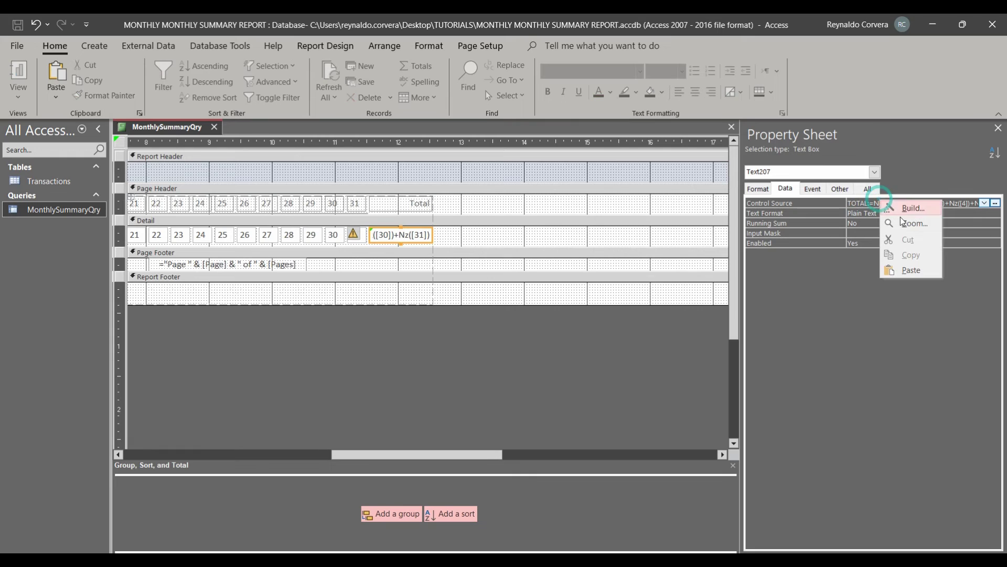
left_click(705, 198)
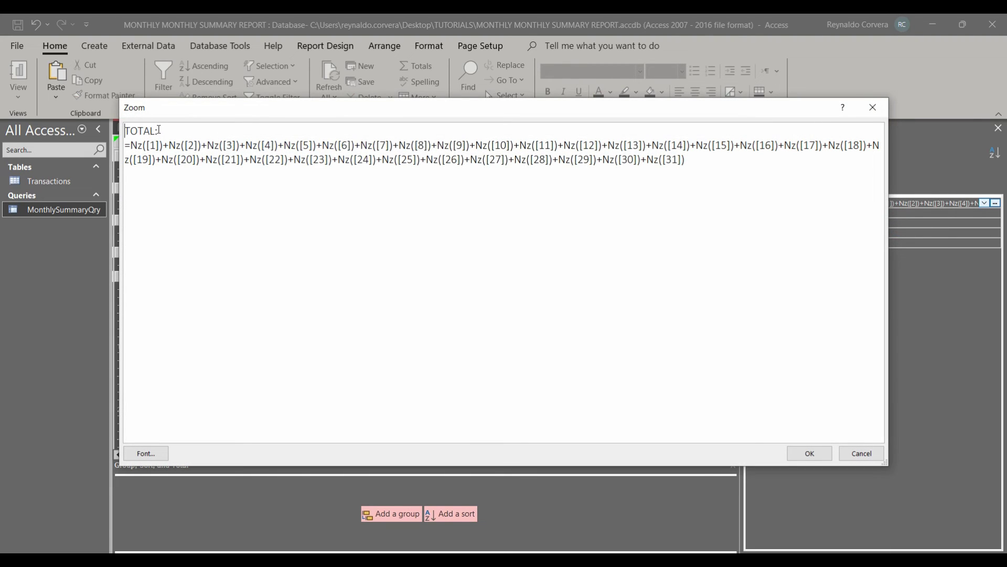
double_click(171, 128)
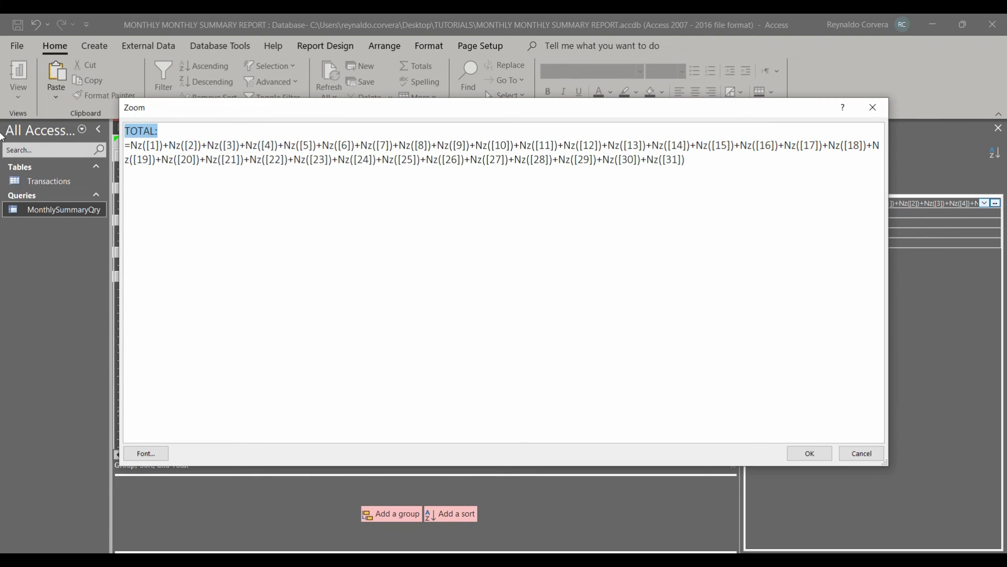
key("Delete")
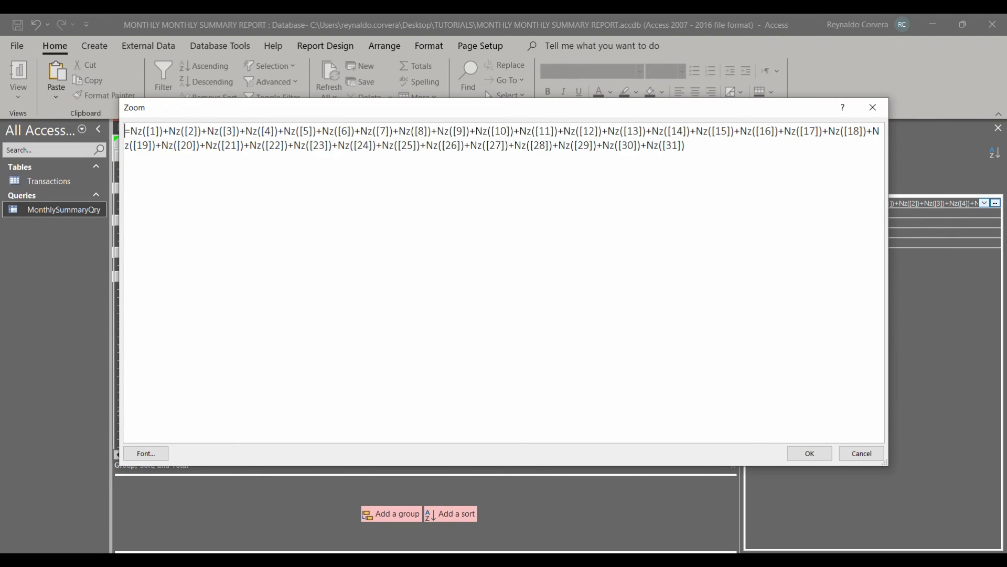
left_click(810, 458)
left_click(495, 200)
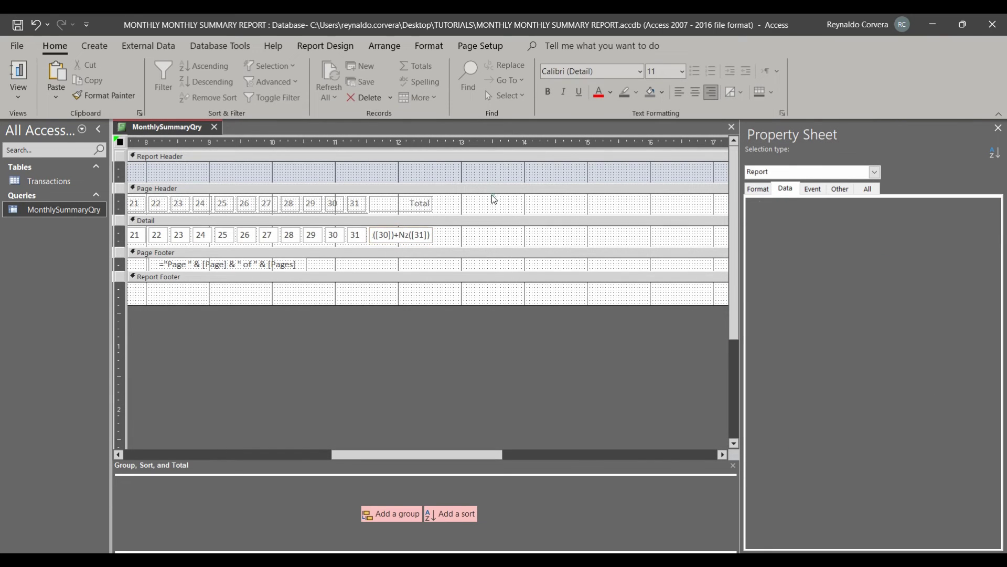
- Bold the Total label in the Page Header and save the report as MonthlySummaryRpt
left_click(401, 208)
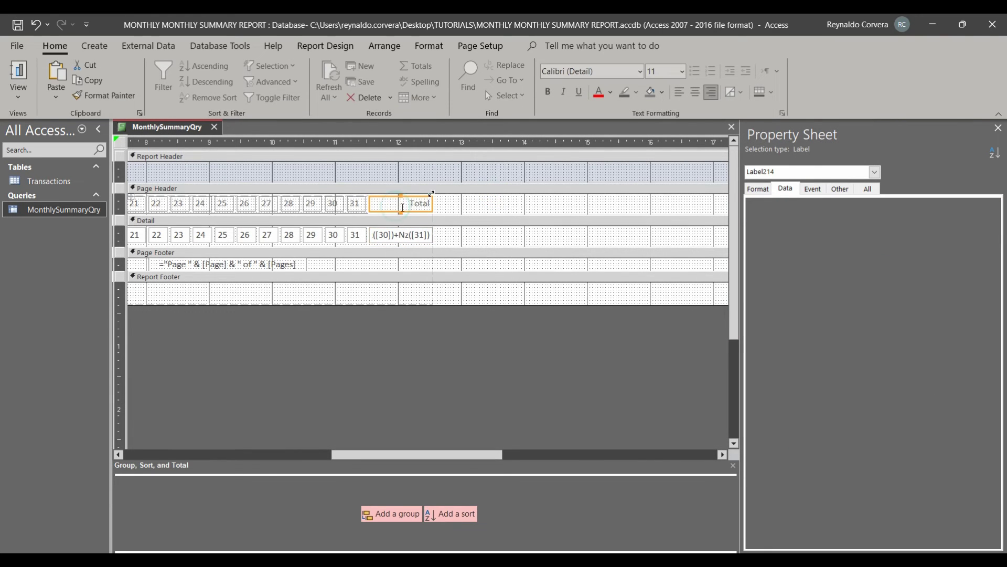
left_click(548, 92)
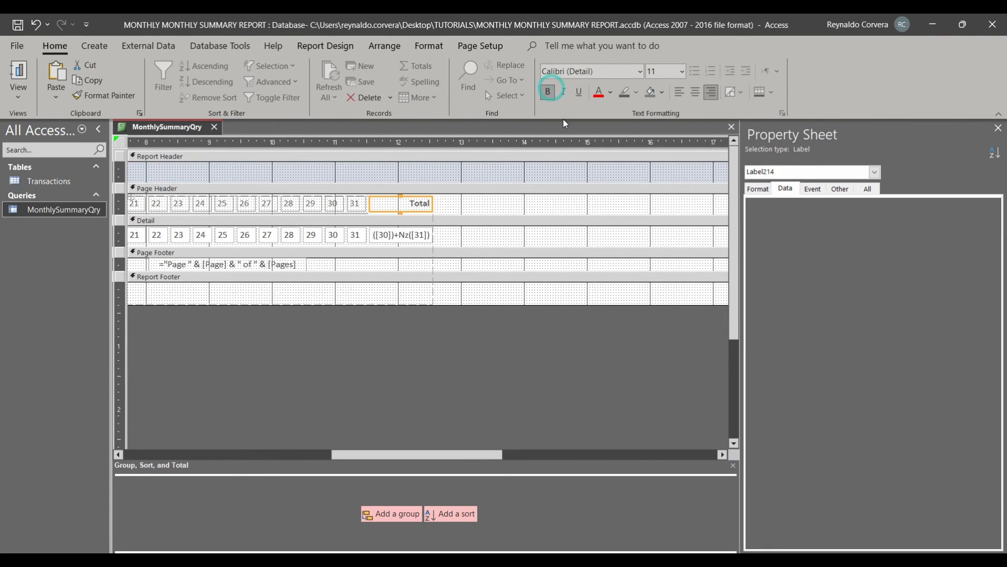
left_click(20, 26)
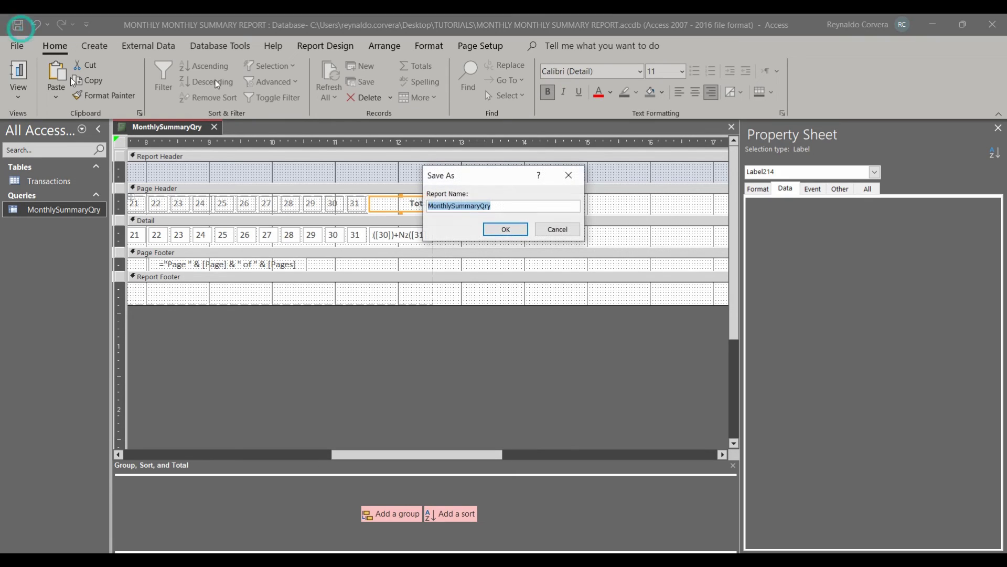
left_click(511, 207)
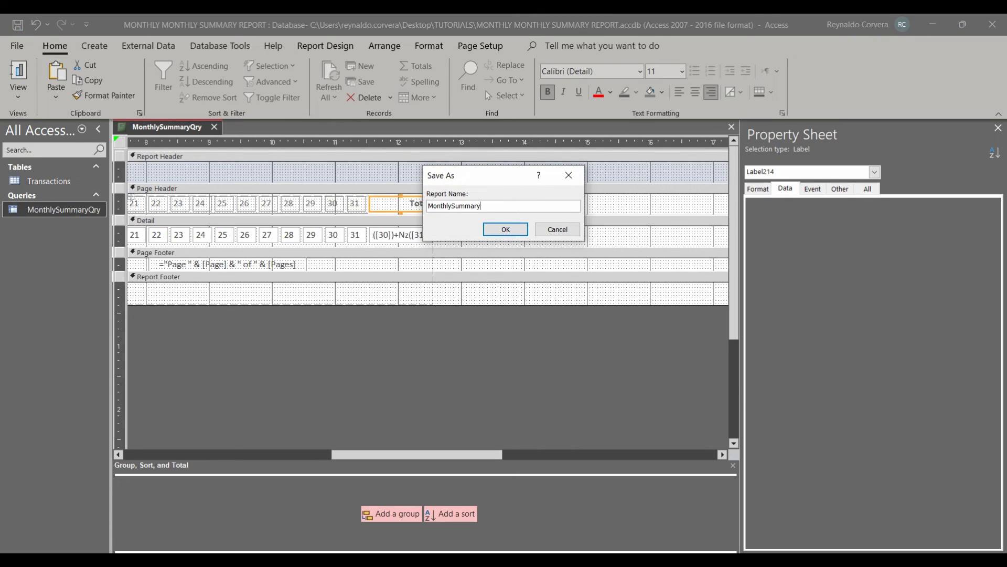
type("Rpt")
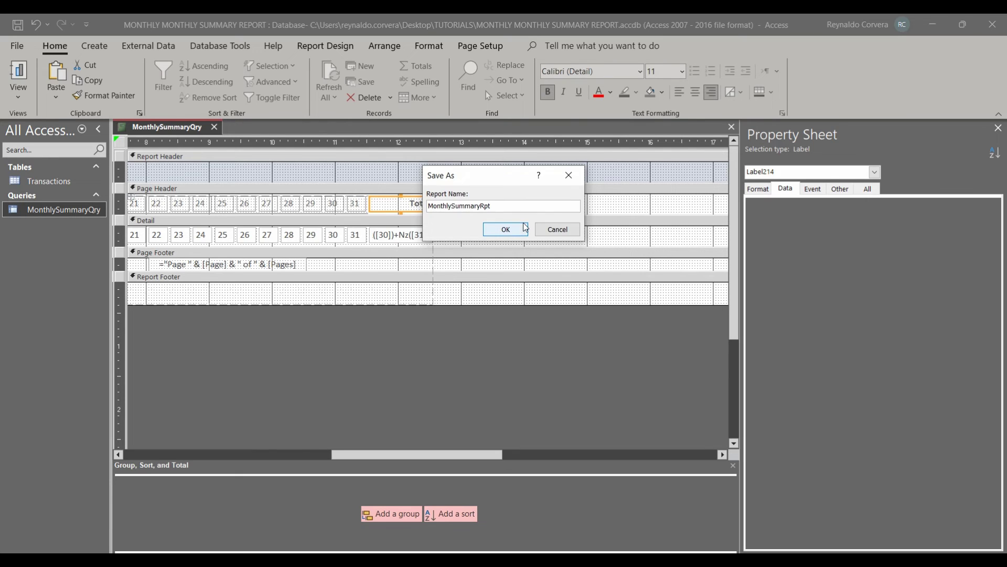
left_click(505, 229)
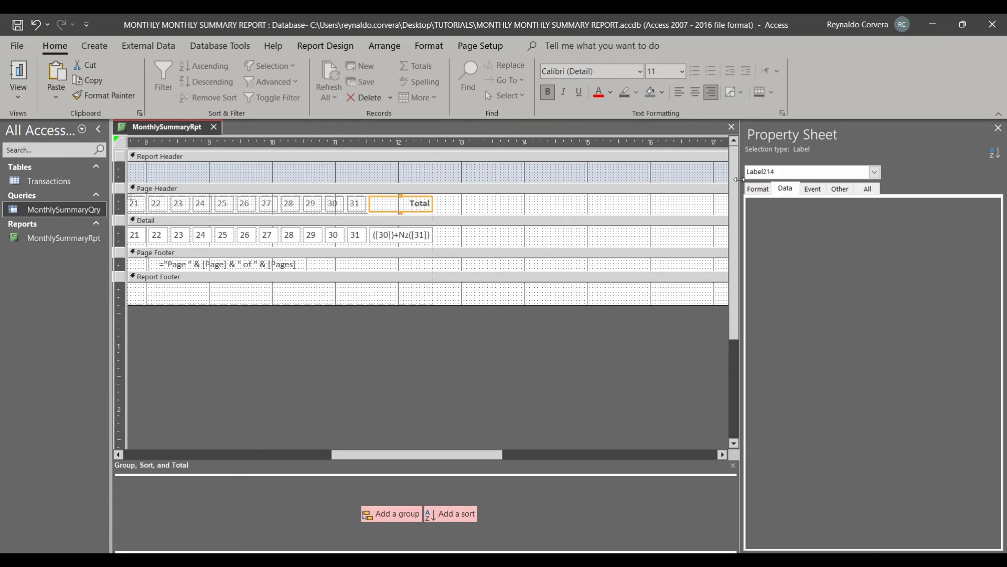
- Narrow the Property Sheet and remove the extra report space through the report's error-checking options
left_click_drag(738, 180, 894, 180)
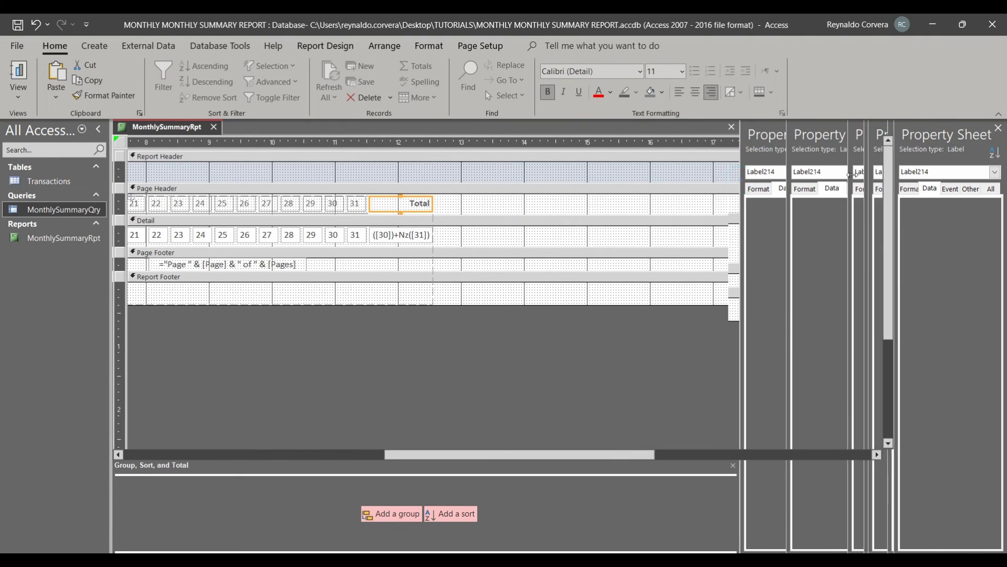
left_click(119, 143)
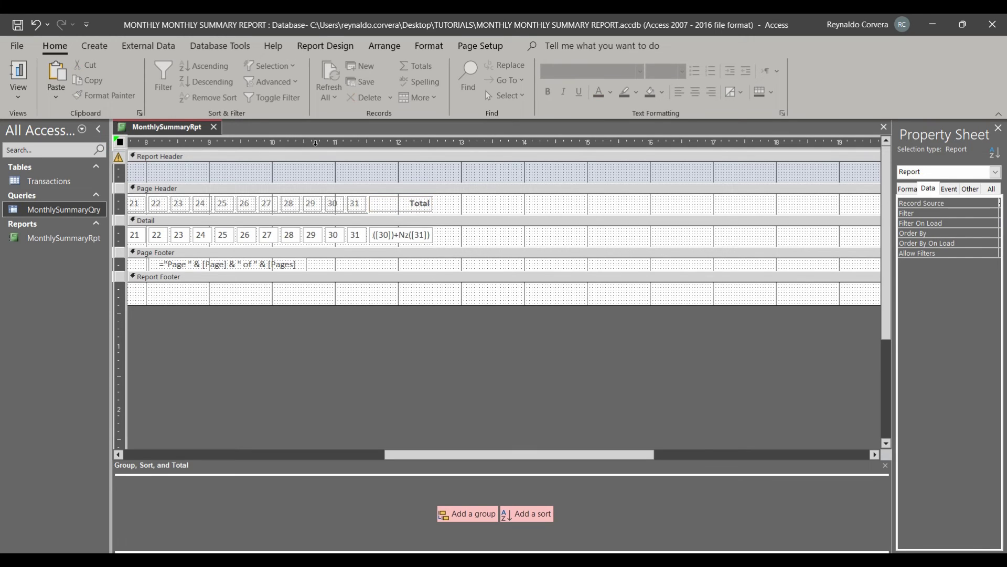
left_click(126, 157)
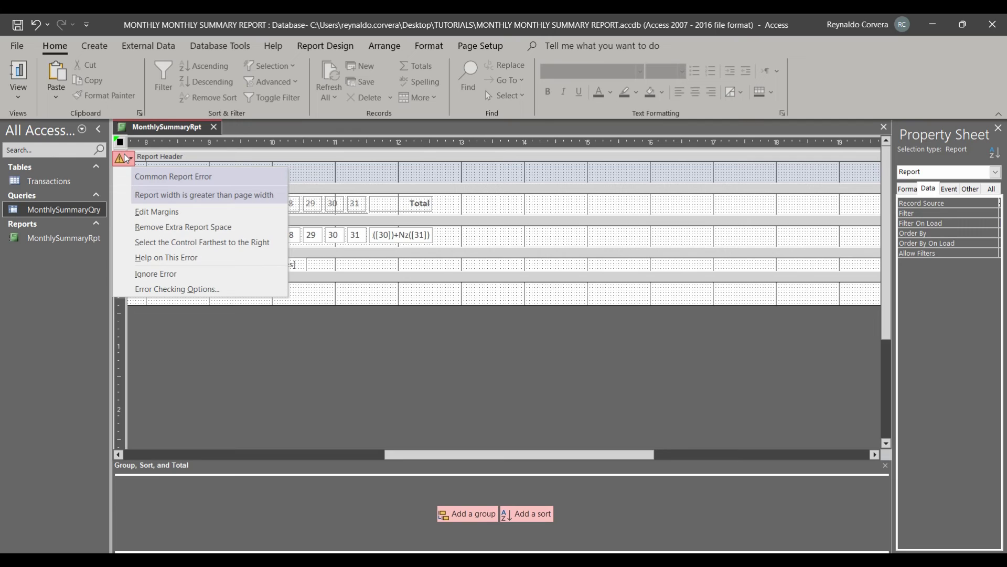
left_click(189, 226)
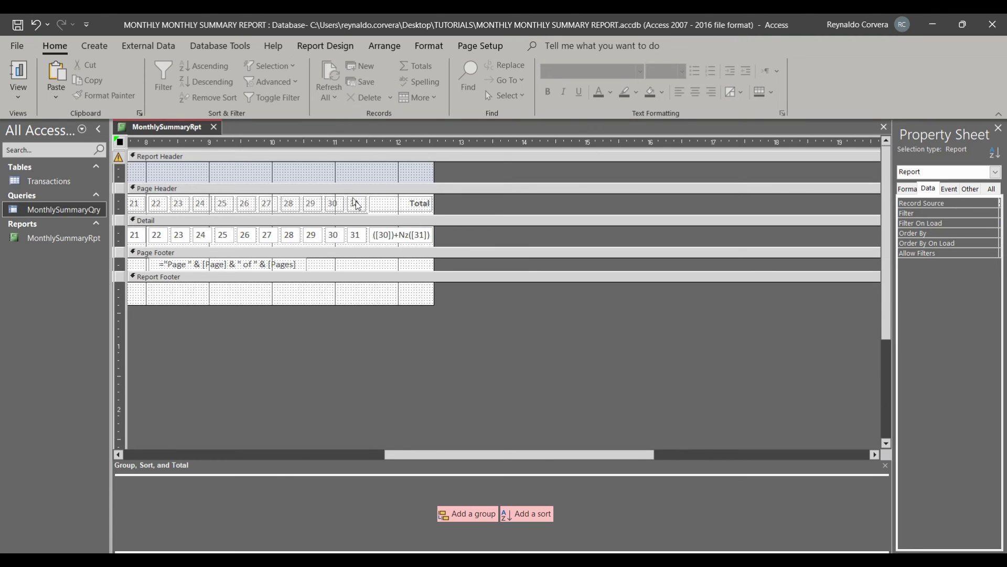
- Narrow the report's Total column to about 0.5 inch, just wide enough for its Page Header label
left_click(383, 204)
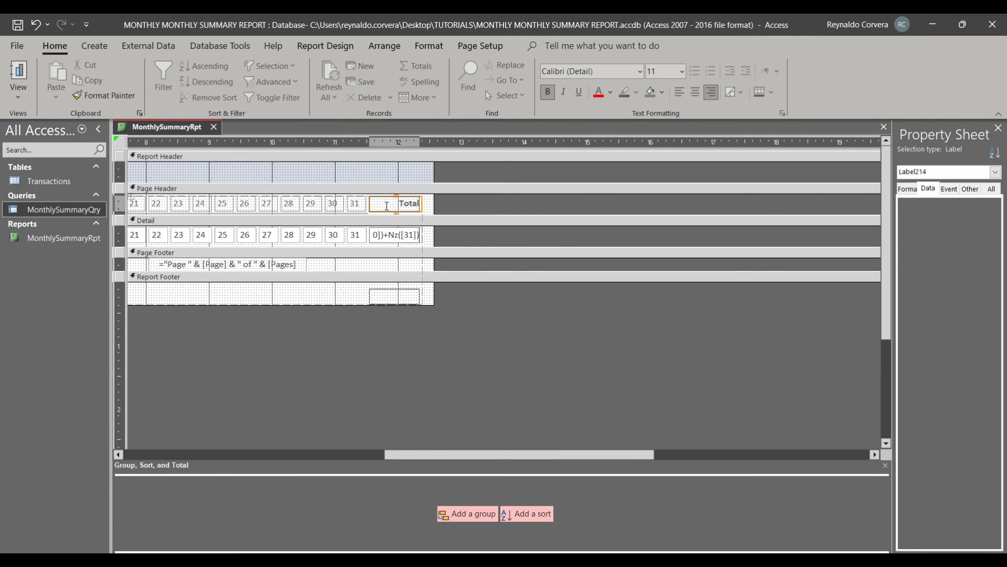
key("shift+Left")
key("shift+Left")
key("shift+Left")
key("shift+Left")
key("shift+Left")
key("shift+Left")
key("shift+Left")
key("shift+Left")
key("shift+Left")
key("shift+Left")
key("shift+Left")
key("shift+Left")
key("shift+Left")
key("shift+Left")
key("shift+Left")
key("shift+Left")
key("shift+Left")
key("shift+Left")
key("shift+Left")
key("shift+Left")
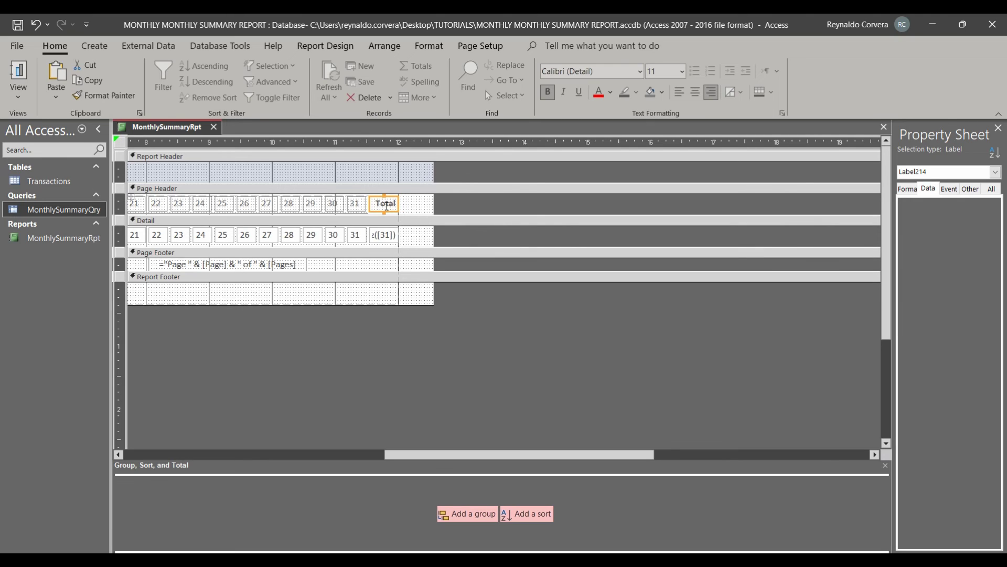
key("shift+Right")
key("shift+Right")
- Remove the extra report space beyond the narrowed Total column using the report's error-checking options
left_click(119, 142)
left_click(120, 157)
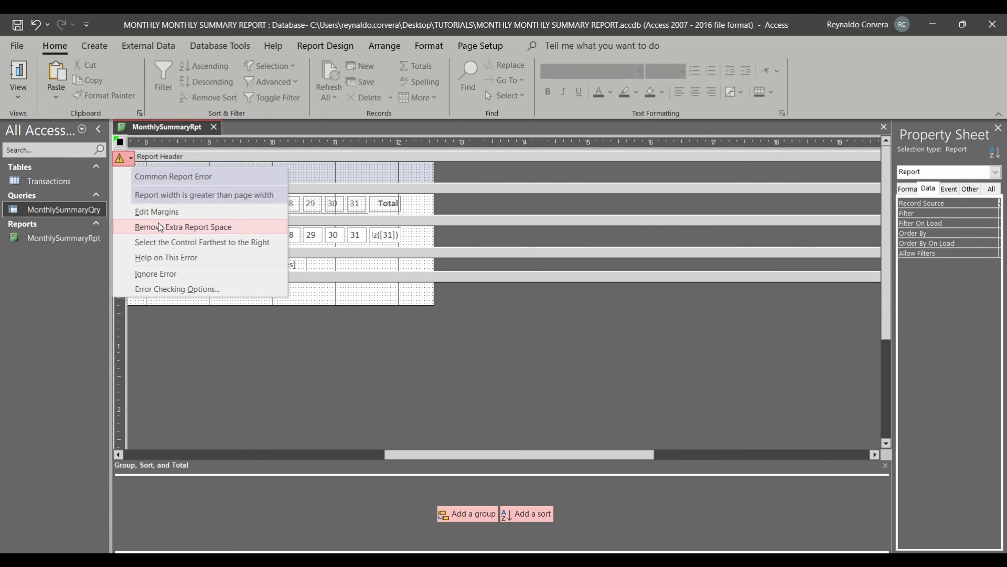
left_click(160, 226)
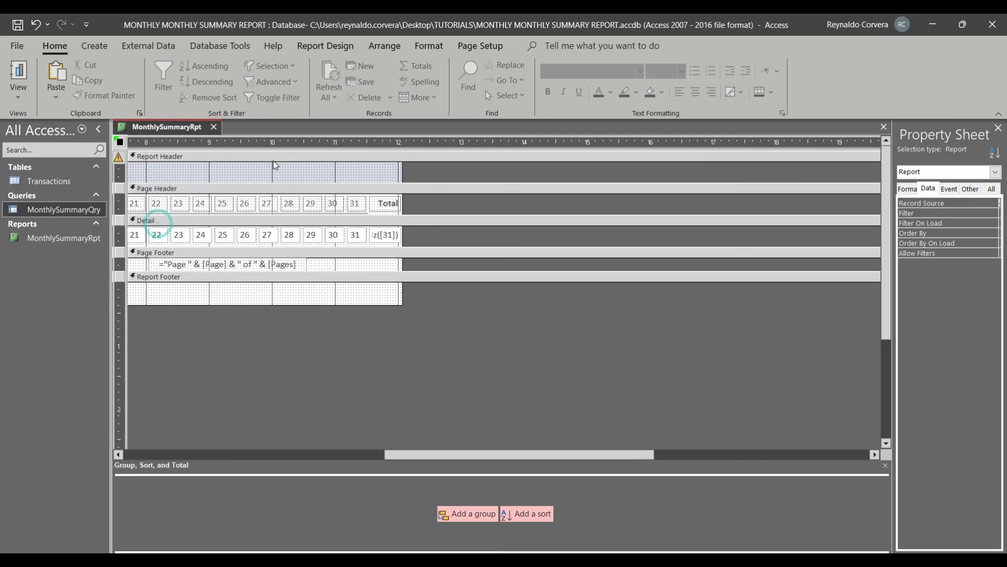
- Review the margin presets and set the report's paper size to A4
left_click(478, 46)
left_click(50, 97)
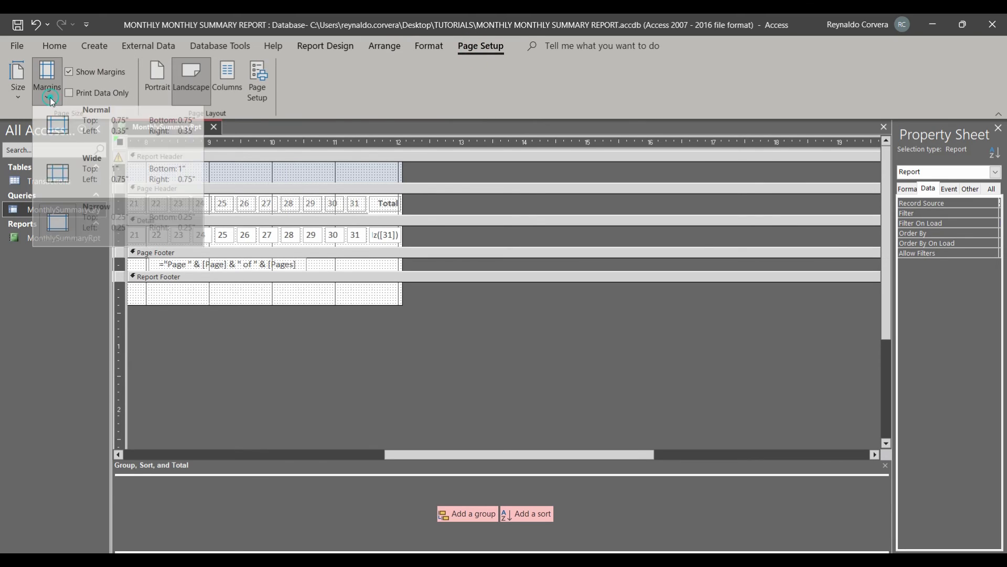
left_click(16, 96)
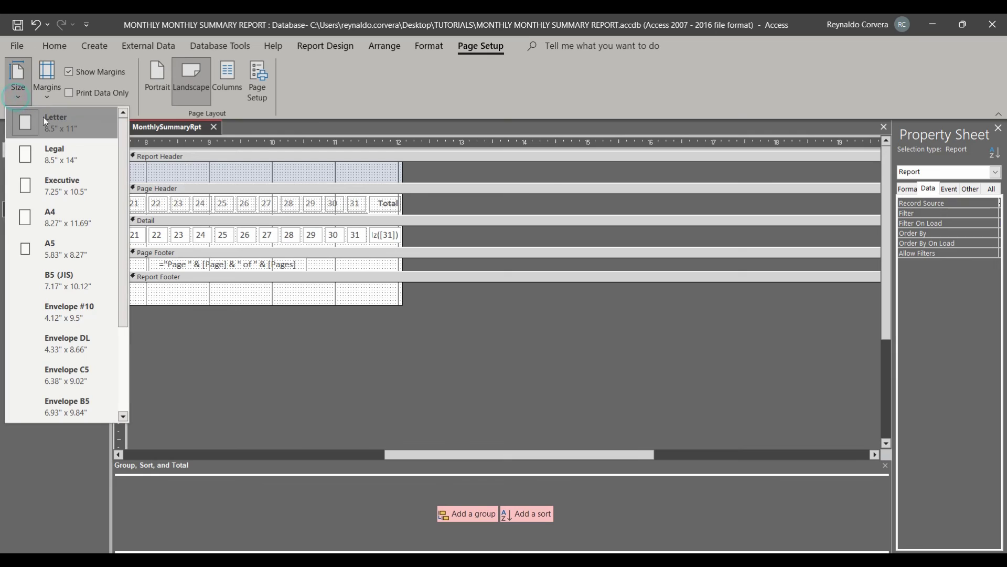
left_click(71, 225)
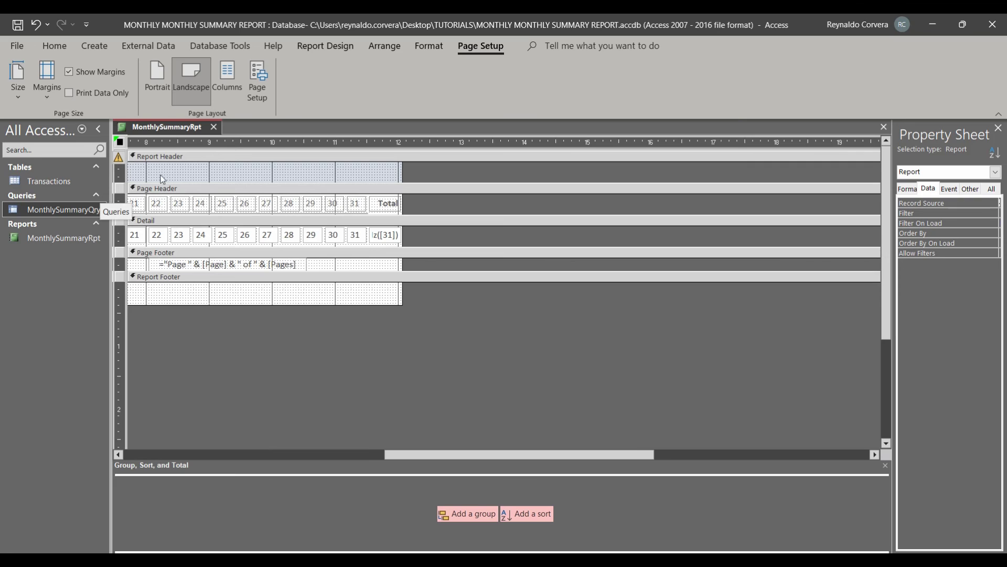
- Select the whole tabular layout and set its control padding to None
left_click(211, 197)
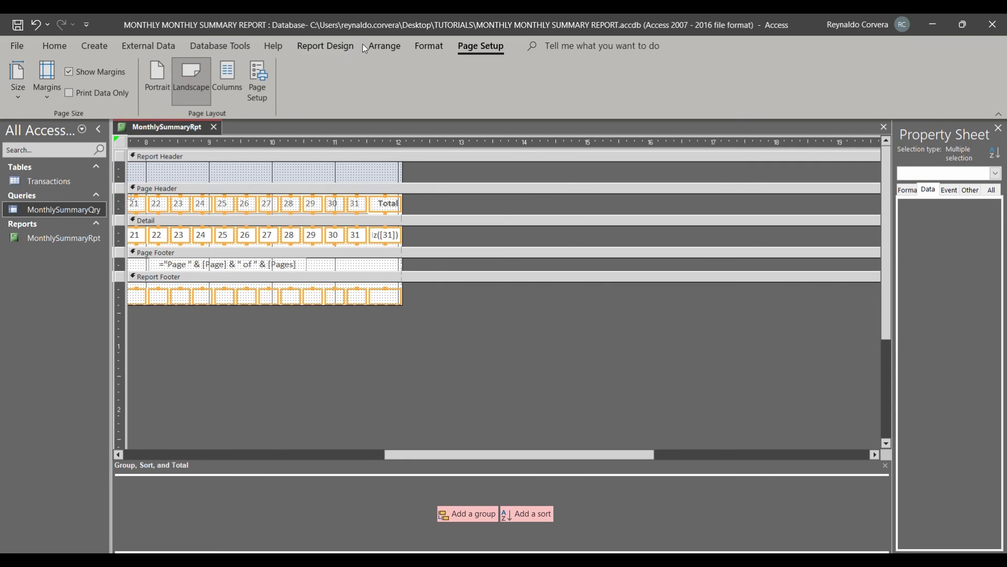
left_click(429, 46)
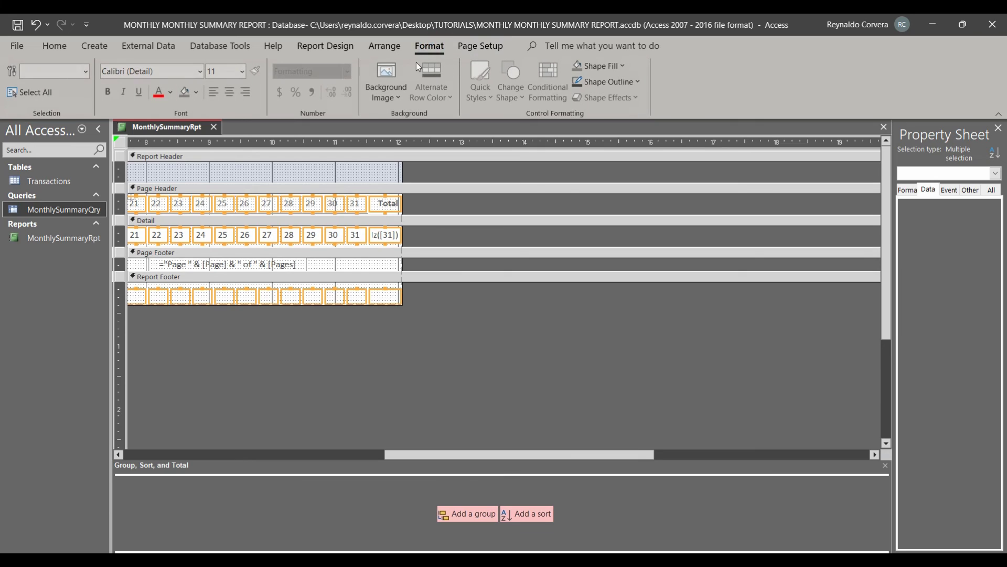
left_click(389, 50)
left_click(574, 94)
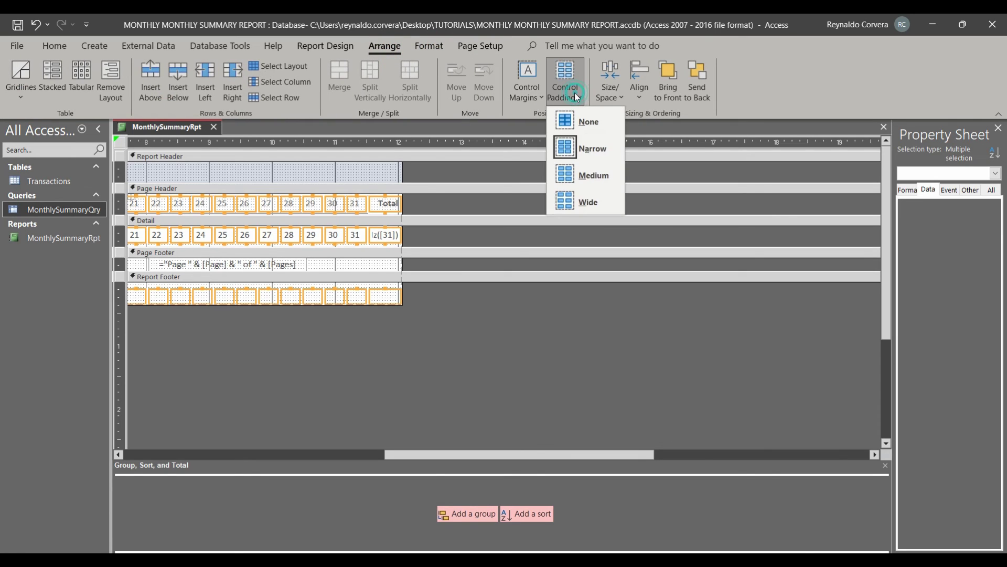
left_click(588, 122)
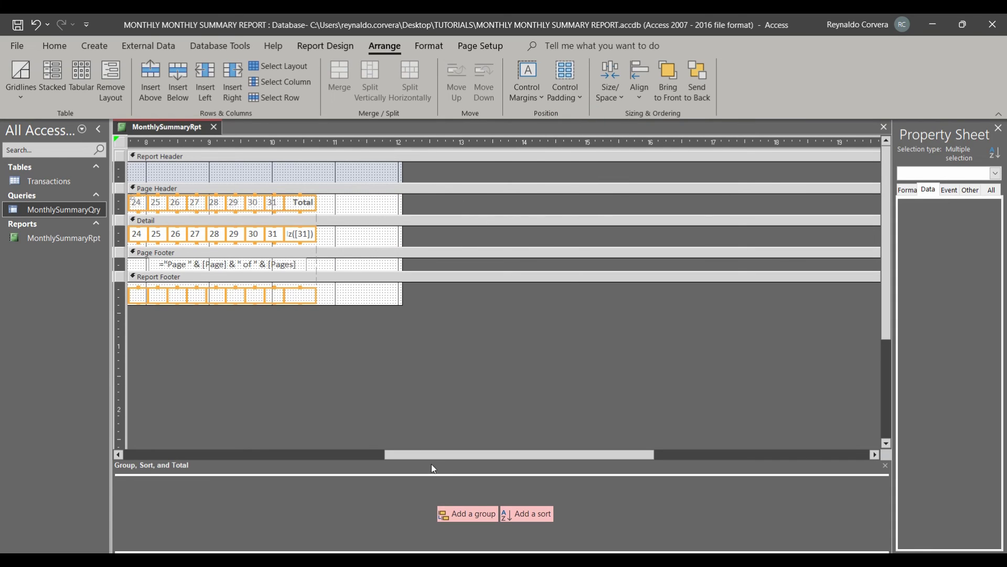
- Reduce the report width to about 10.8 inches and remove the remaining extra report space beside the Total column
left_click_drag(430, 455, 227, 454)
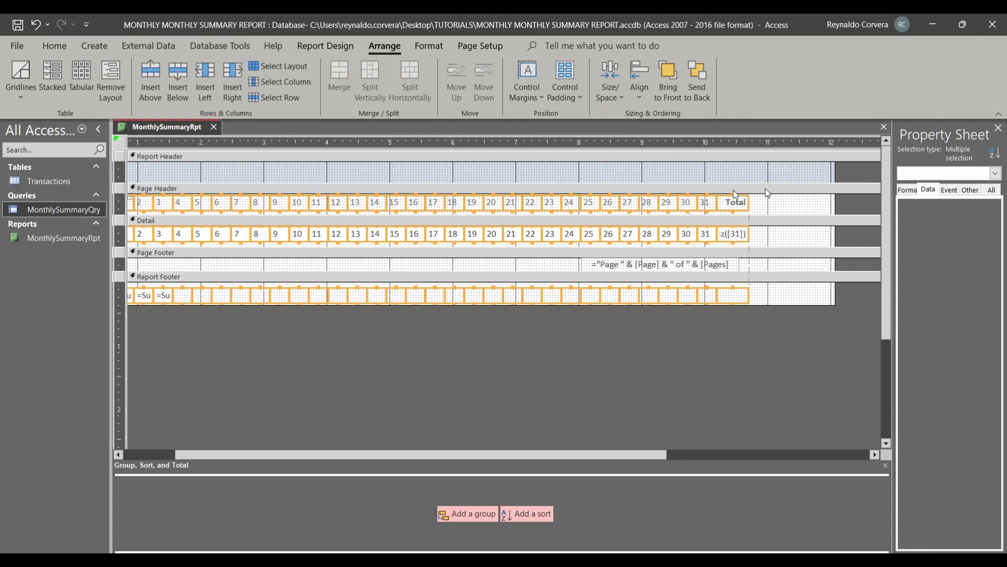
left_click_drag(834, 174, 754, 174)
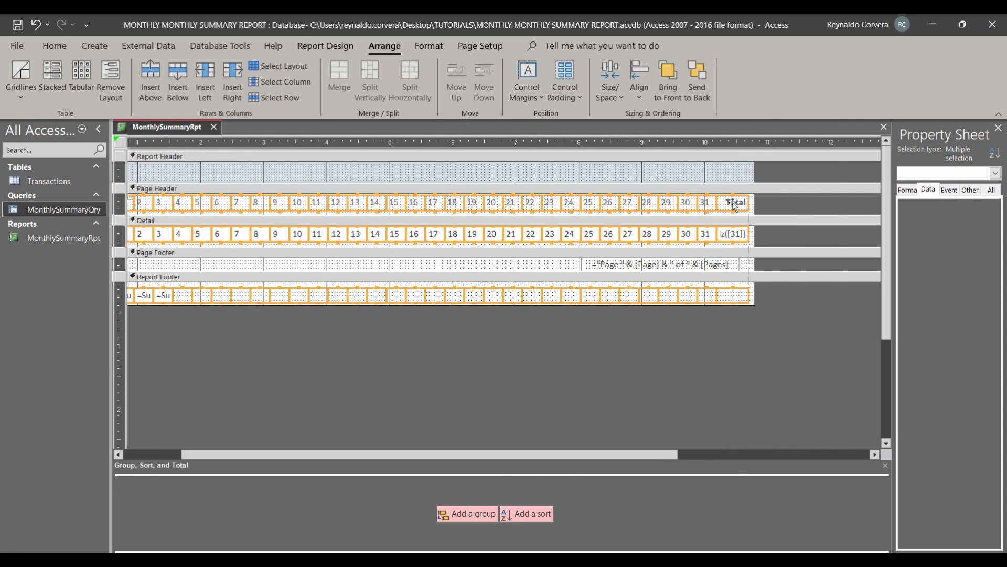
left_click(120, 142)
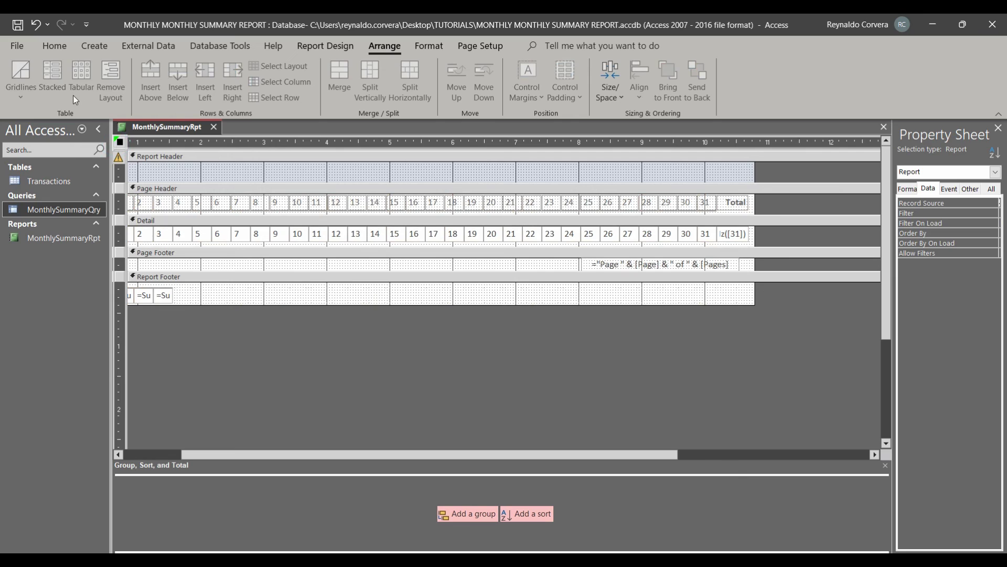
left_click(117, 156)
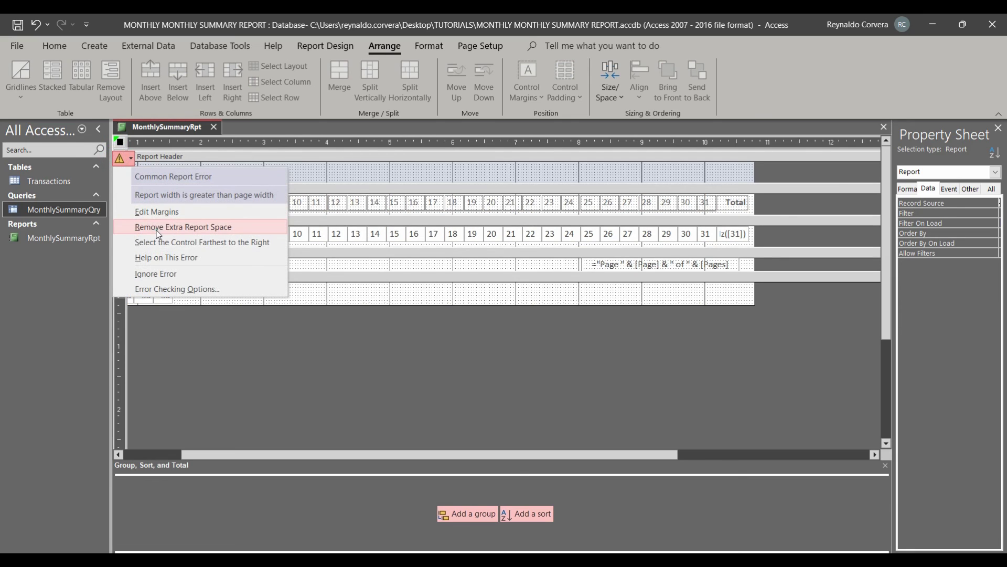
left_click(158, 228)
left_click(357, 168)
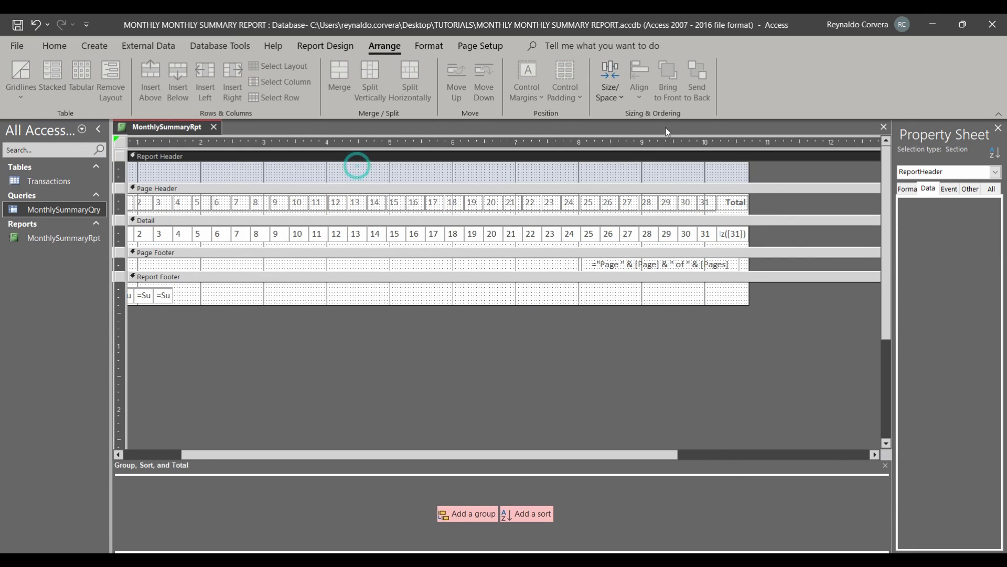
- Review the margin and paper size options, and enter a column width of 11 in the report's page setup
left_click(481, 46)
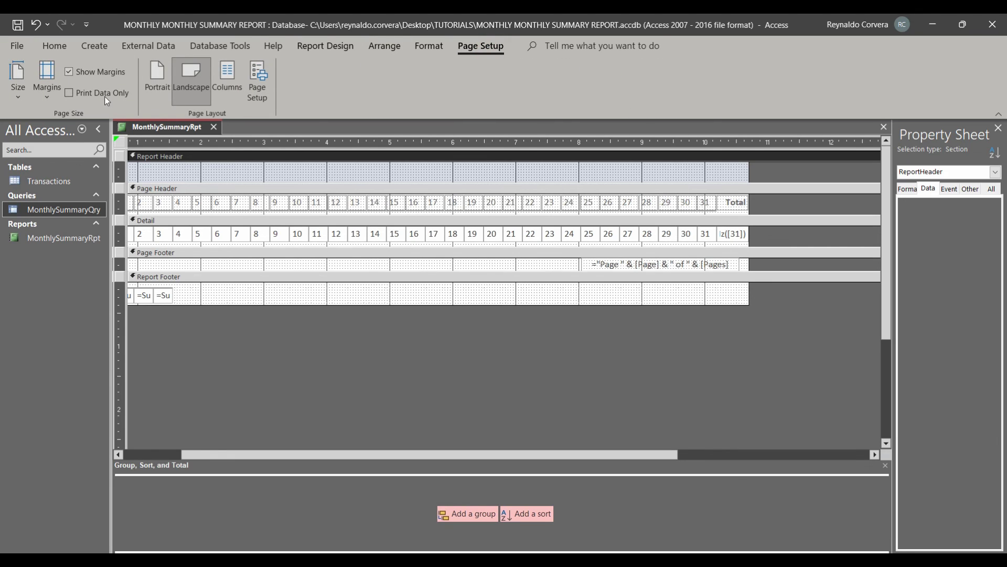
left_click(45, 90)
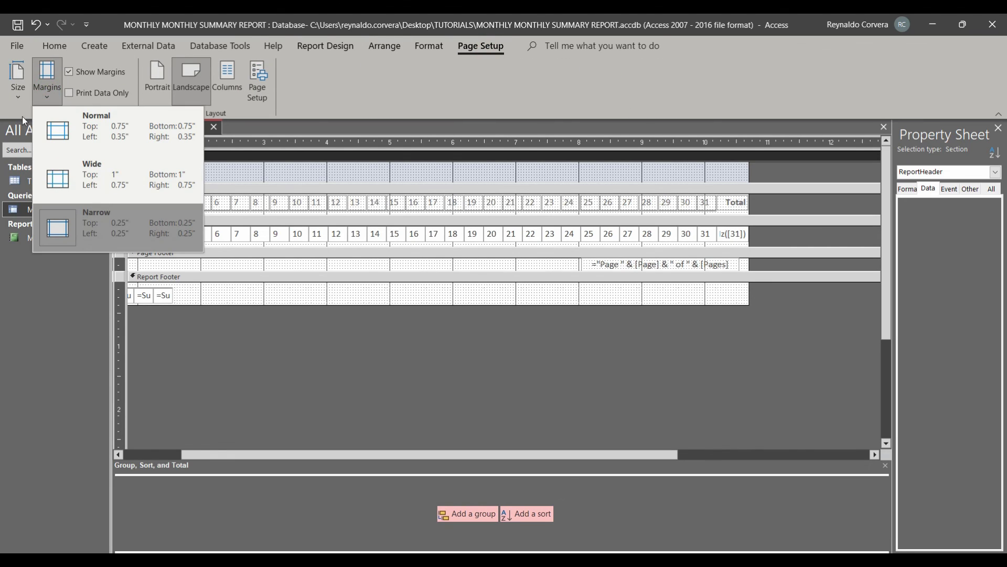
left_click(18, 95)
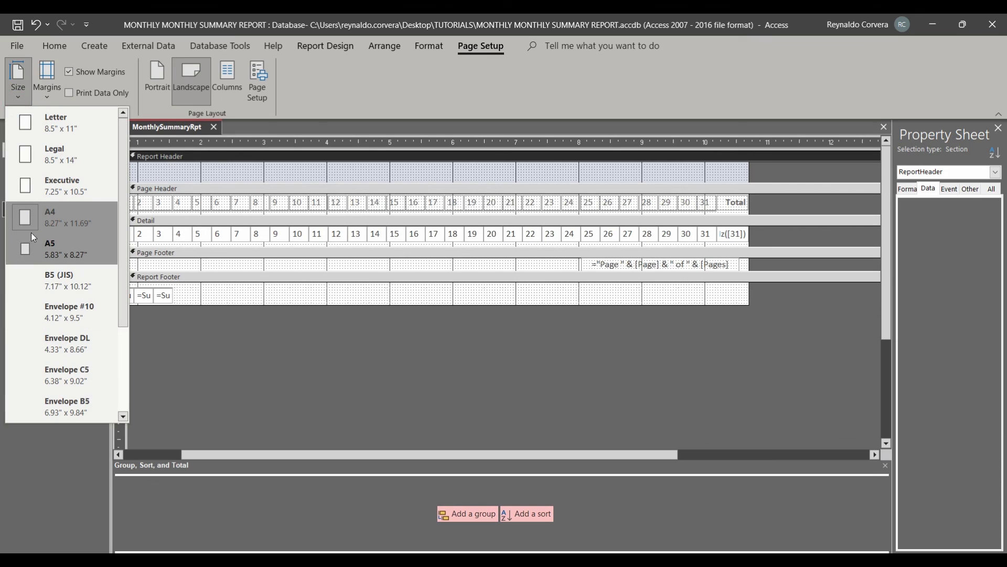
left_click(42, 96)
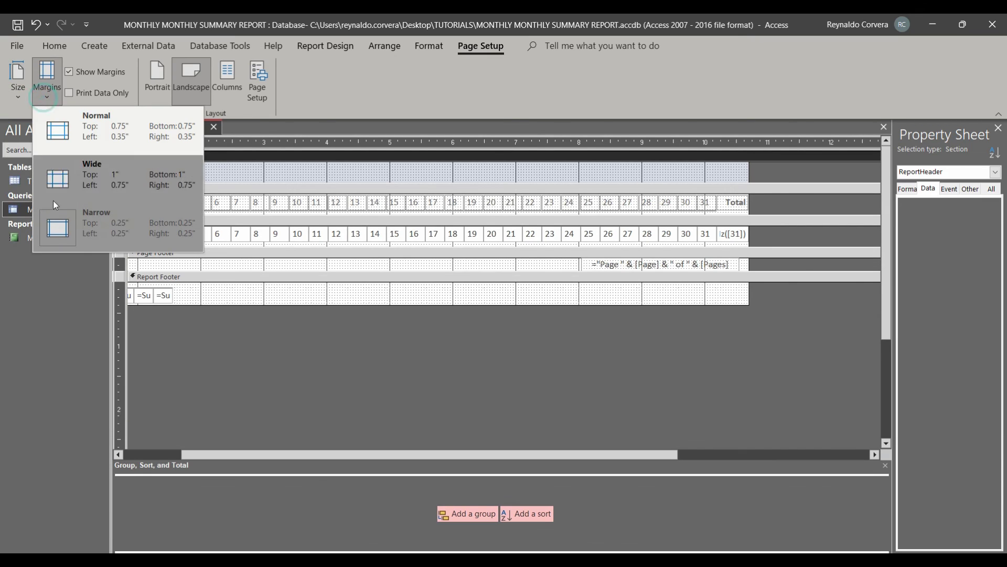
left_click(257, 92)
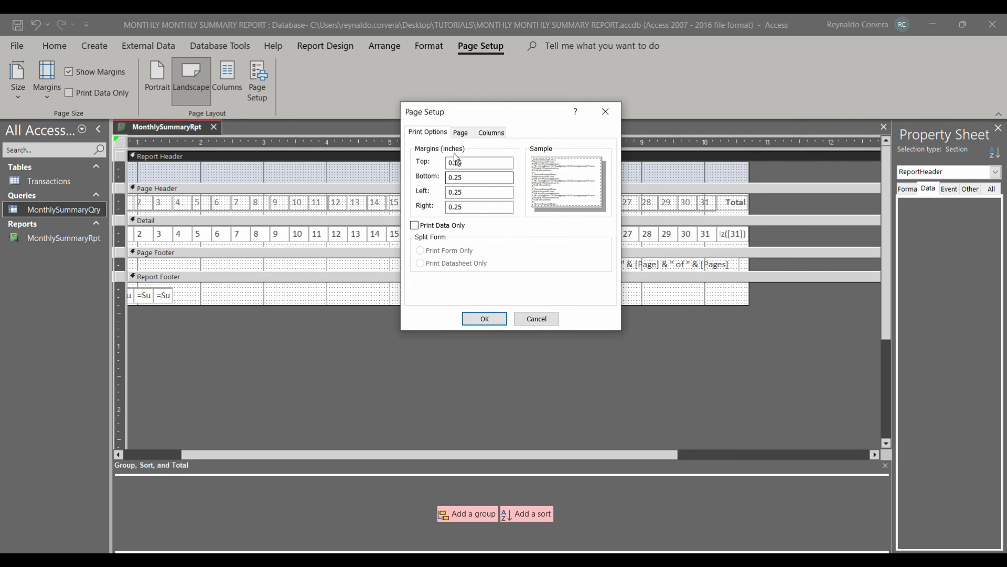
left_click(461, 132)
left_click(492, 132)
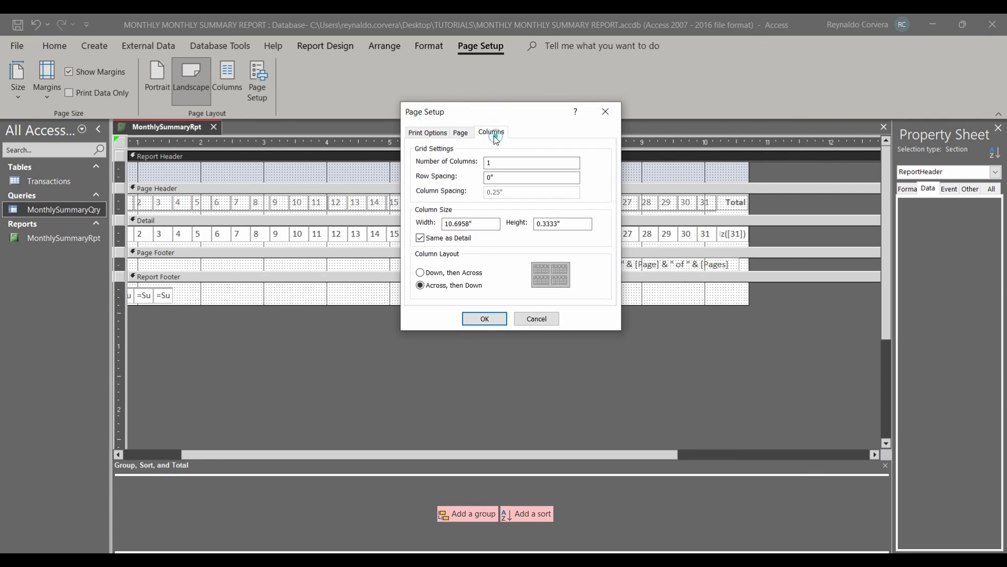
double_click(480, 222)
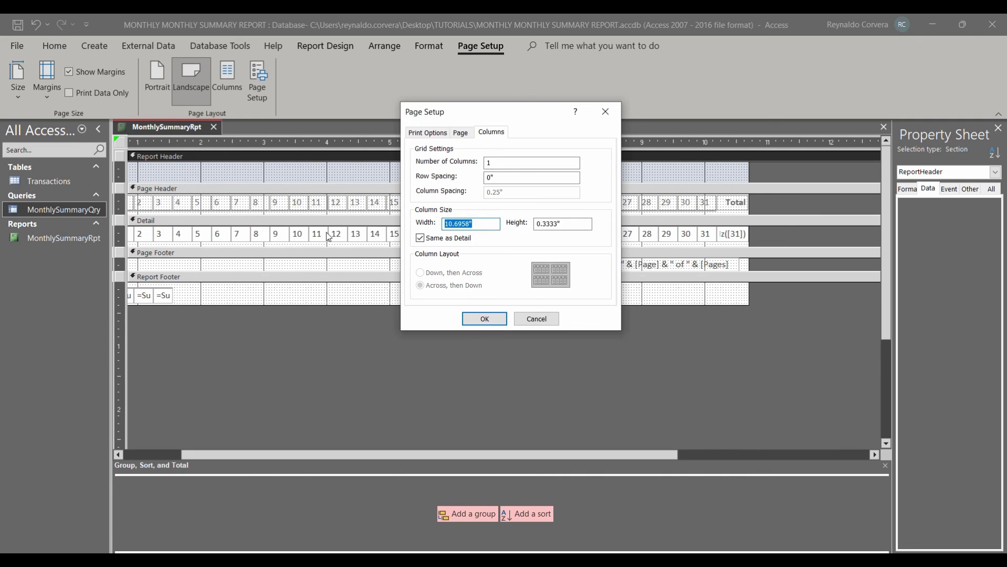
type("11")
left_click(469, 318)
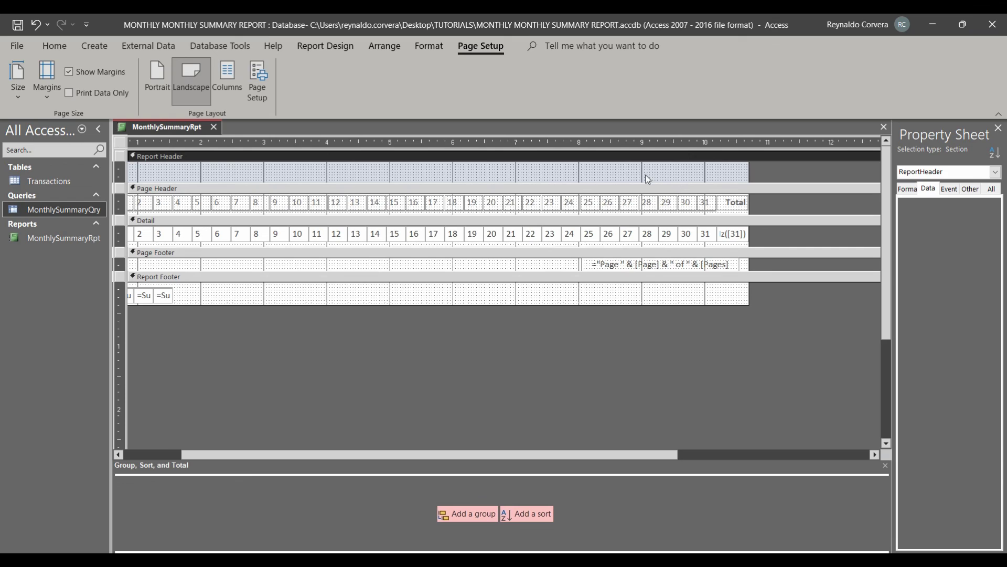
- Widen the report's Total column to about 0.7 inch, save the report and display it in Report View
left_click(725, 206)
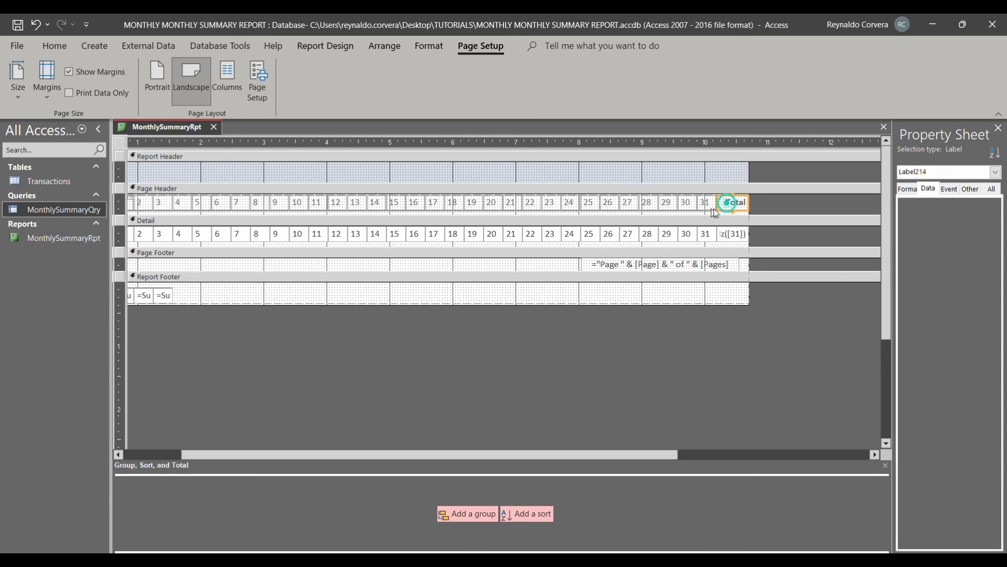
key("shift+Right")
key("shift+Right")
key("shift+Right")
key("shift+Right")
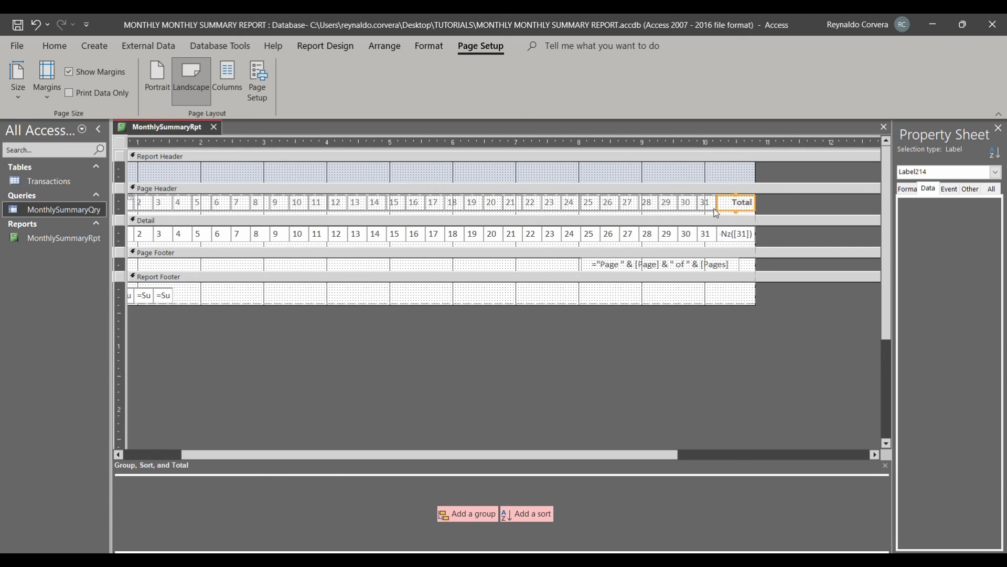
left_click(17, 26)
left_click(47, 50)
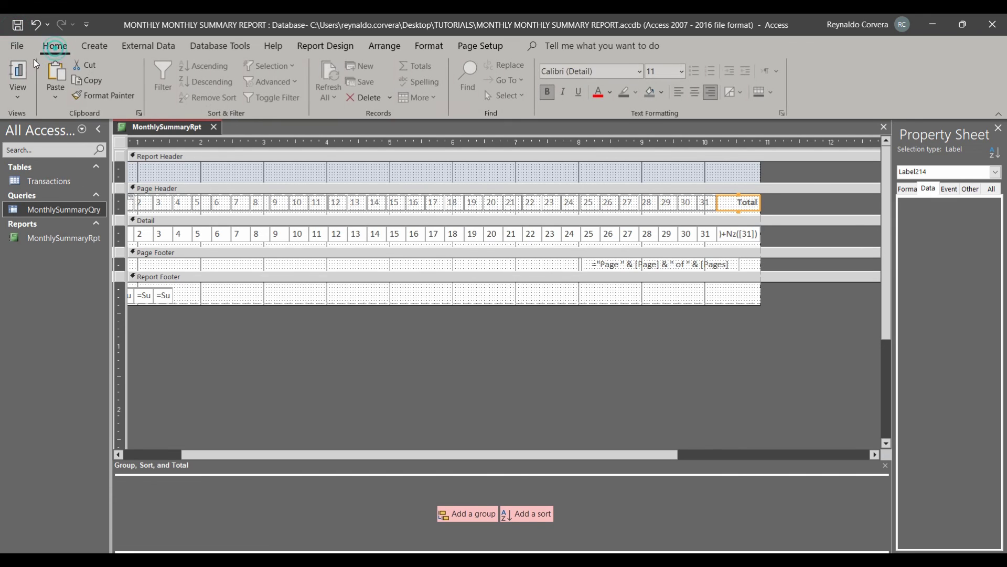
left_click(18, 73)
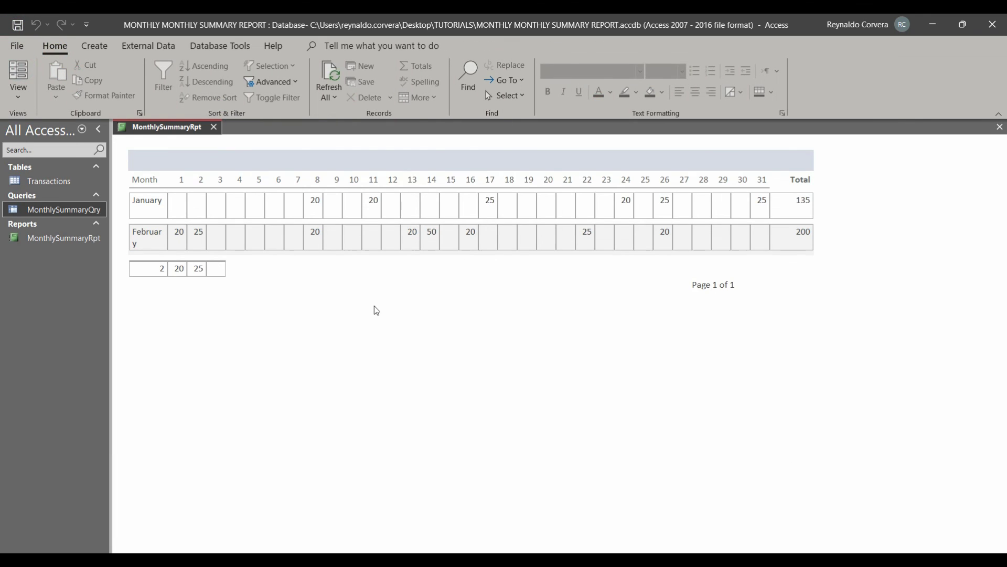
- Return the report to Design View and narrow the Total column to about 0.6 inch
right_click(283, 291)
left_click(333, 338)
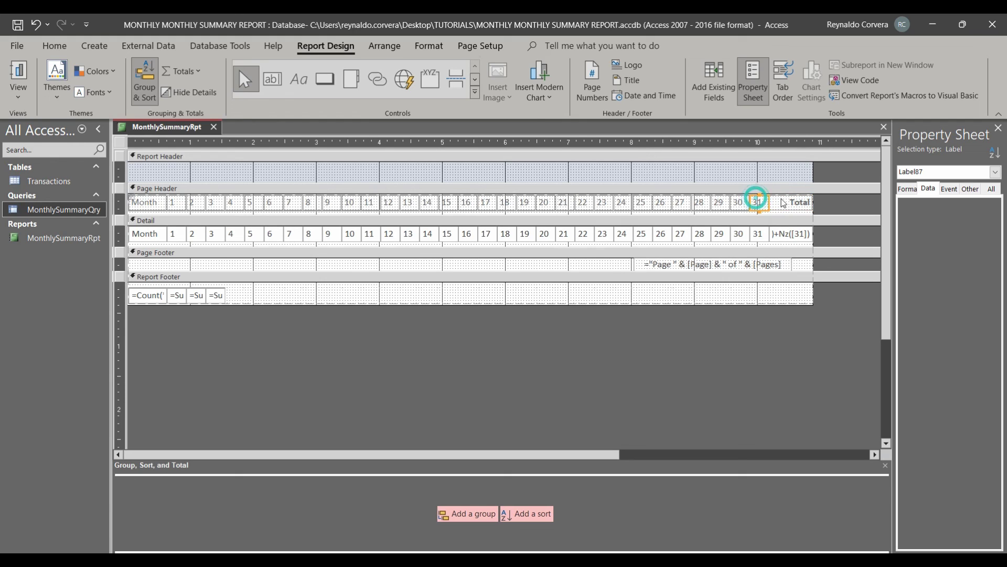
left_click(781, 202)
key("shift+Left")
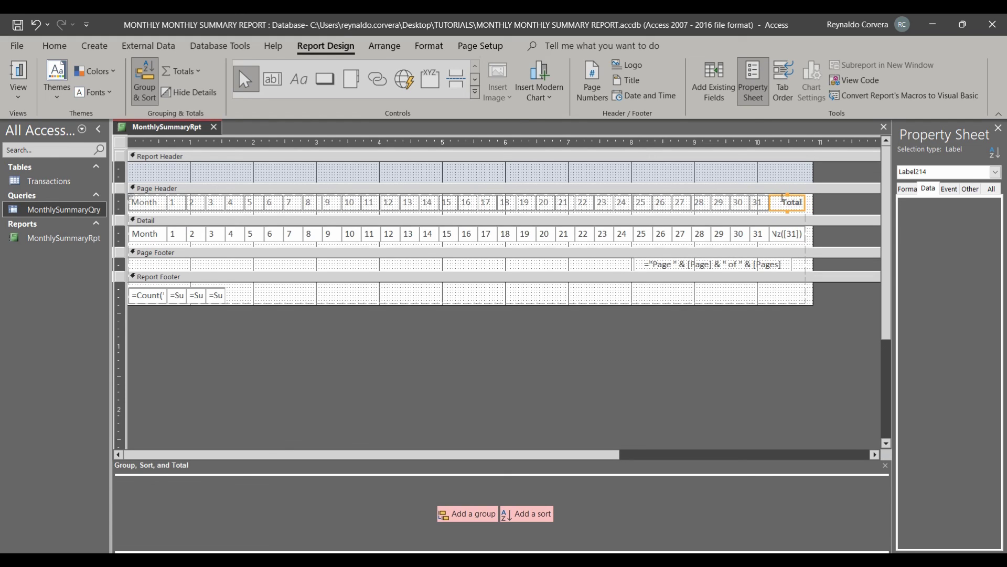
- Widen the Month column to about 0.85 inch so each month name fits on one line, and display the report in Report View
left_click(155, 235)
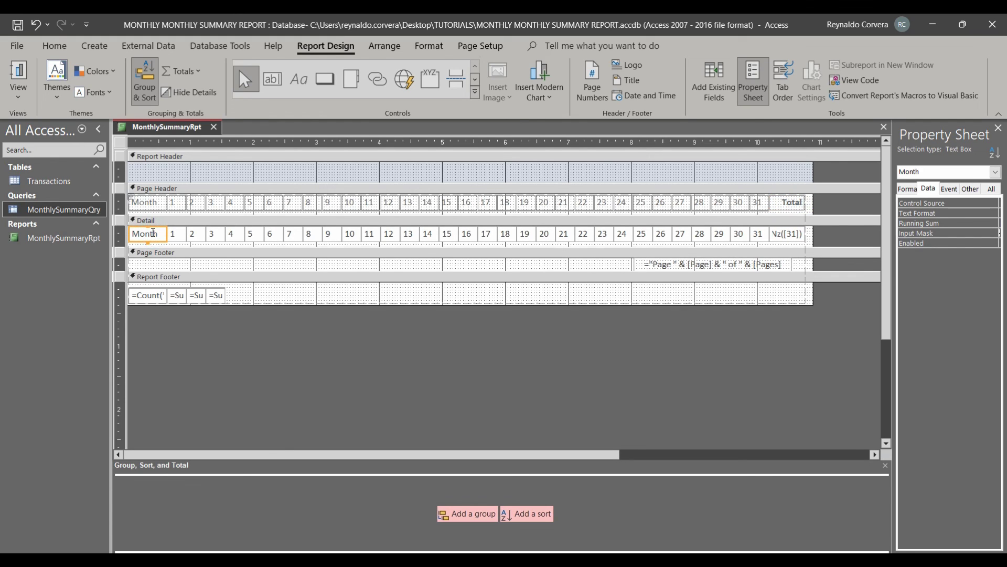
key("shift+Right")
key("shift+Right")
key("shift+Right")
key("shift+Right")
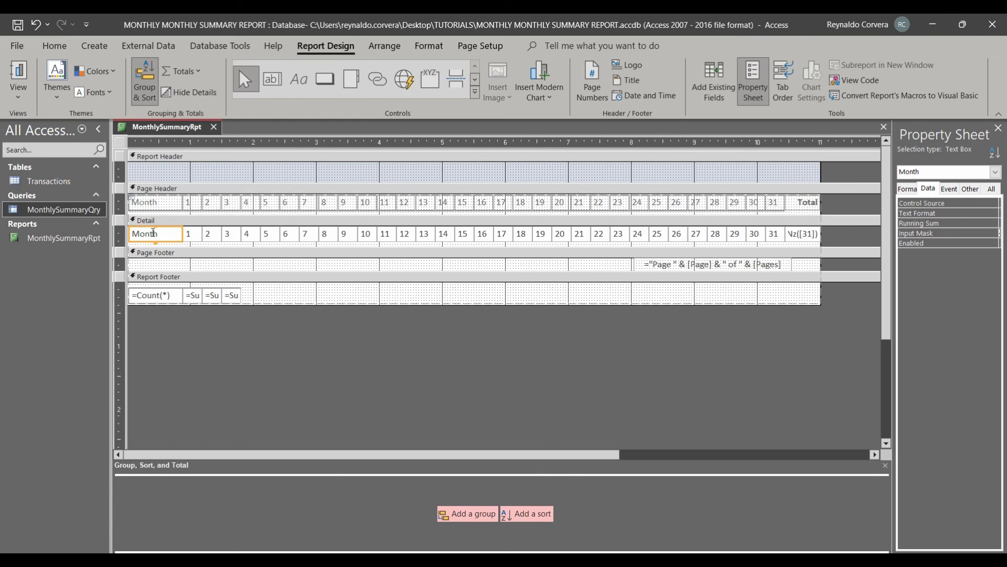
left_click(19, 74)
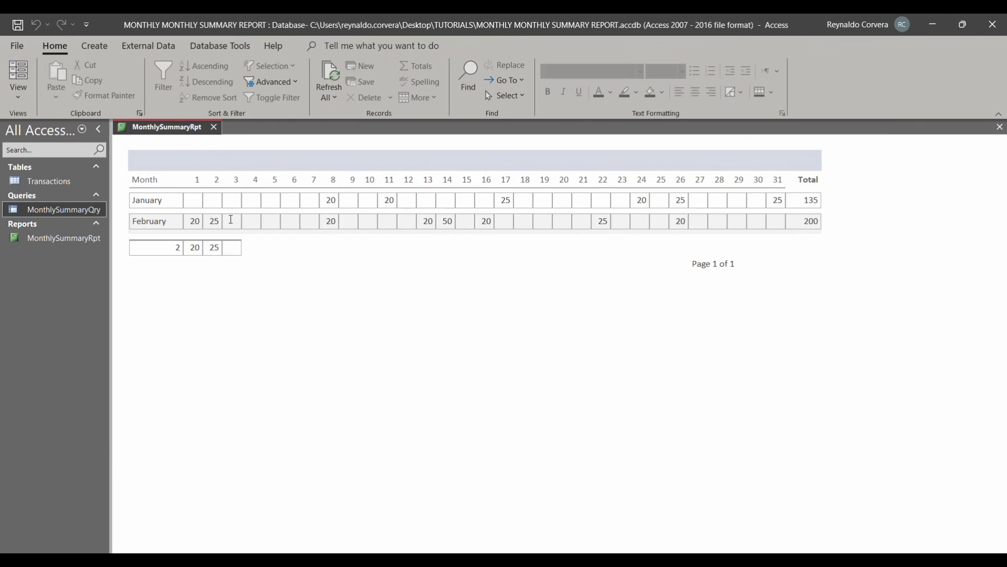